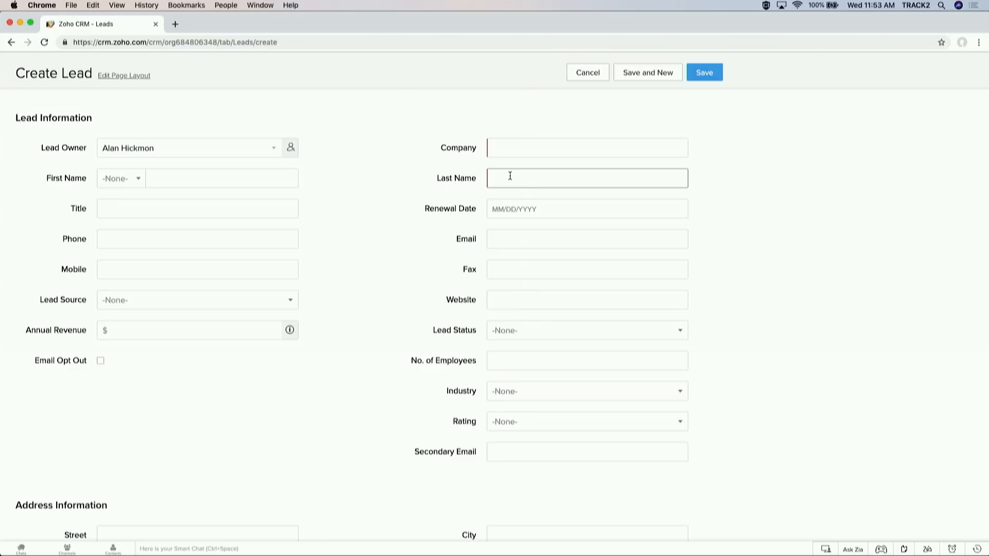
Step: Discard the unsaved new lead and show the Import options on the All Leads list
left_click(590, 78)
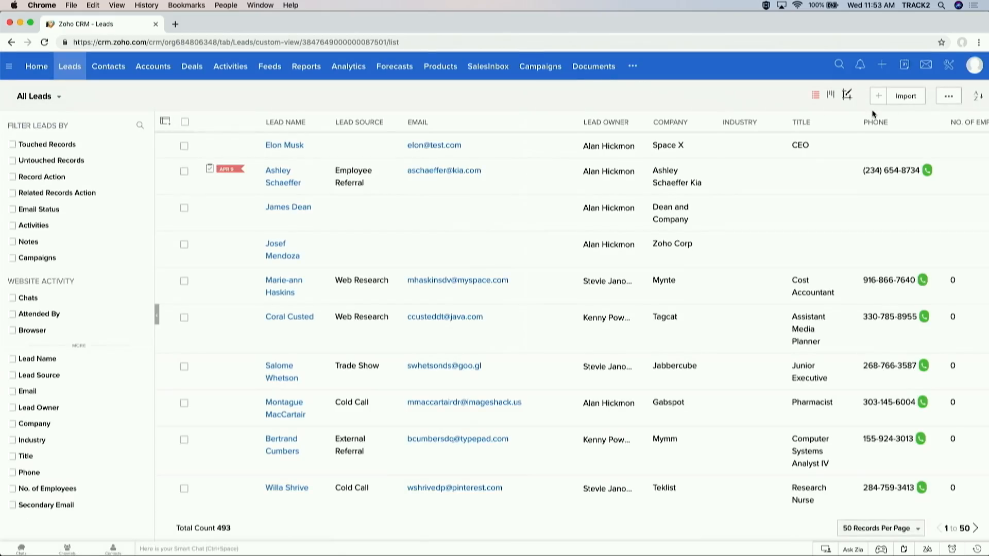
left_click(909, 104)
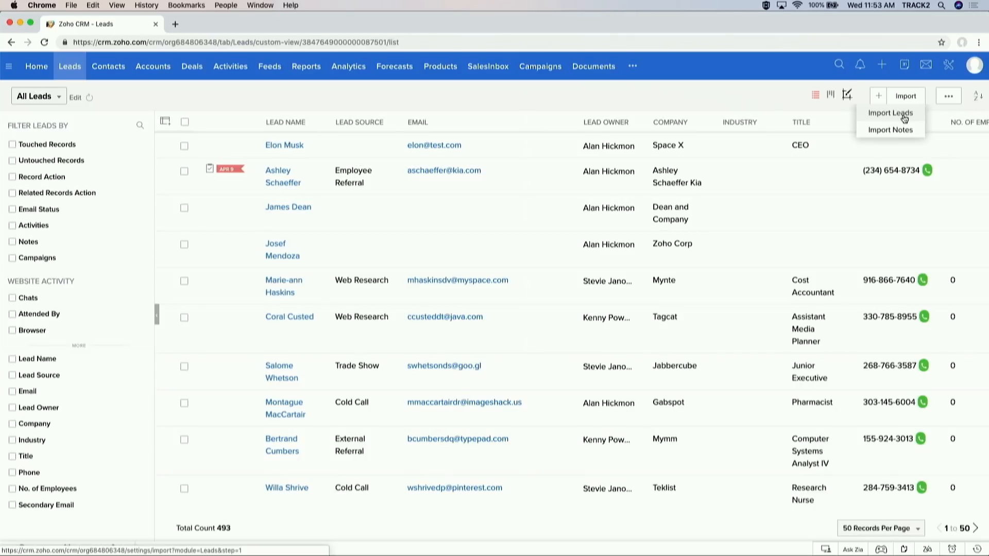
Step: Choose Import Leads, then cancel the import page without loading a file
left_click(904, 117)
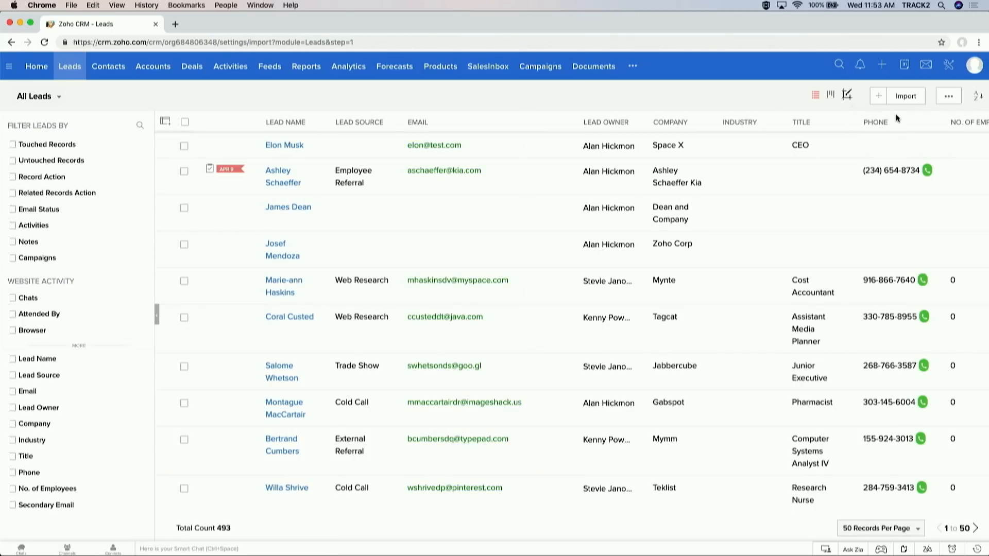
left_click(896, 100)
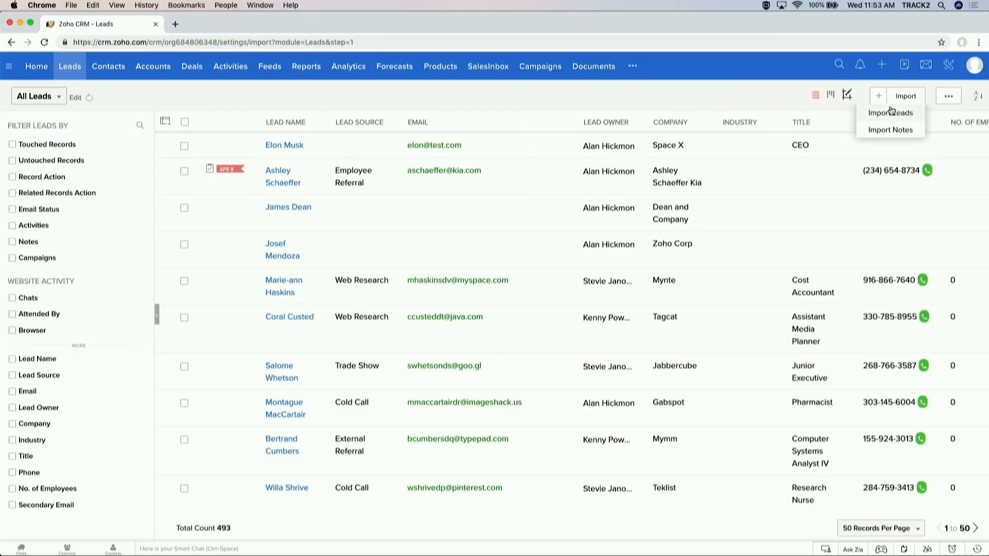
left_click(888, 113)
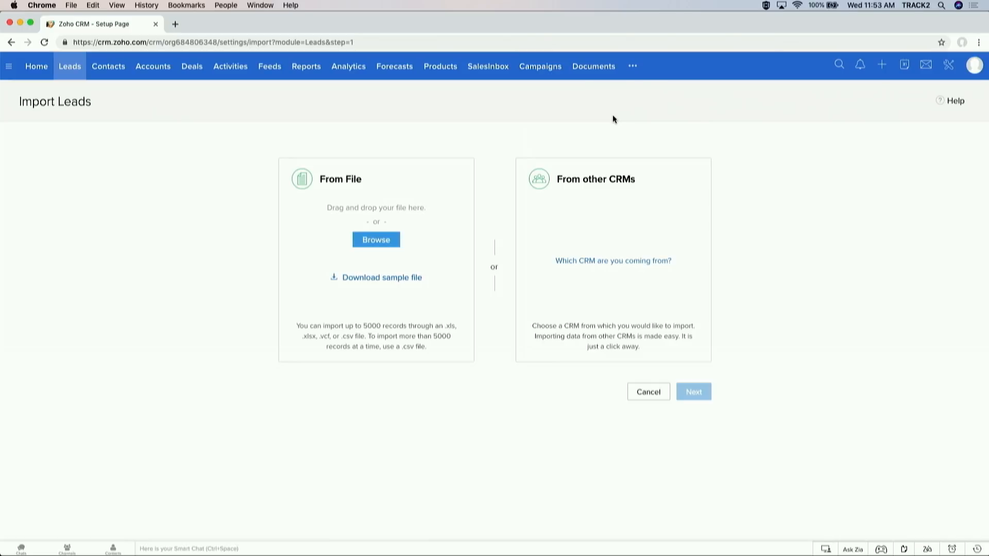
left_click(644, 392)
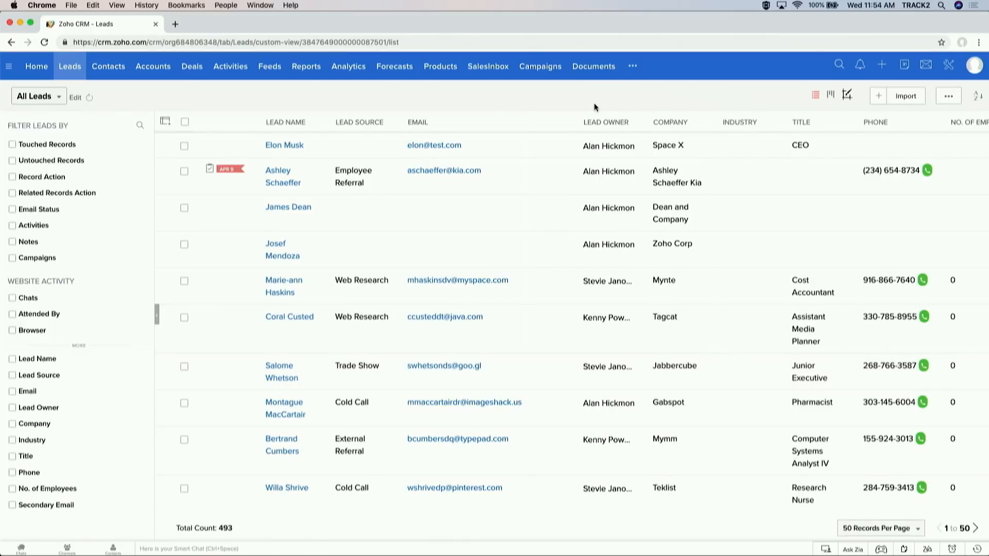
Step: Switch to the Campaigns module to see all 4 campaigns
left_click(554, 71)
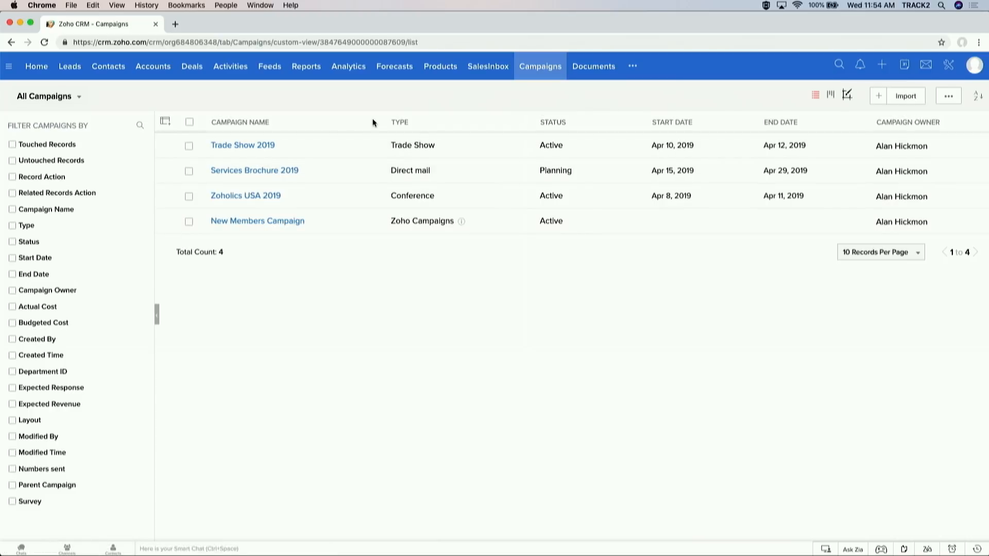
Step: Open the Zoholics USA 2019 campaign and highlight its Actual Cost, Revenue and In Pipeline figures
left_click(249, 197)
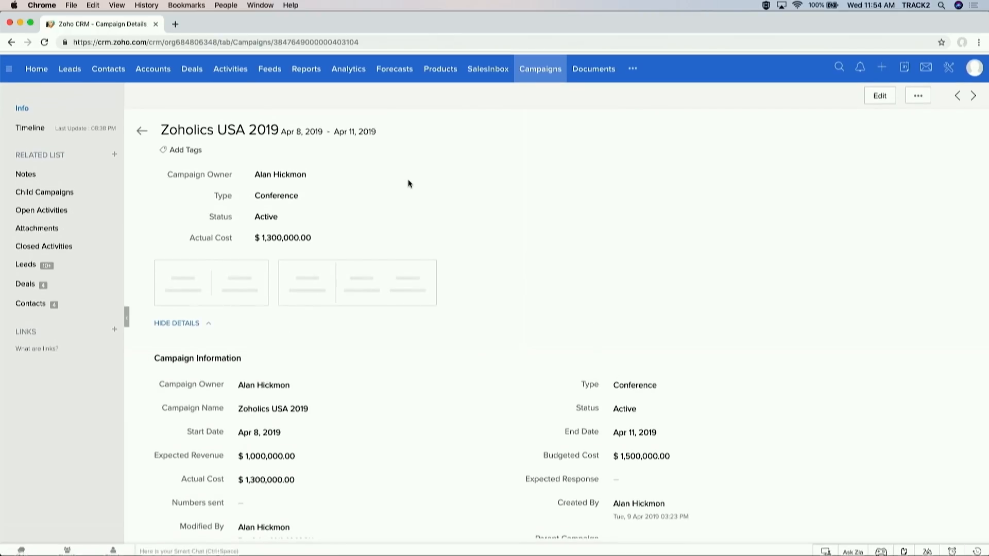
left_click(45, 42)
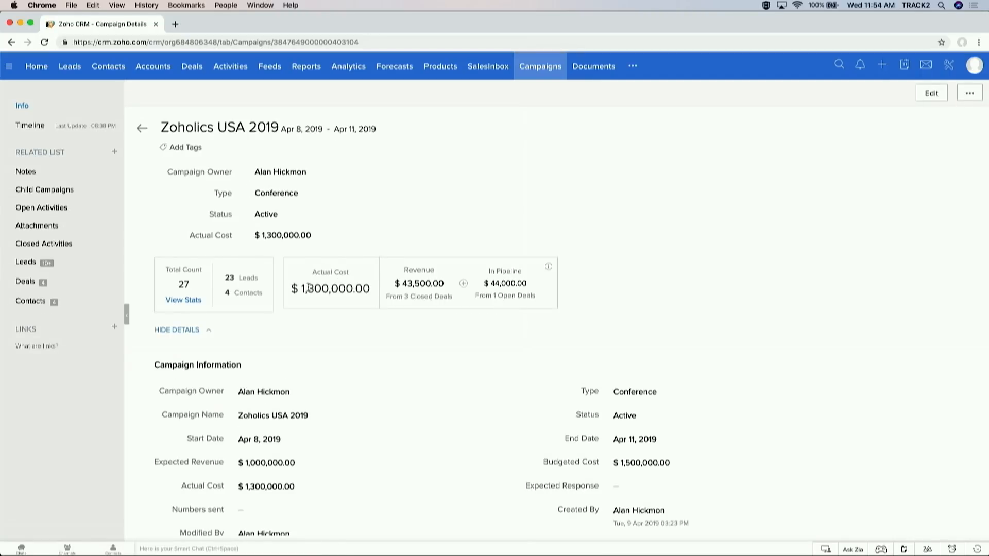
left_click_drag(303, 289, 420, 286)
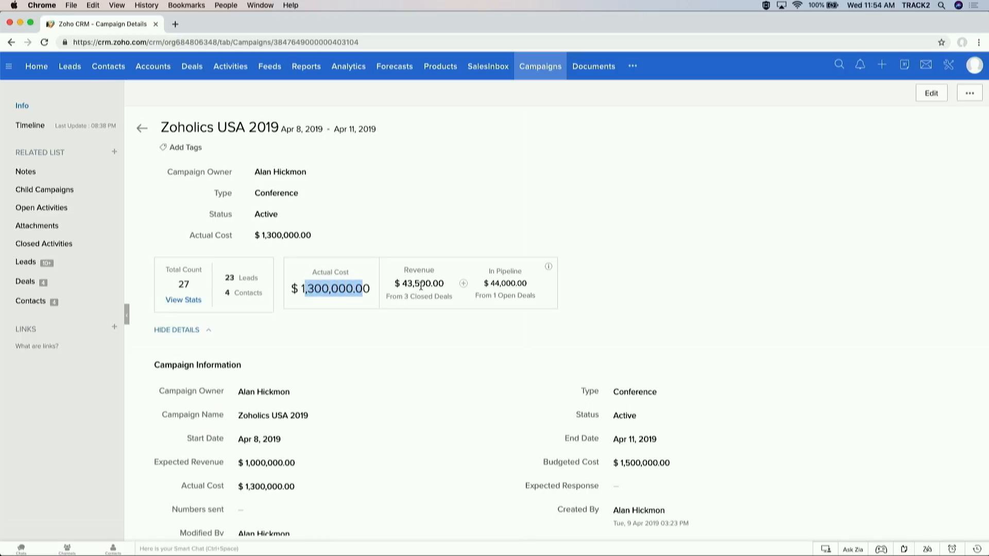
double_click(421, 286)
left_click(494, 284)
double_click(496, 285)
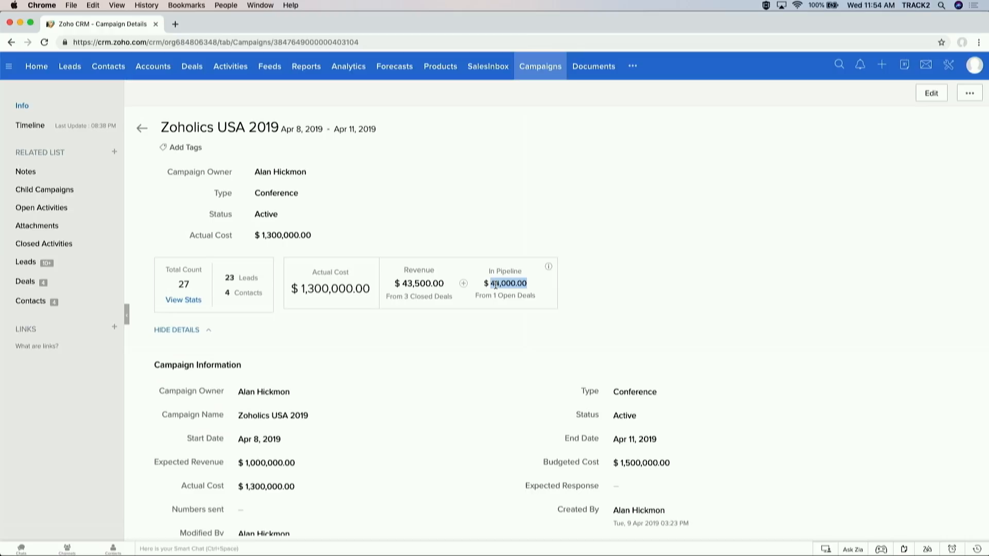
Step: Scroll through the campaign's related leads, deals and contacts lists
scroll(495, 285, "down", 15)
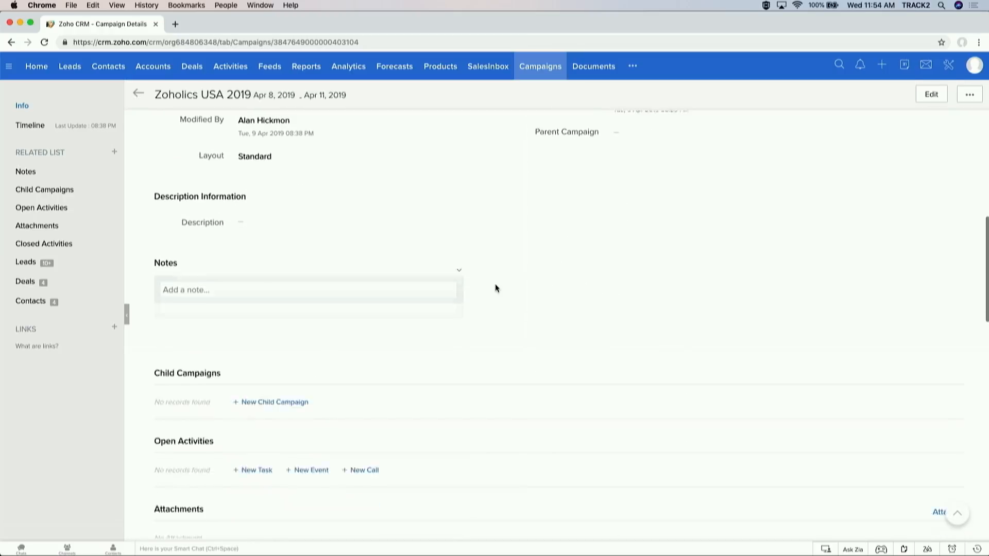
scroll(496, 288, "down", 5)
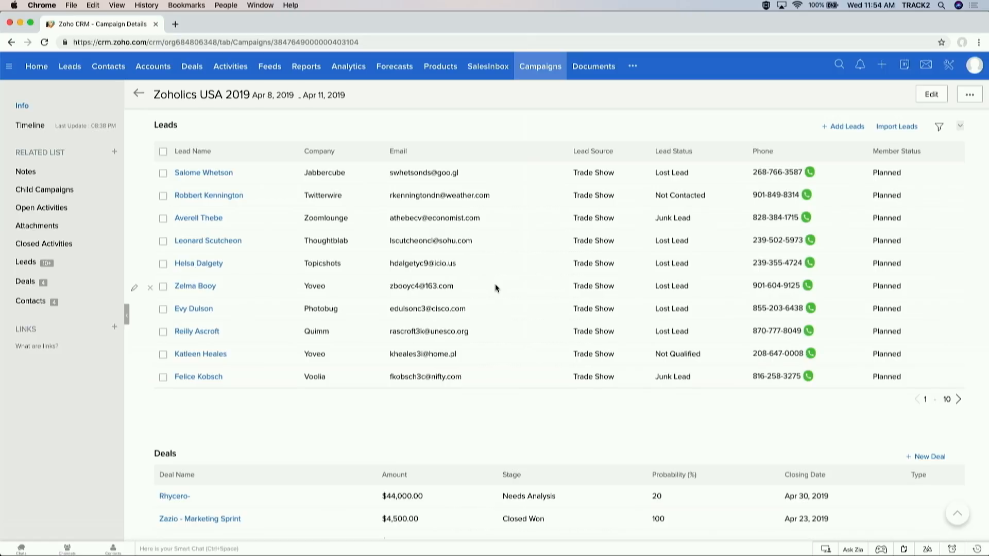
scroll(496, 287, "down", 5)
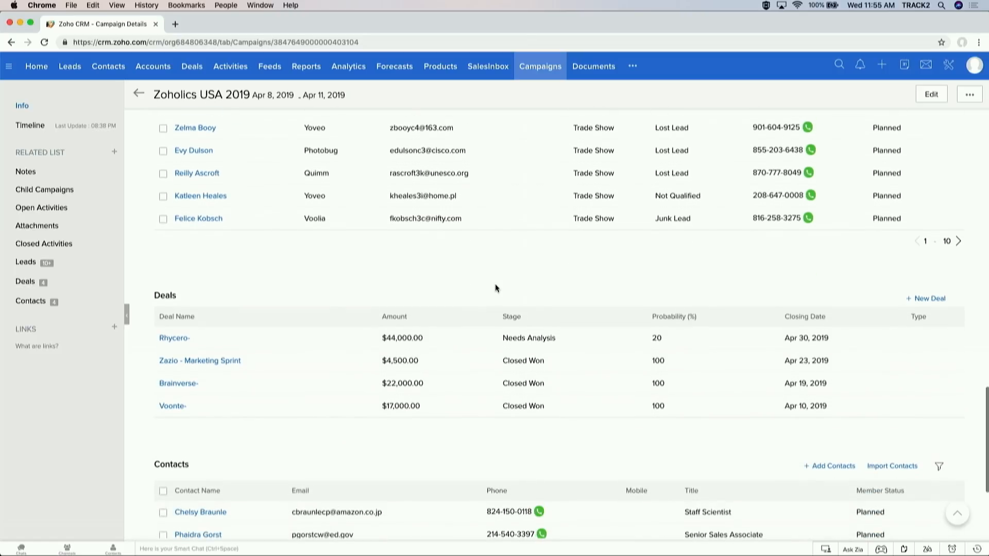
scroll(495, 288, "down", 2)
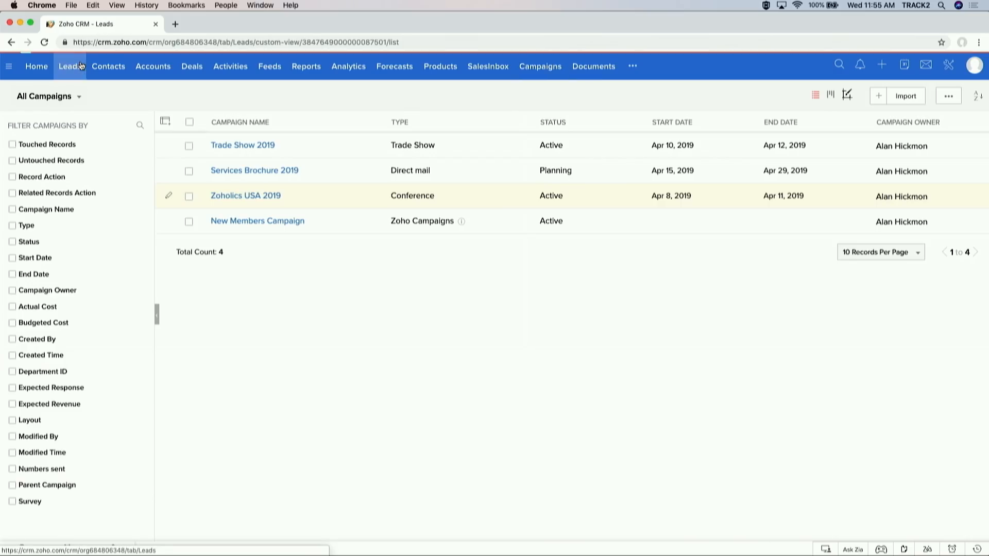
Step: Go back to the All Leads list of 493 leads
left_click(70, 66)
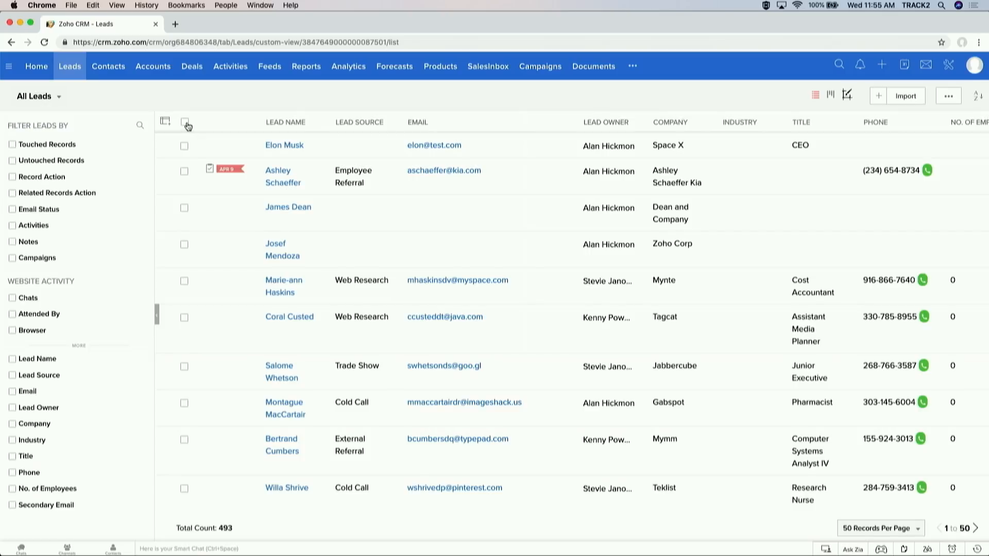
Step: Select all 50 leads on the page and start a Send Email to them
left_click(185, 122)
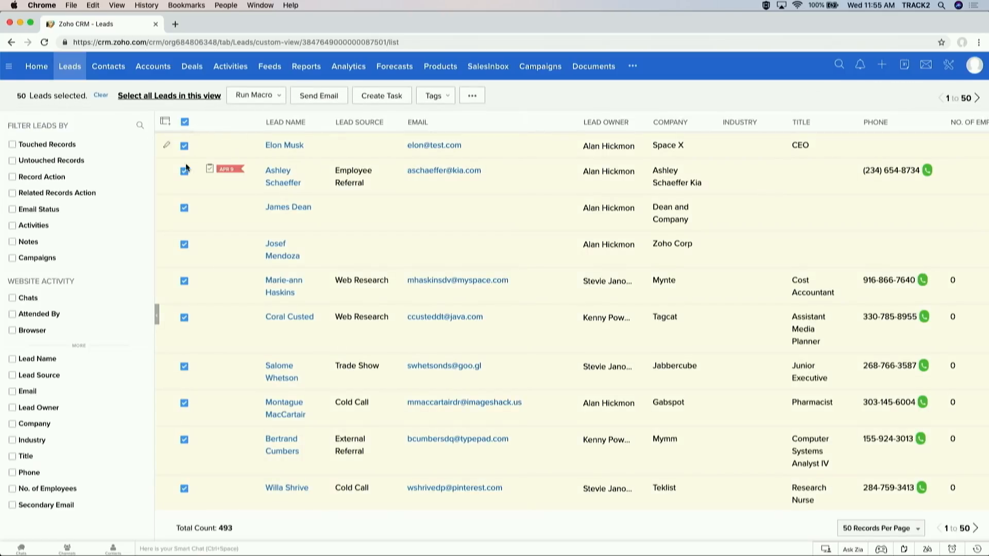
left_click(186, 122)
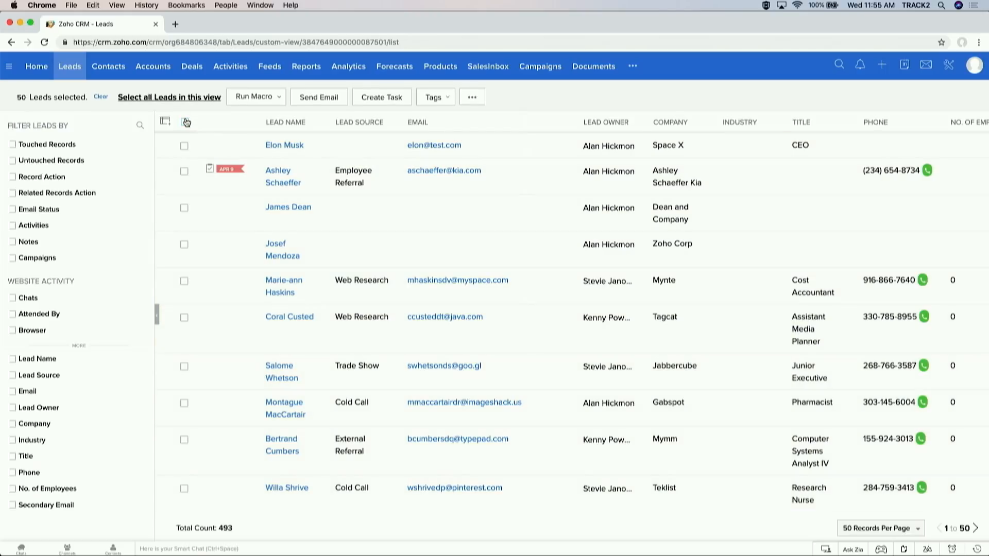
left_click(186, 122)
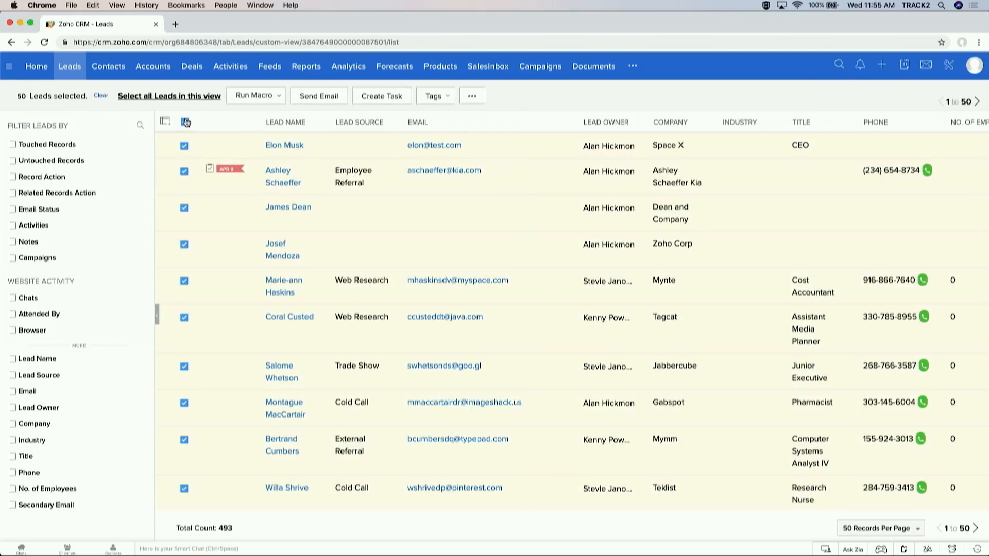
left_click(312, 98)
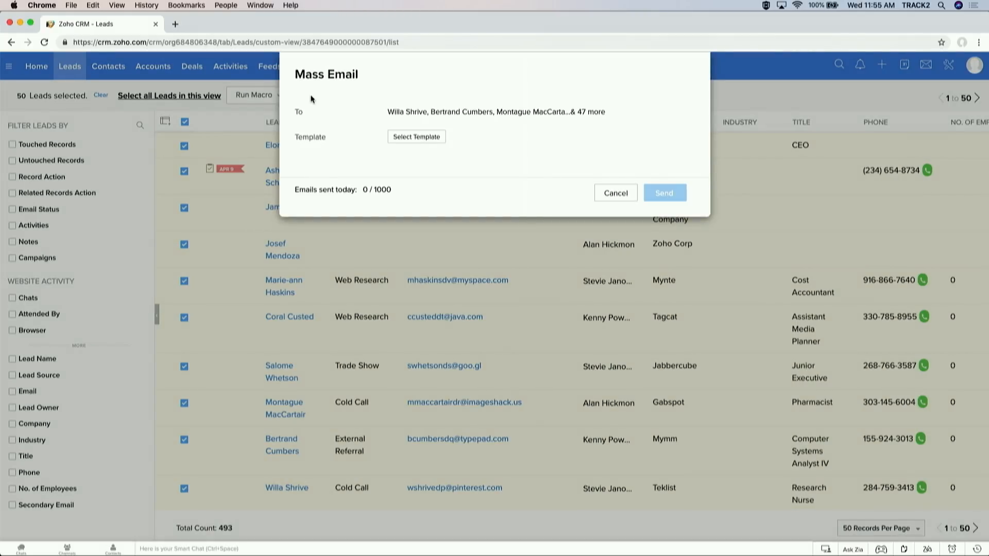
Step: Use the Initial Interest Email template, send immediately, and bring up the follow-up trigger choices
left_click(409, 138)
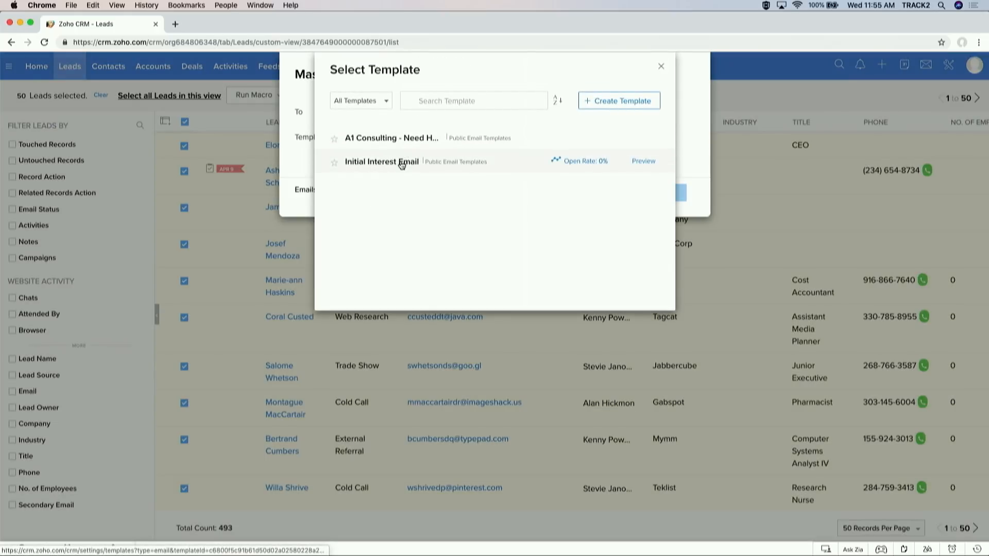
left_click(401, 162)
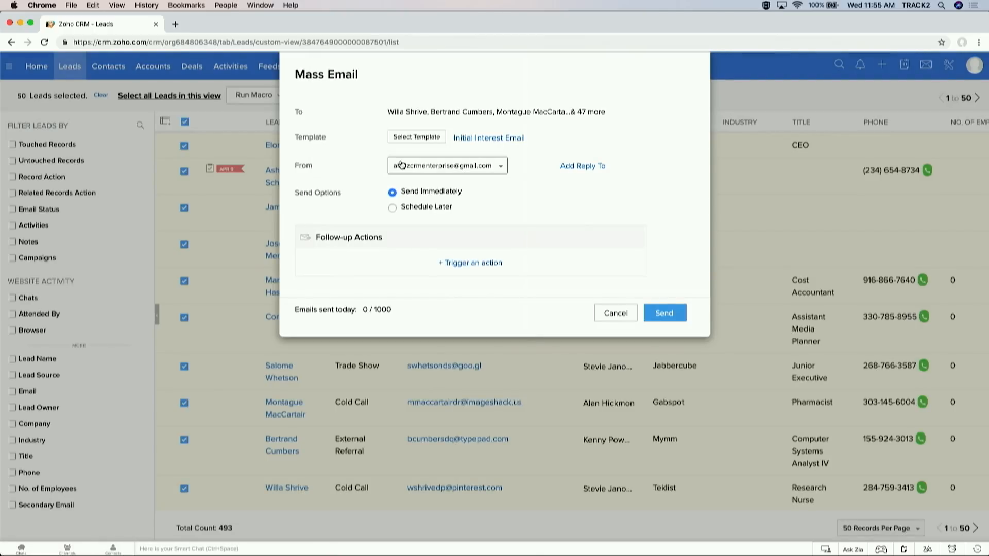
left_click(421, 207)
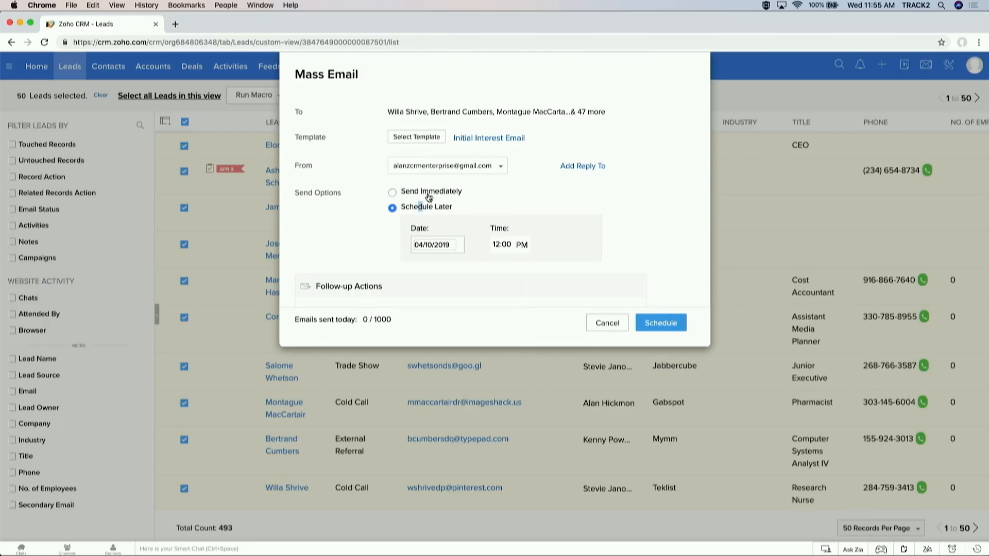
left_click(430, 194)
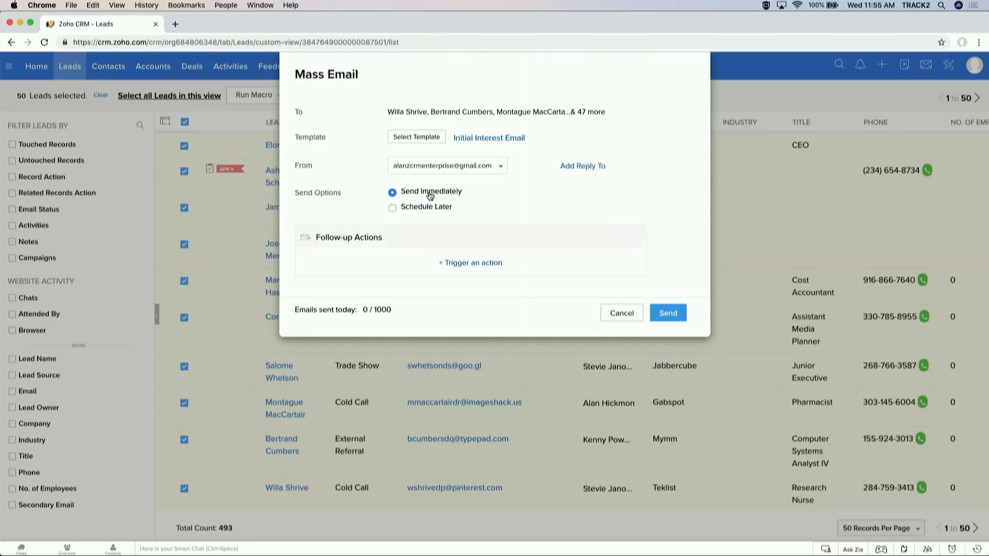
left_click(469, 264)
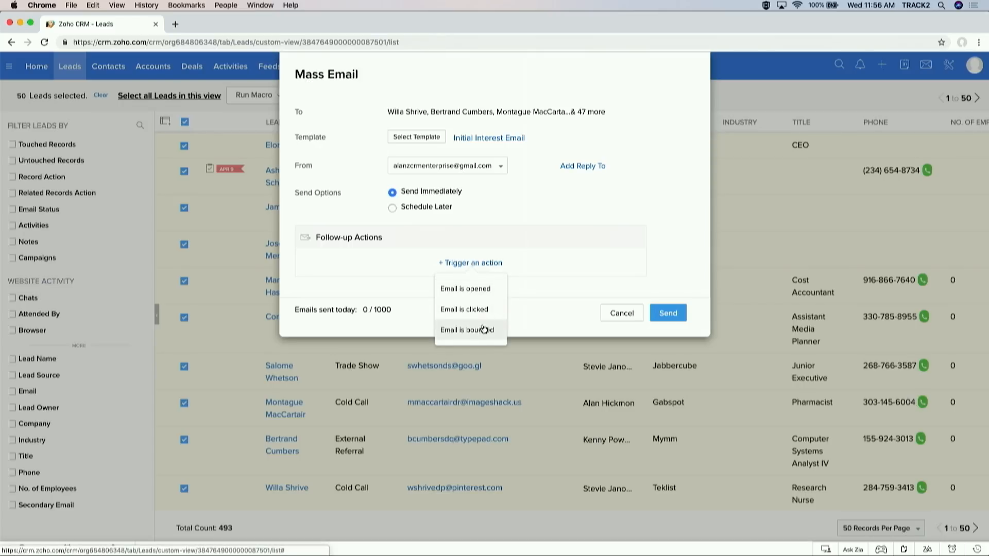
Step: On 'Email is opened', add a follow-up task with subject 'FOllow up on email'
left_click(497, 291)
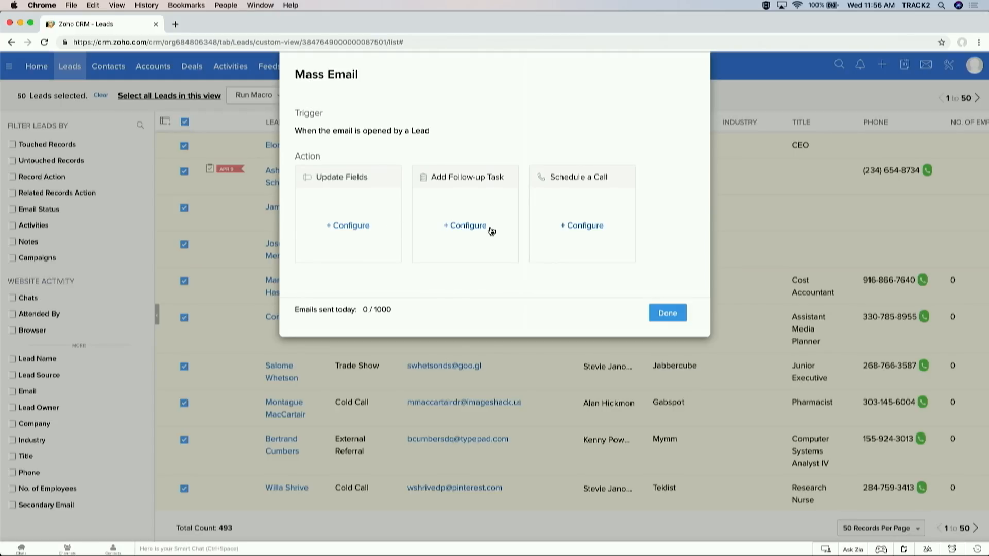
left_click(584, 225)
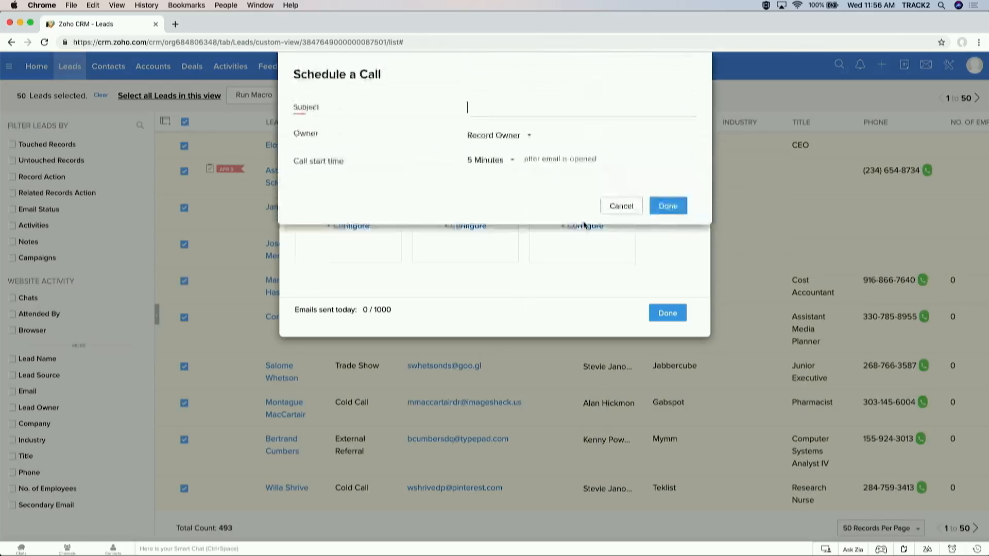
left_click(613, 207)
left_click(479, 229)
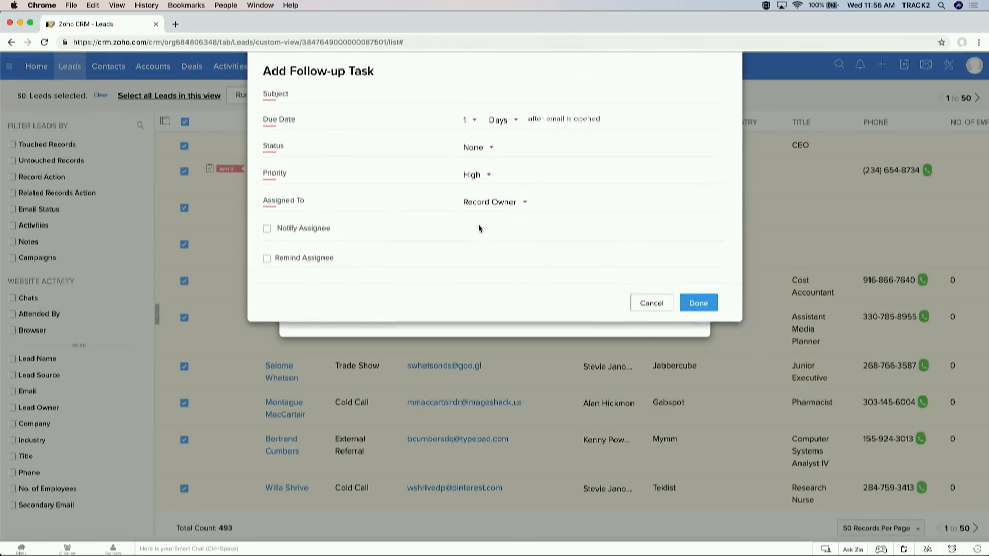
type("F")
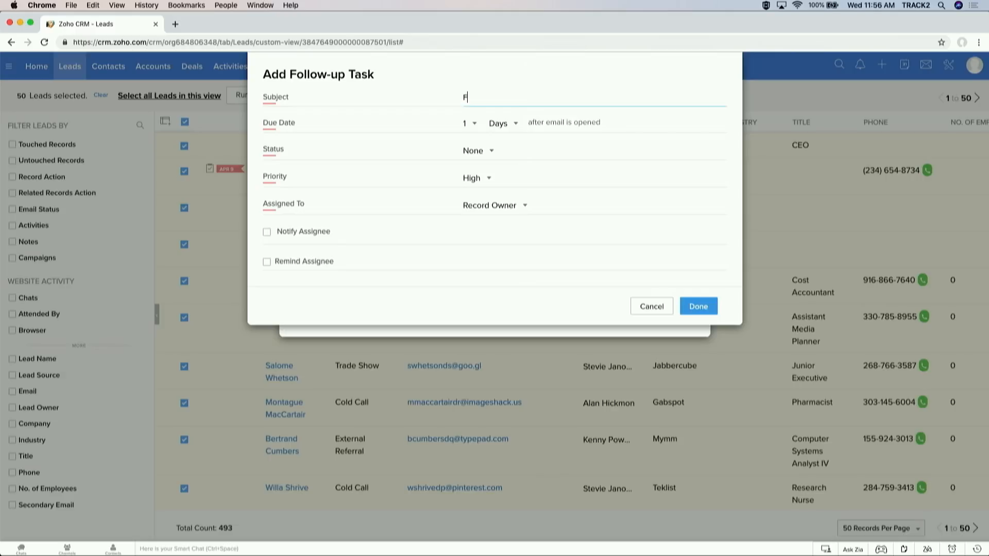
type("Ollow up on email")
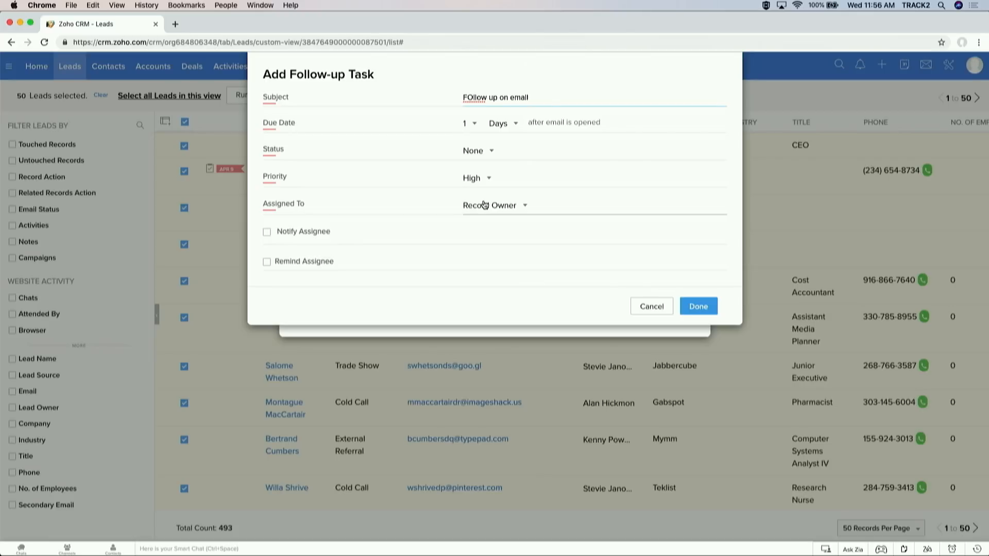
Step: Set the follow-up task status to In Progress, save it, and send the mass email
left_click(690, 307)
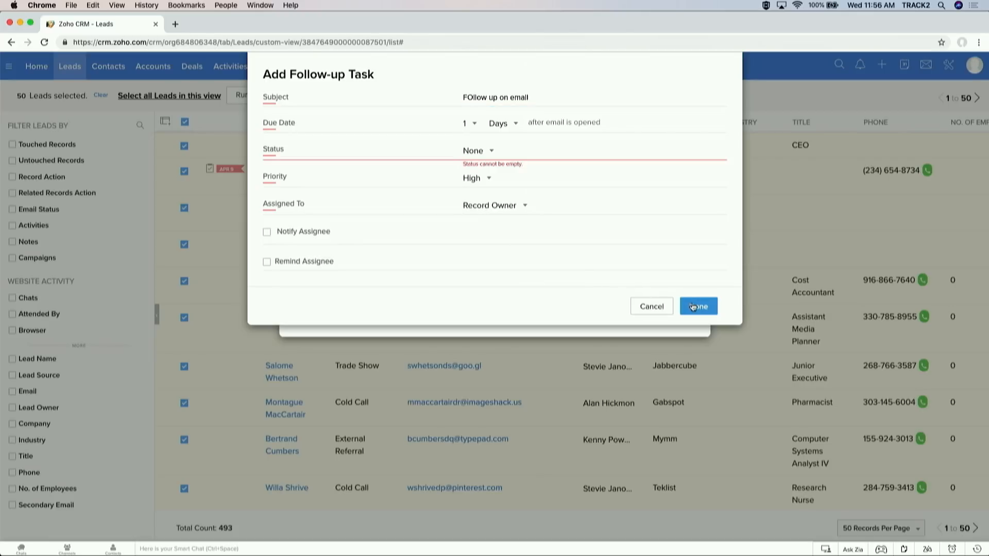
left_click(494, 151)
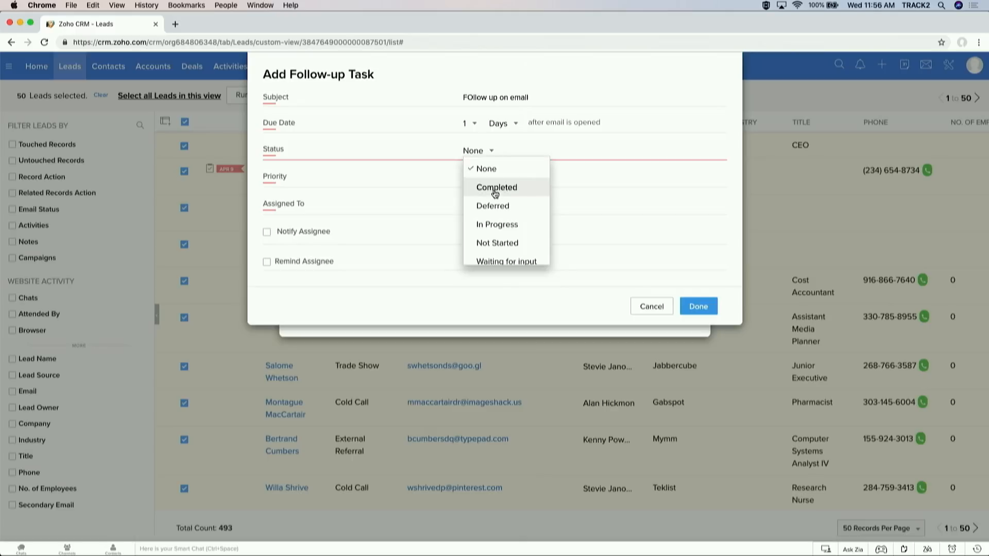
left_click(492, 225)
left_click(701, 307)
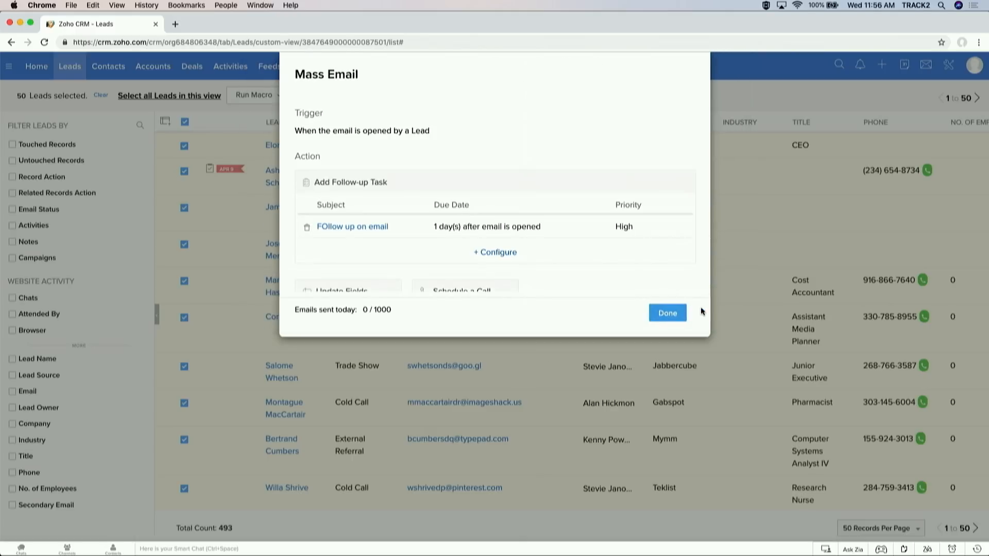
left_click(666, 321)
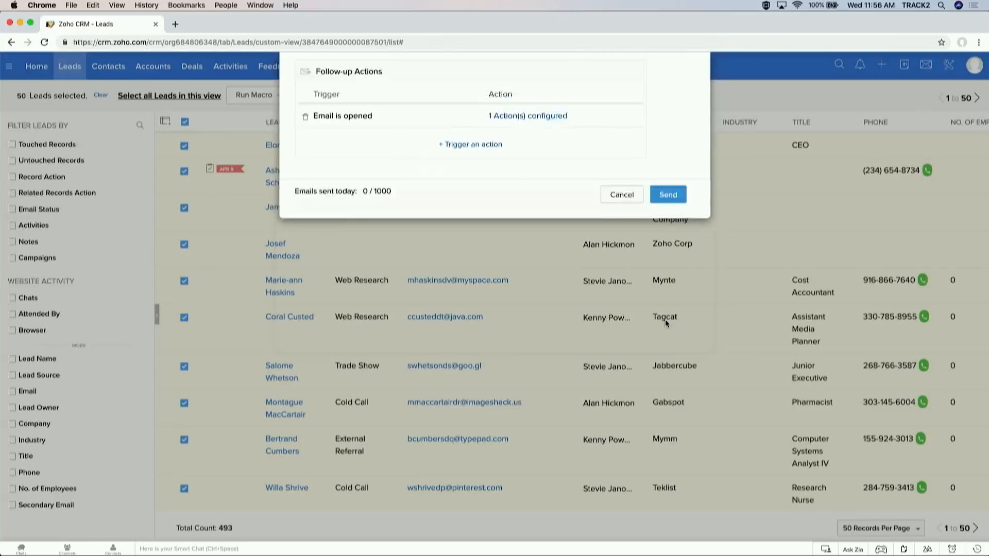
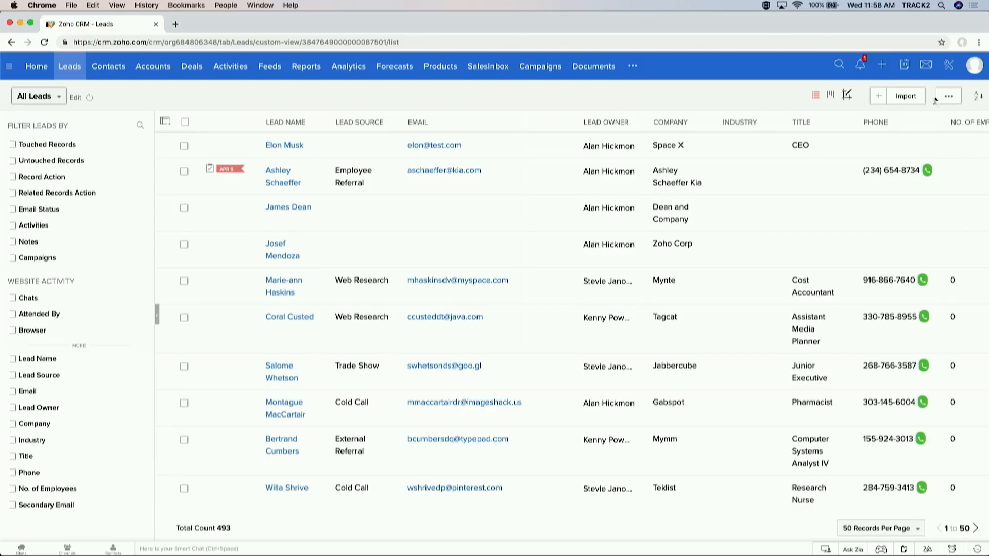
Step: Go to the Leads Autoresponders page and start a new autoresponder
left_click(948, 102)
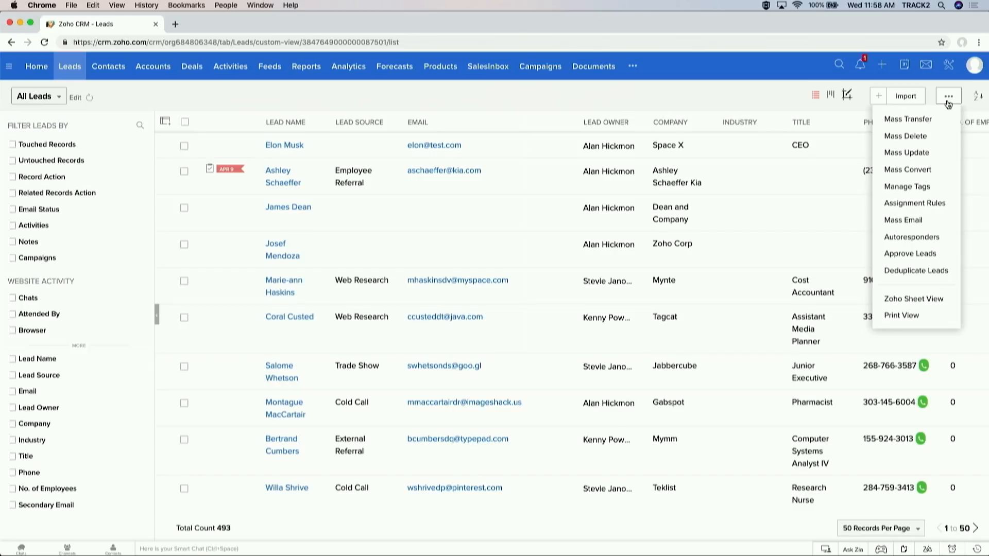
left_click(932, 238)
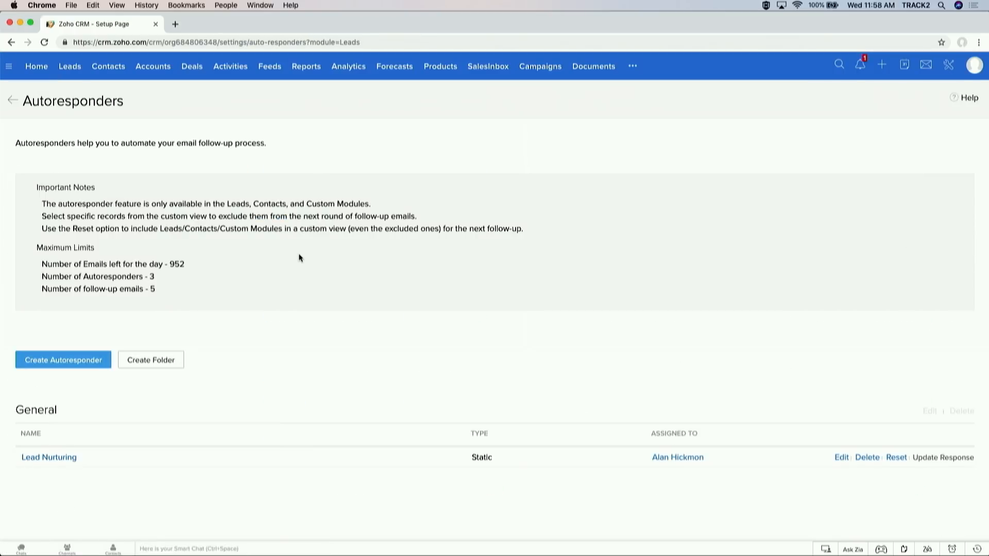
left_click(86, 361)
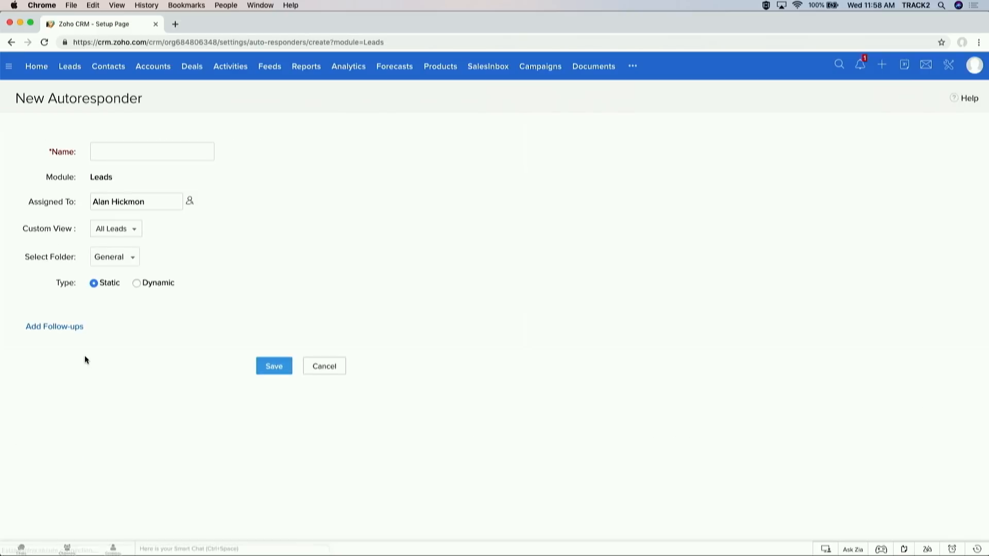
Step: Name the autoresponder 'Autoresponder', target the Open Leads view, and make it Dynamic
left_click(160, 161)
type("Autoresponder")
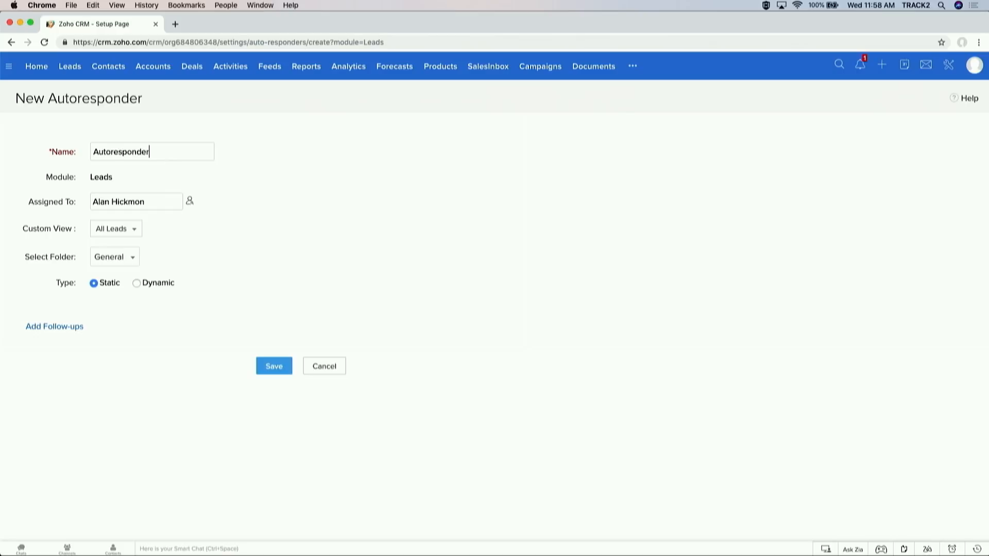
left_click(116, 229)
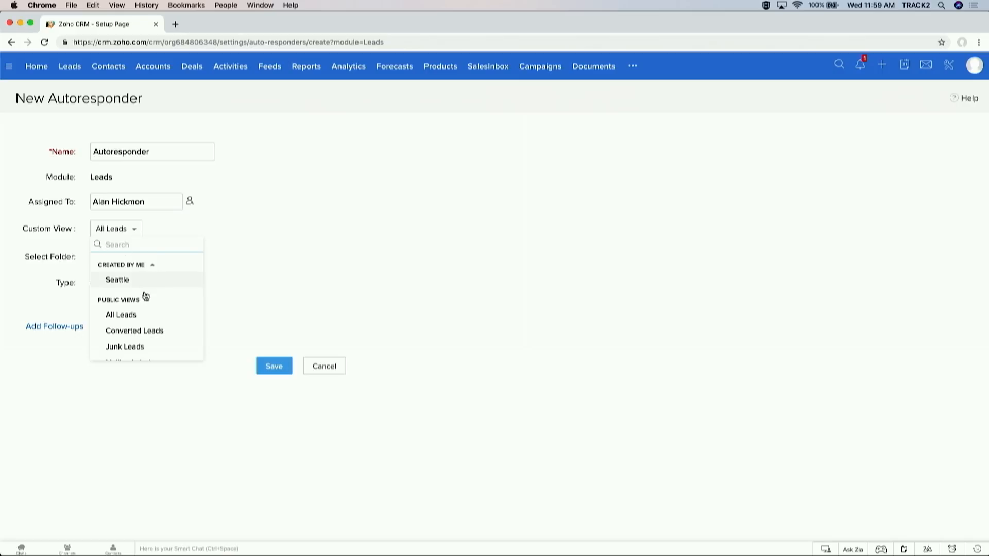
scroll(145, 296, "down", 1)
scroll(146, 295, "down", 2)
scroll(145, 295, "up", 1)
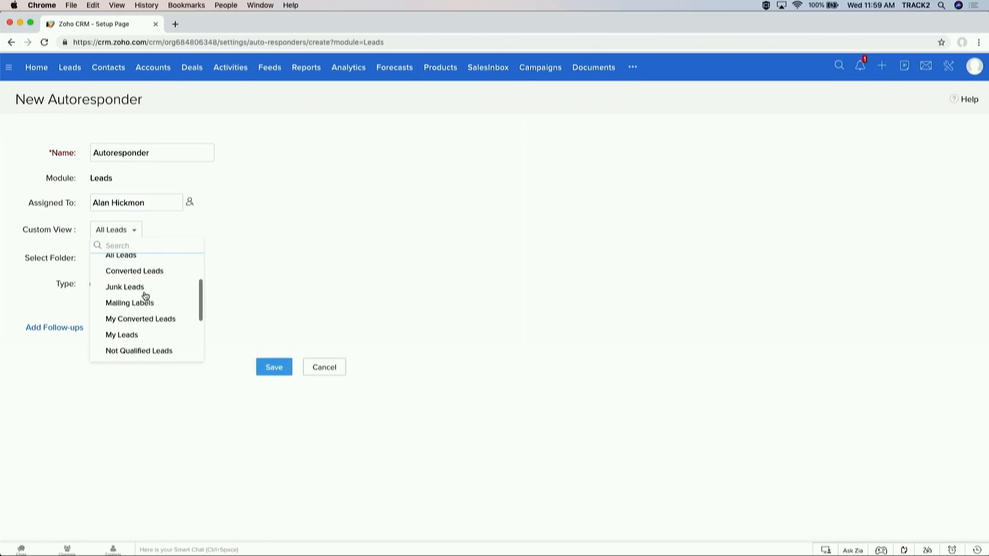
scroll(146, 296, "up", 2)
scroll(146, 295, "down", 4)
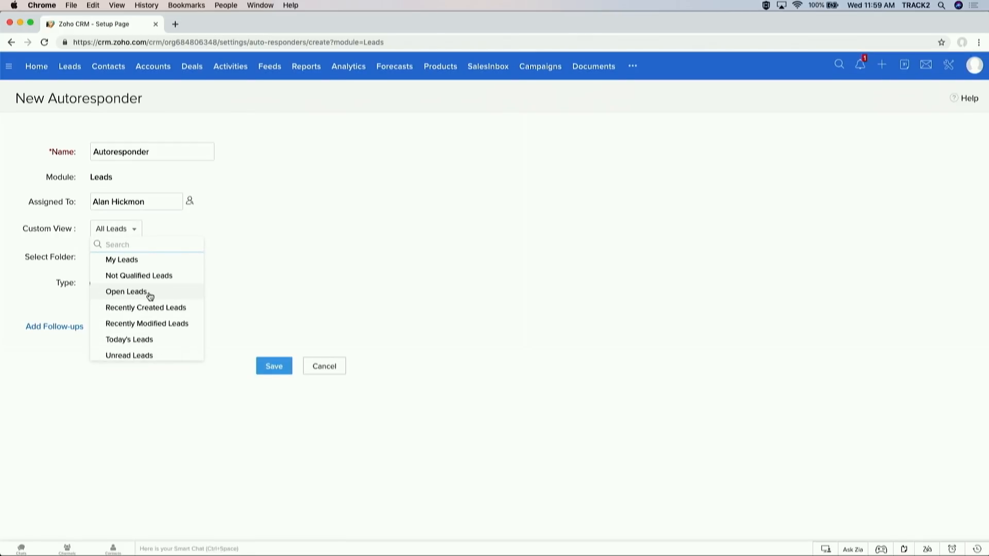
left_click(150, 294)
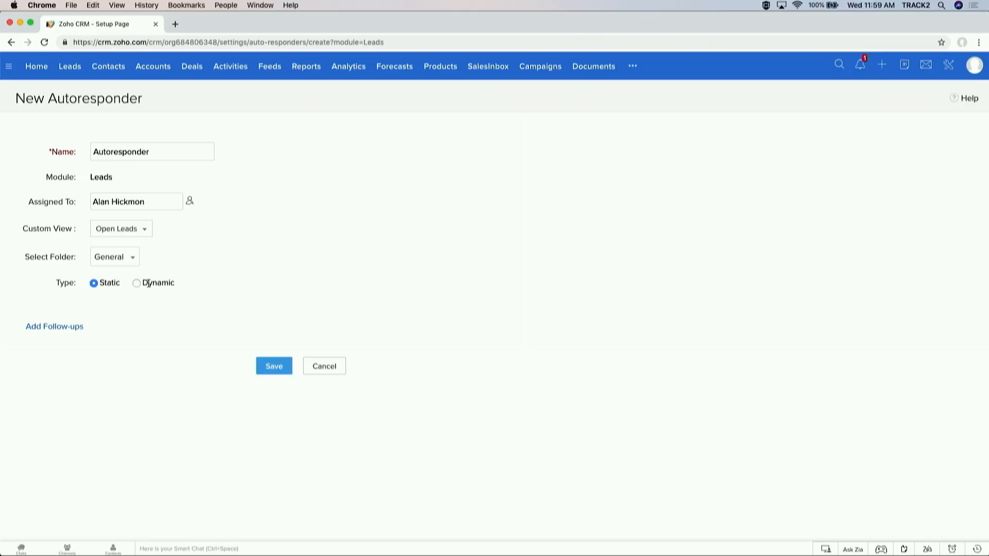
left_click(136, 283)
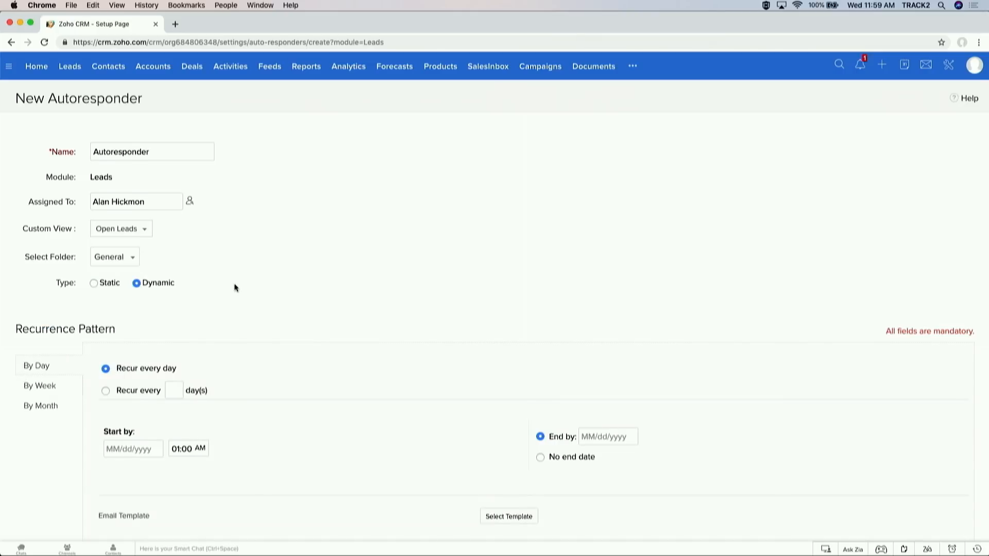
Step: Set the recurrence to weekly on Mondays, starting 04/10/2019
scroll(235, 287, "down", 2)
scroll(235, 288, "down", 1)
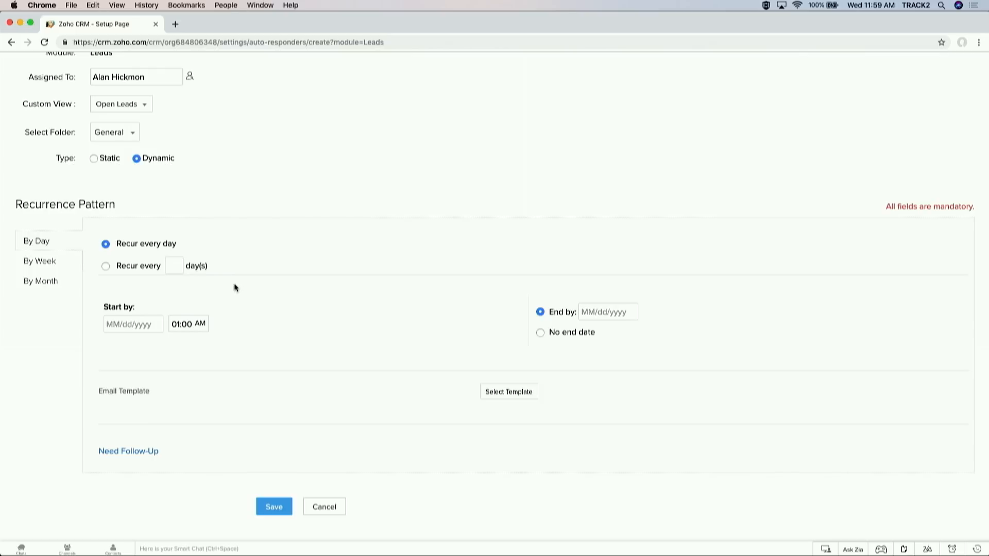
left_click(105, 266)
left_click(67, 266)
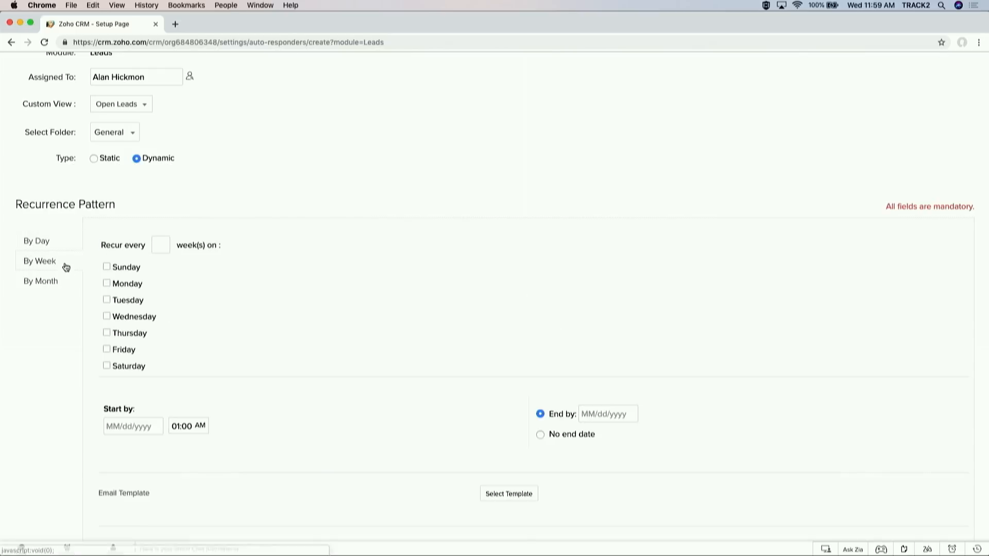
left_click(107, 283)
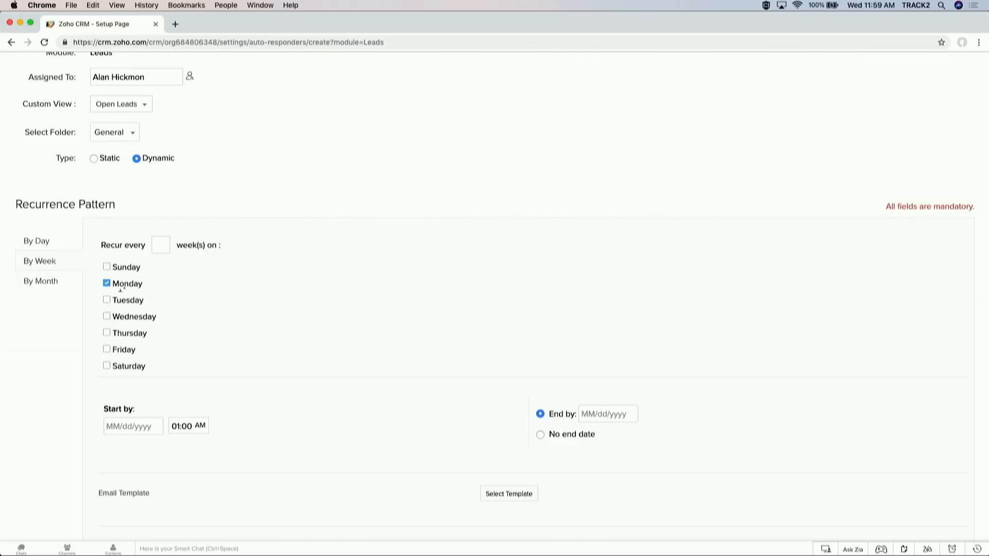
scroll(206, 294, "down", 1)
scroll(206, 289, "down", 4)
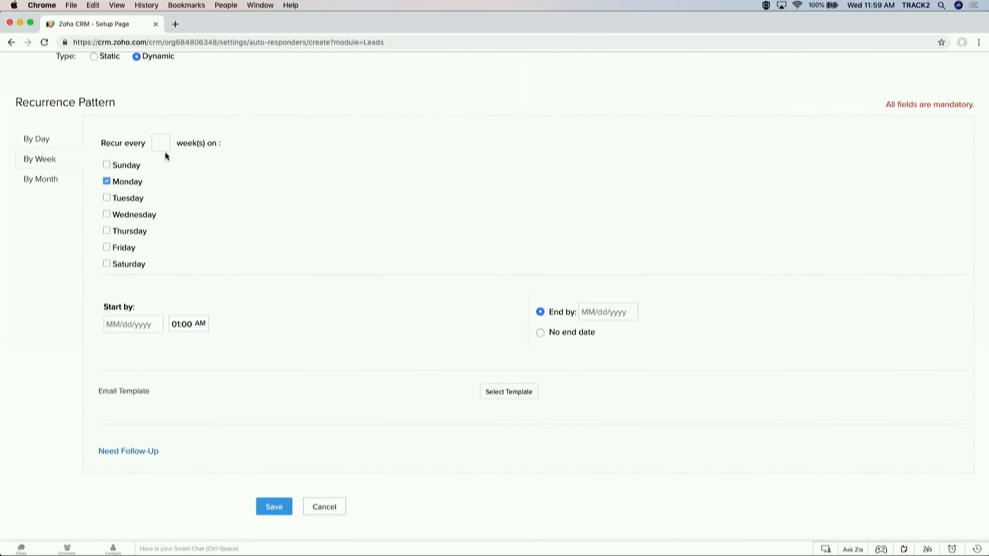
left_click(143, 325)
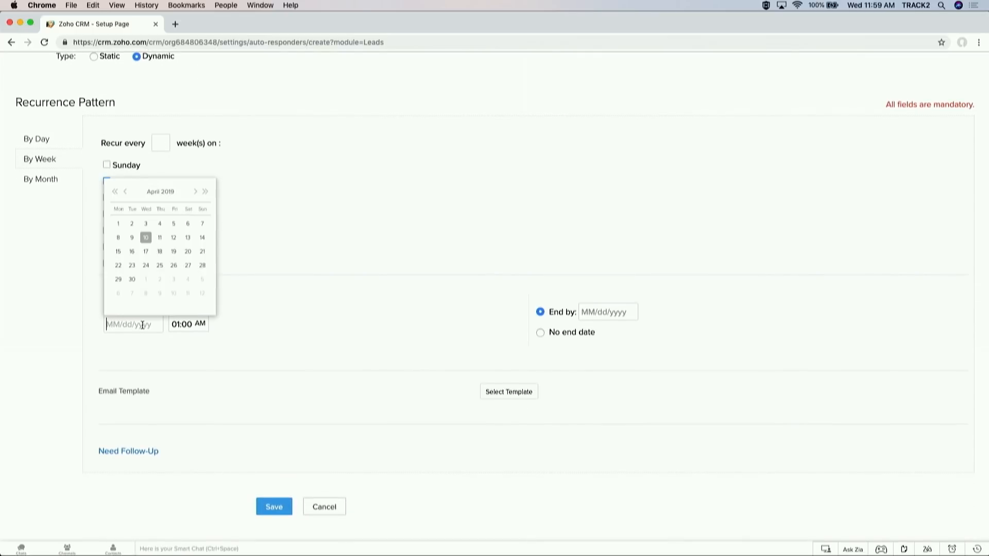
left_click(146, 238)
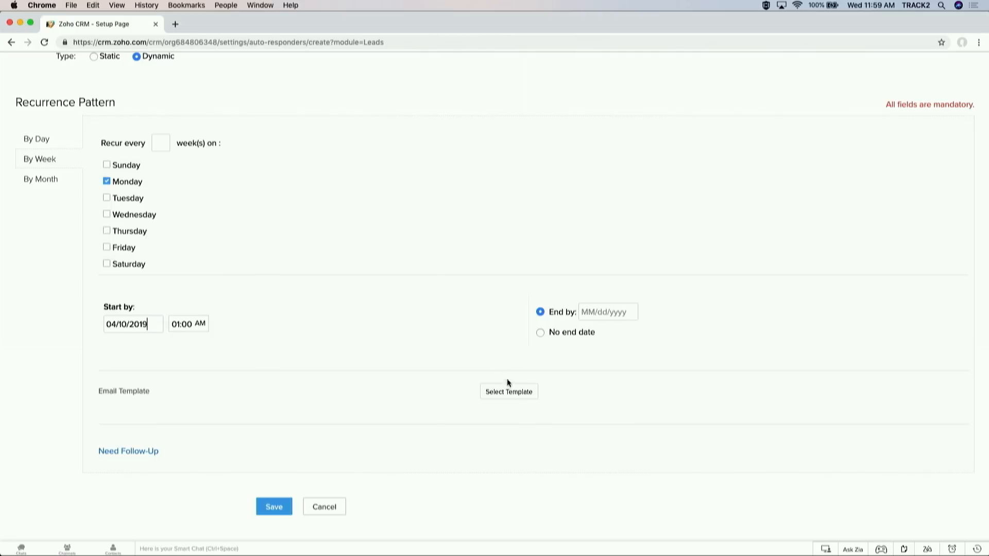
Step: Use Initial Interest Email, add a 5-day A1 Consulting - Need Help? follow-up, then open Lead Nurturing
left_click(508, 393)
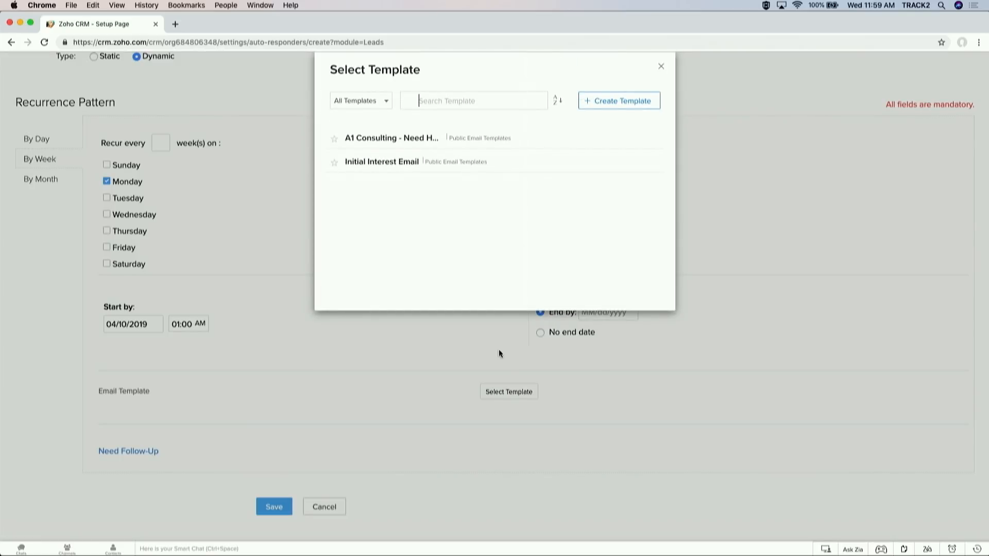
left_click(397, 162)
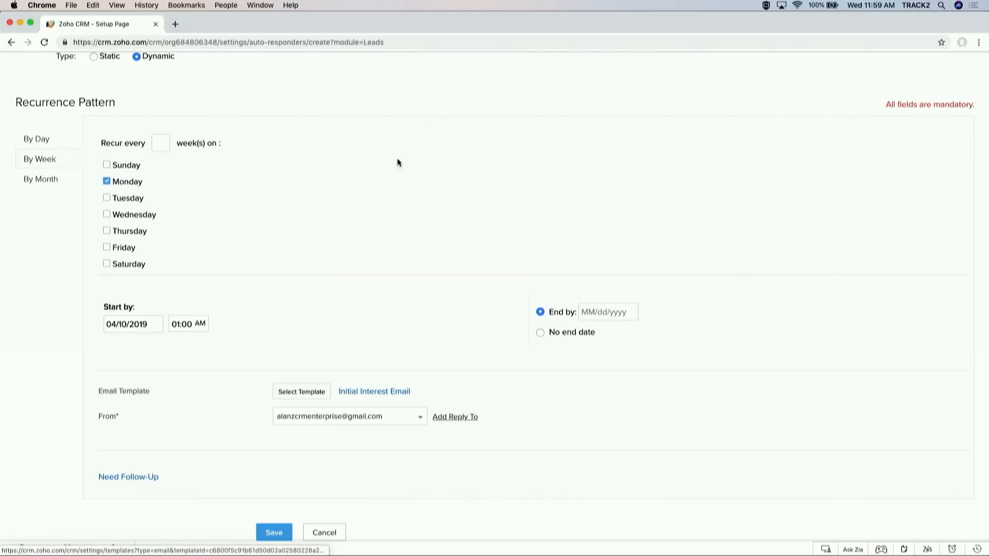
scroll(340, 217, "down", 1)
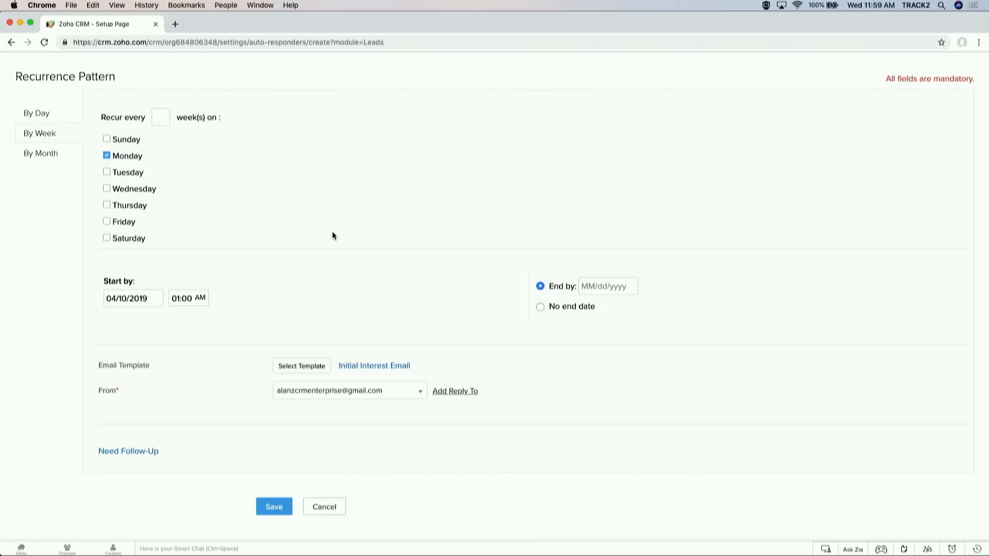
left_click(122, 452)
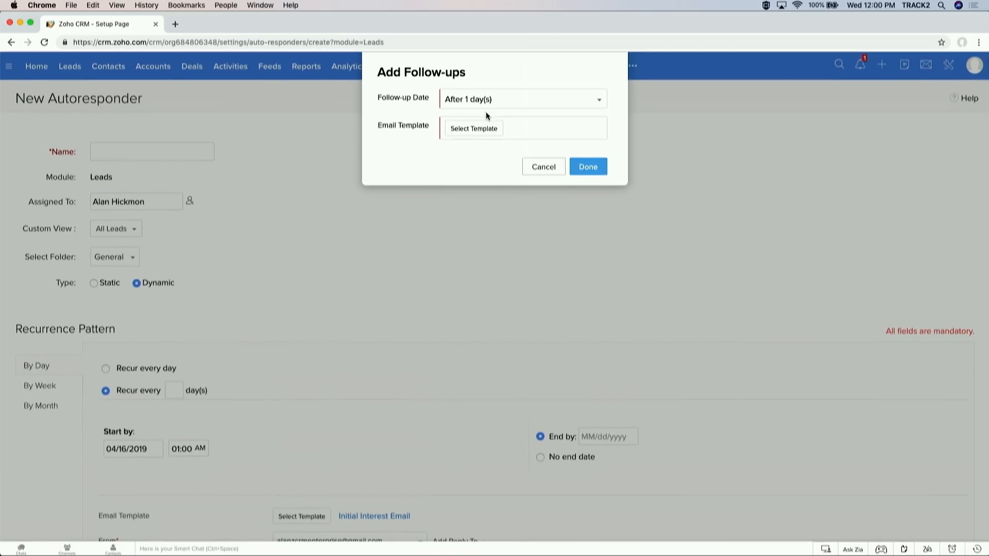
left_click(507, 103)
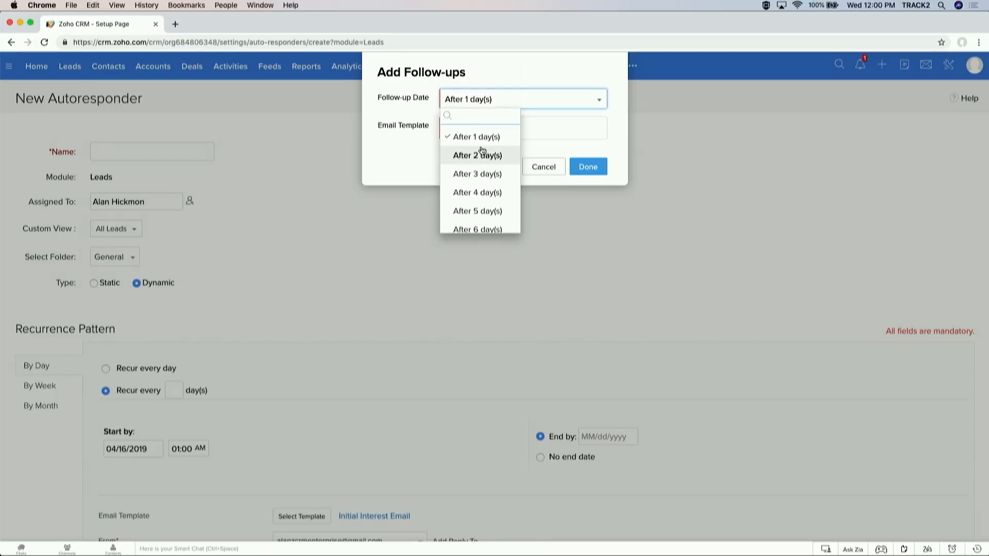
left_click(481, 212)
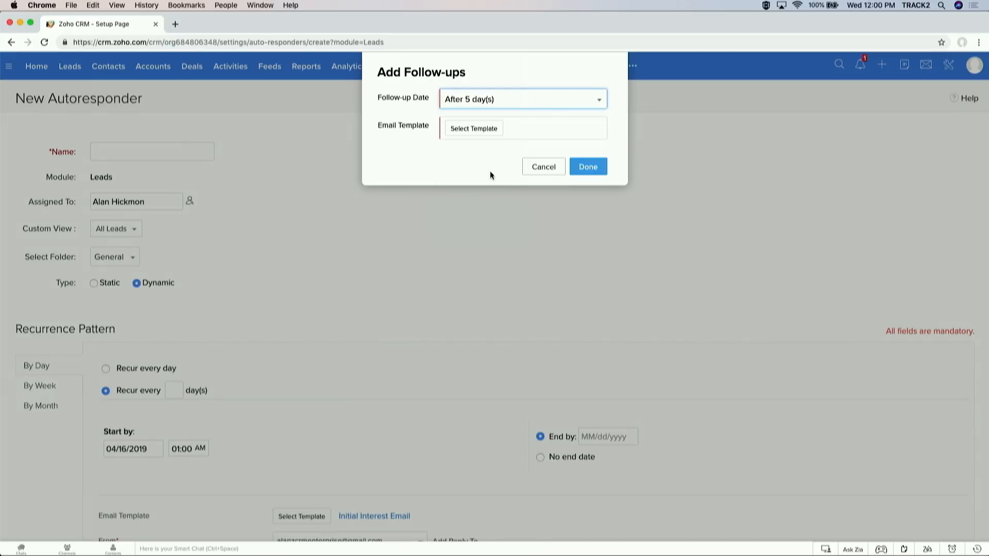
left_click(475, 129)
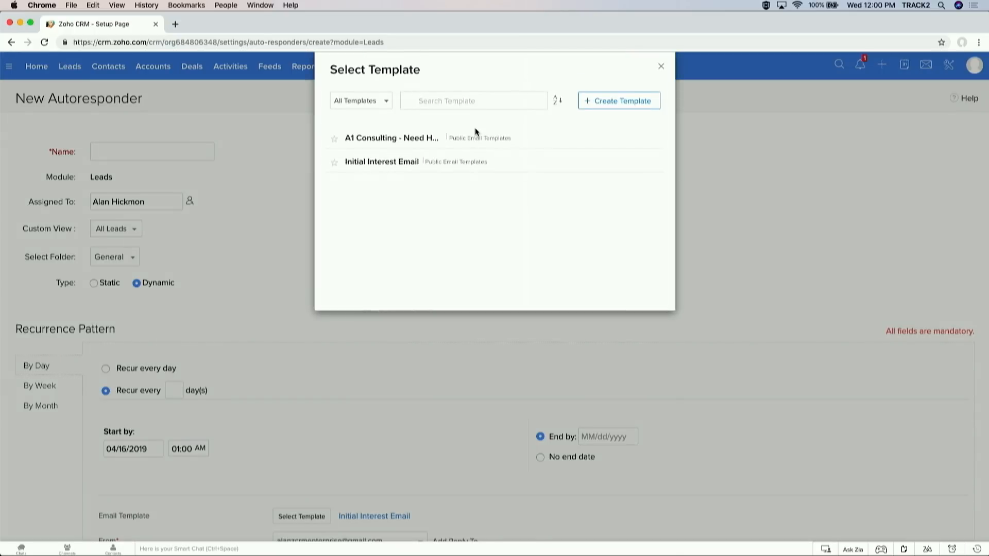
left_click(407, 137)
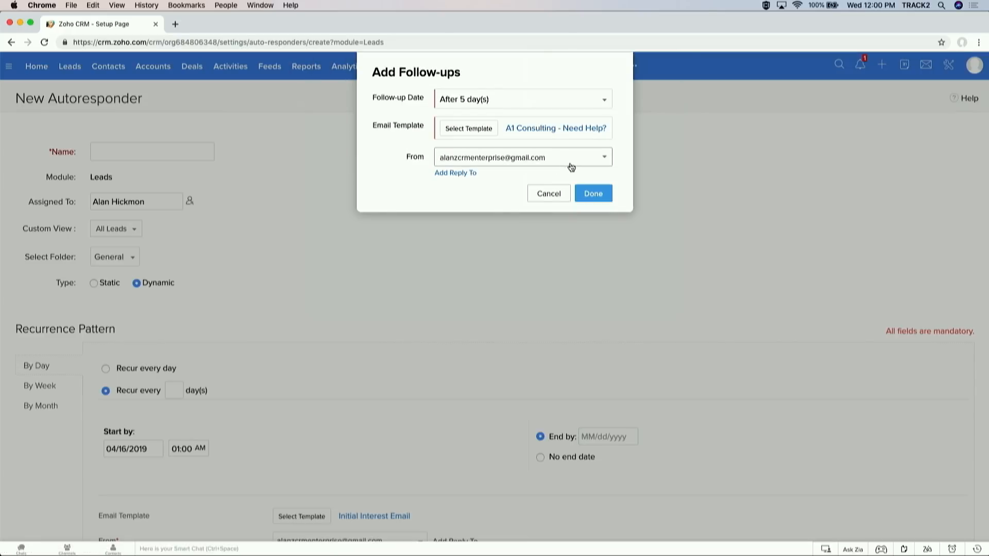
left_click(586, 193)
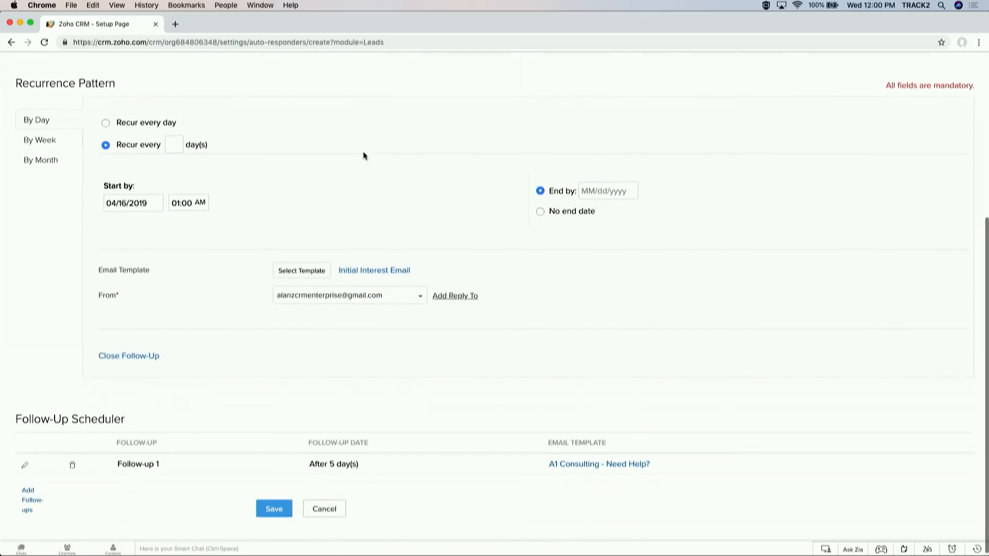
left_click(11, 43)
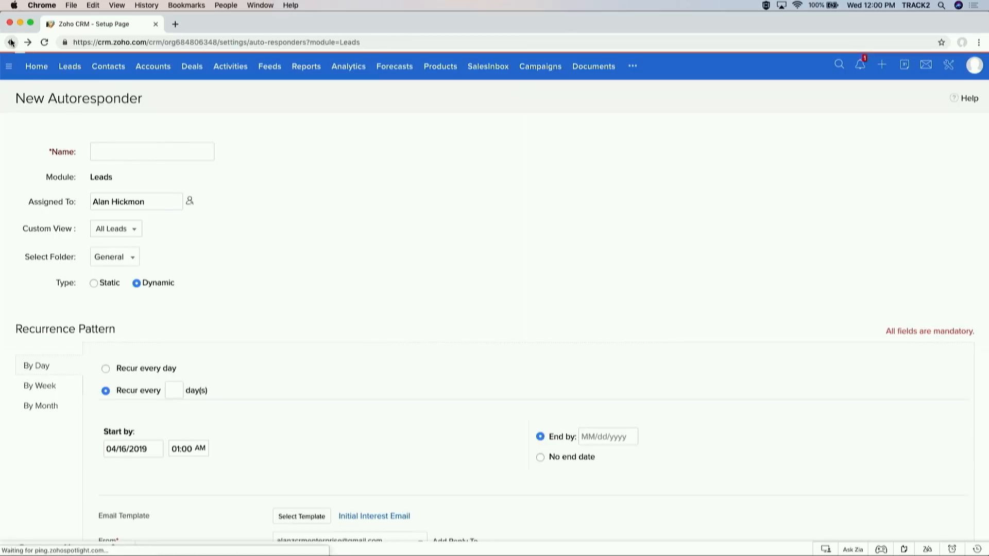
left_click(42, 458)
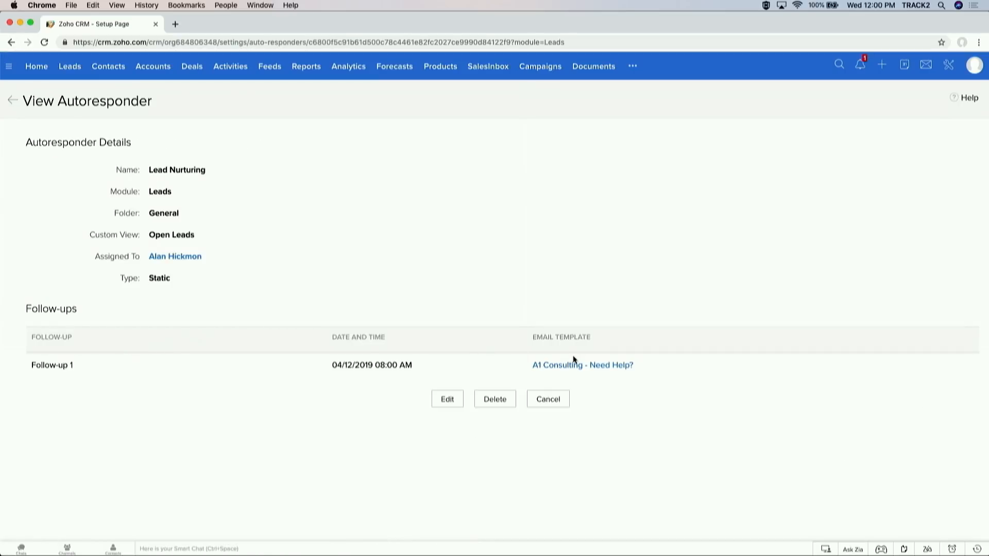
Step: Add a second Lead Nurturing follow-up on 04/16/2019 using the Initial Interest Email template
left_click(450, 400)
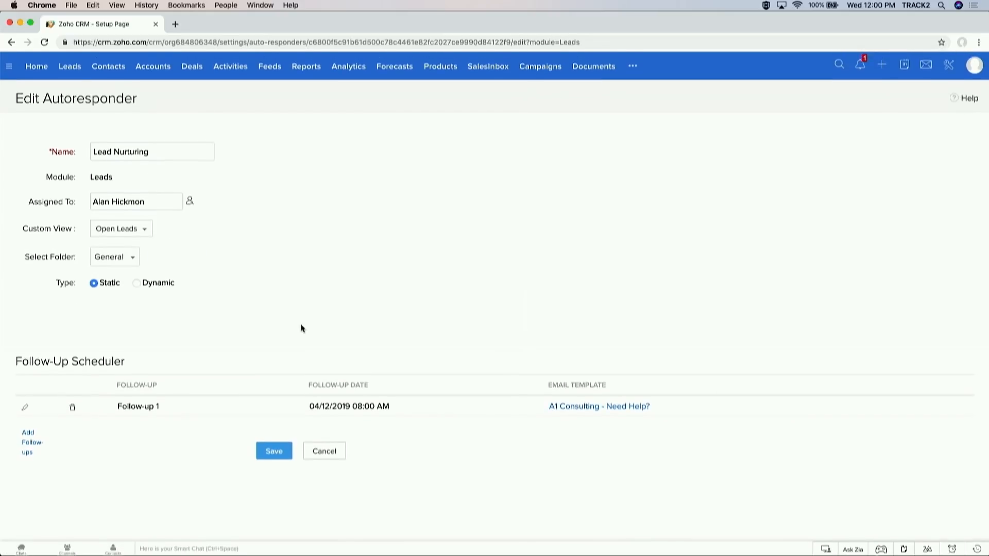
left_click(27, 447)
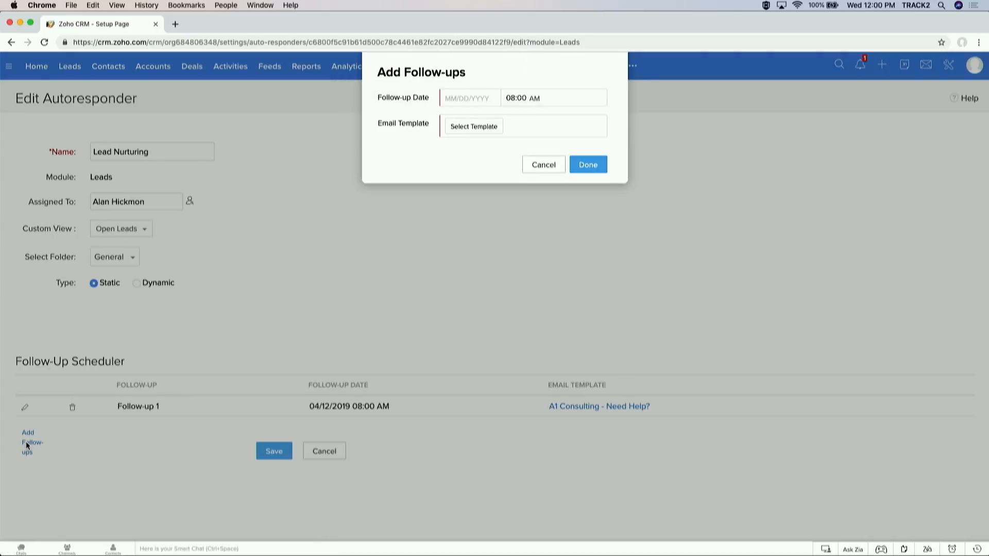
left_click(478, 101)
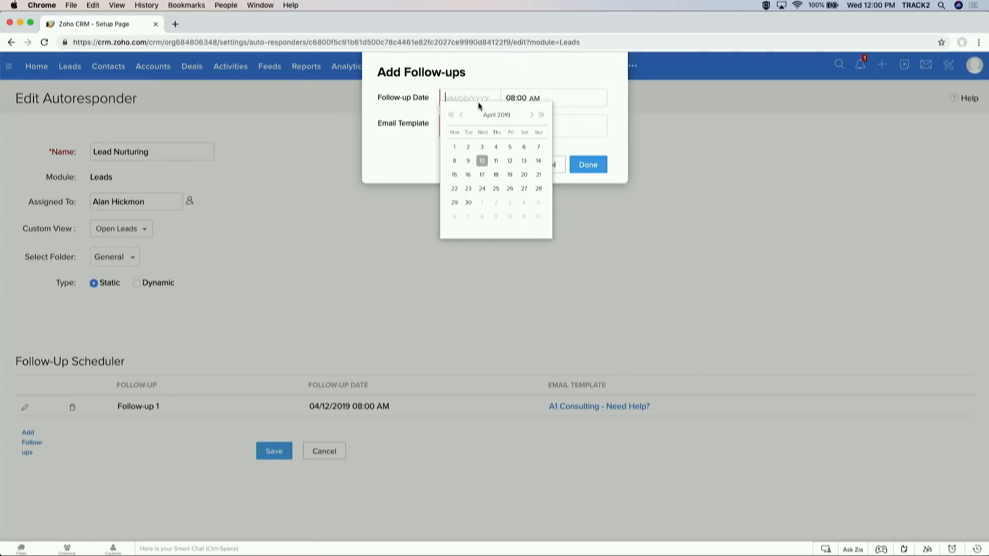
left_click(469, 174)
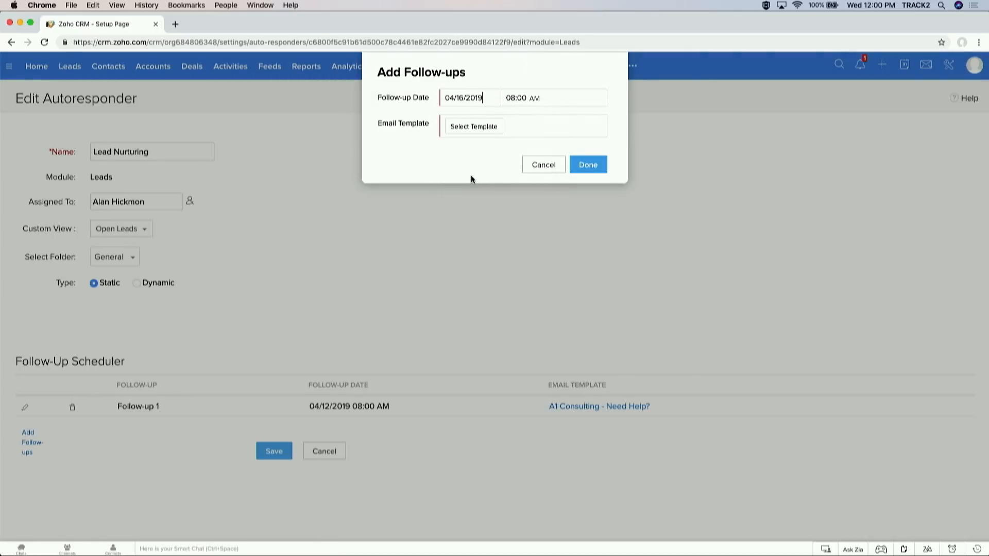
left_click(489, 129)
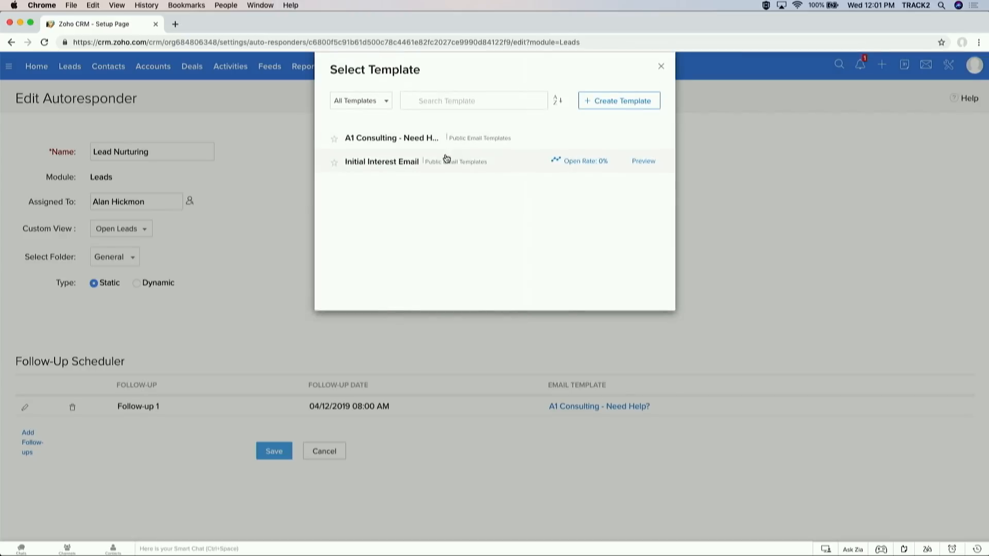
left_click(446, 159)
left_click(588, 191)
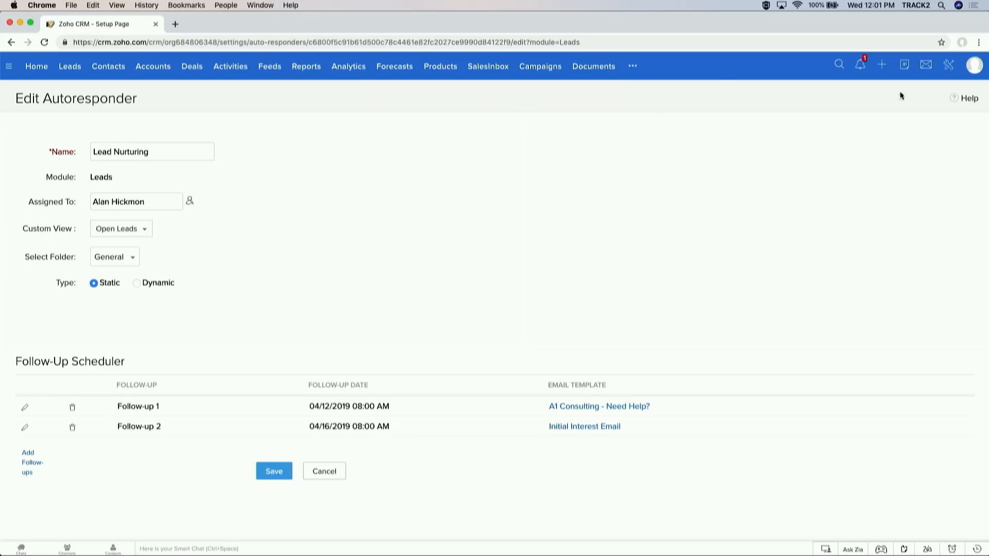
Step: Open Setup and go to Workflow Rules under Automation
left_click(953, 70)
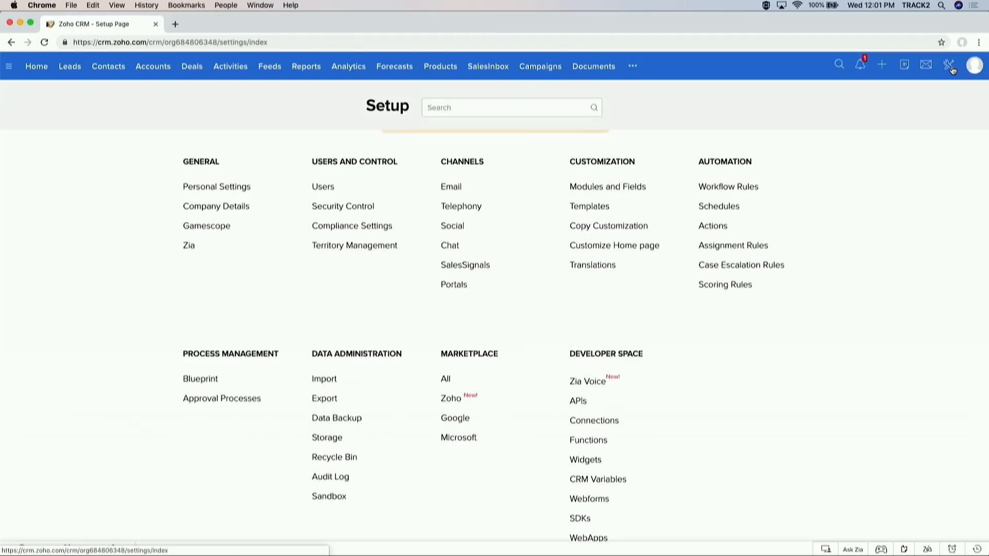
scroll(524, 287, "down", 2)
scroll(524, 286, "up", 2)
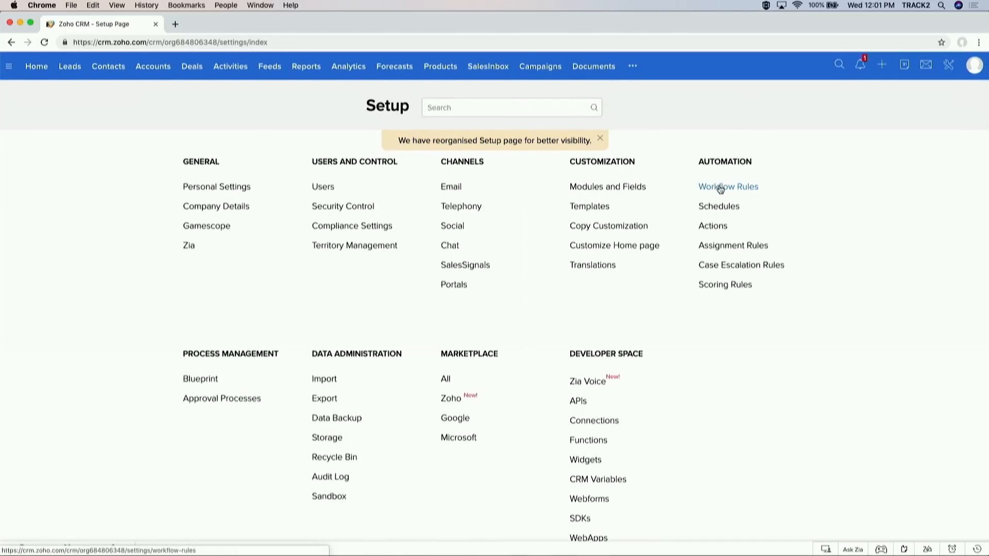
double_click(730, 163)
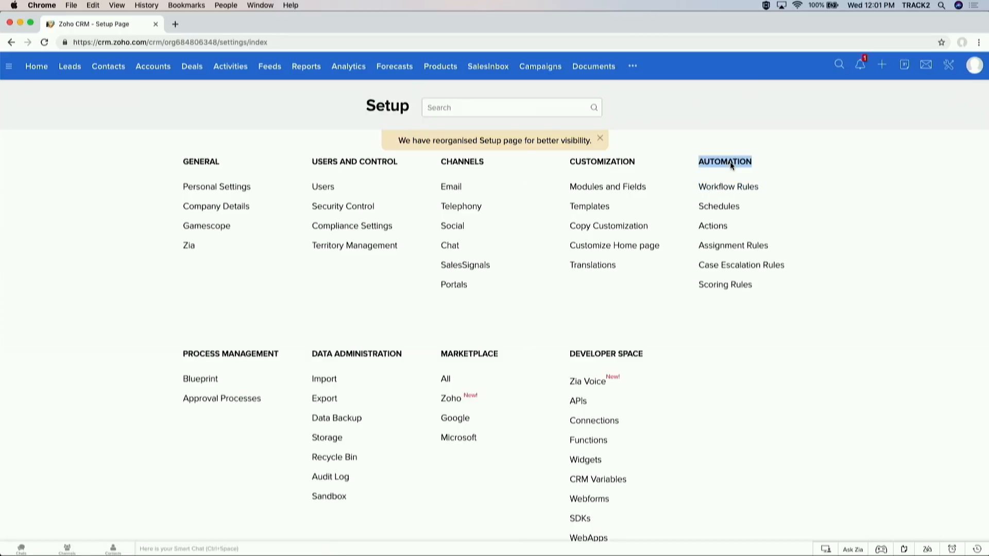
left_click(728, 188)
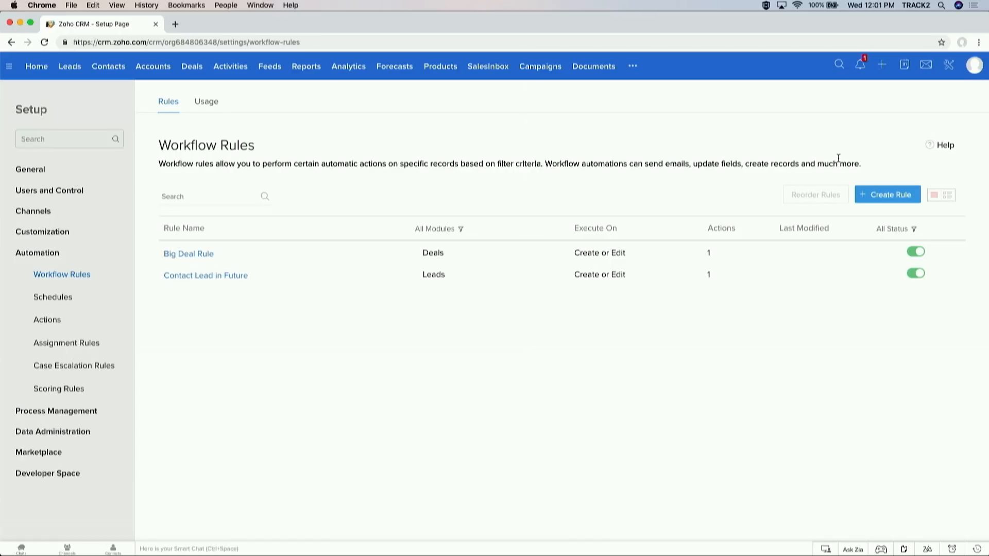
Step: Create a new workflow rule named 'Leads WF' for the Leads module
left_click(876, 194)
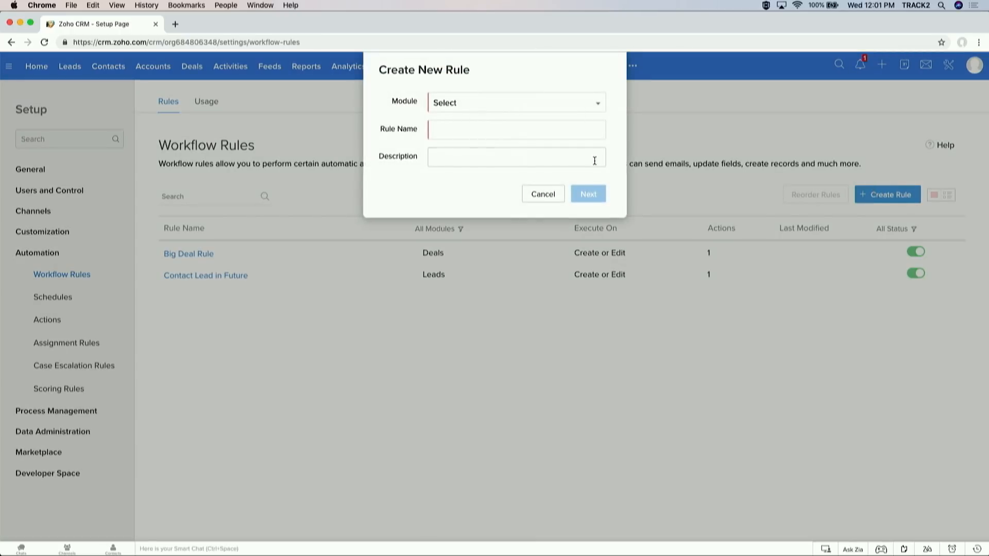
left_click(575, 106)
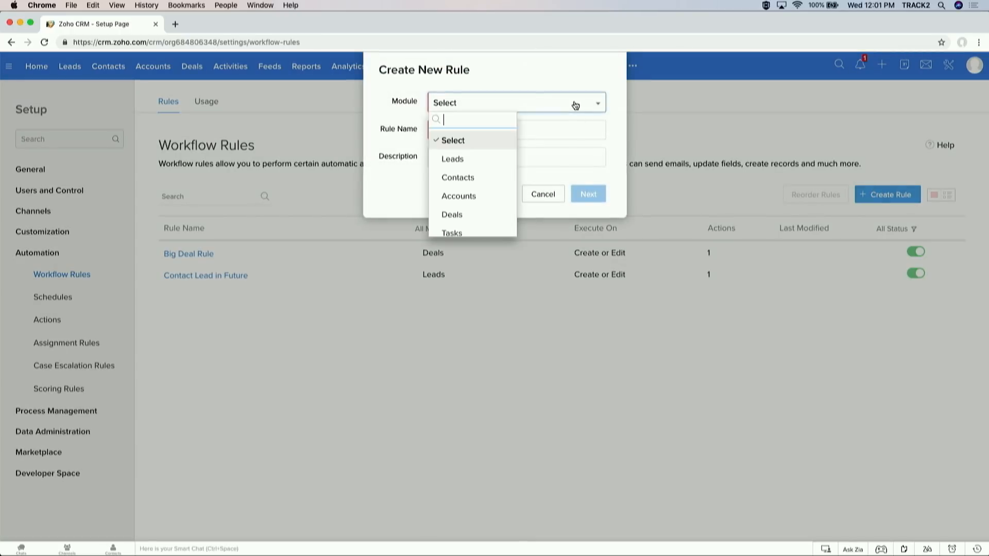
left_click(458, 159)
left_click(476, 134)
type("Leadsd")
key("BackSpace")
key("BackSpace")
key("BackSpace")
key("BackSpace")
type("ads WF")
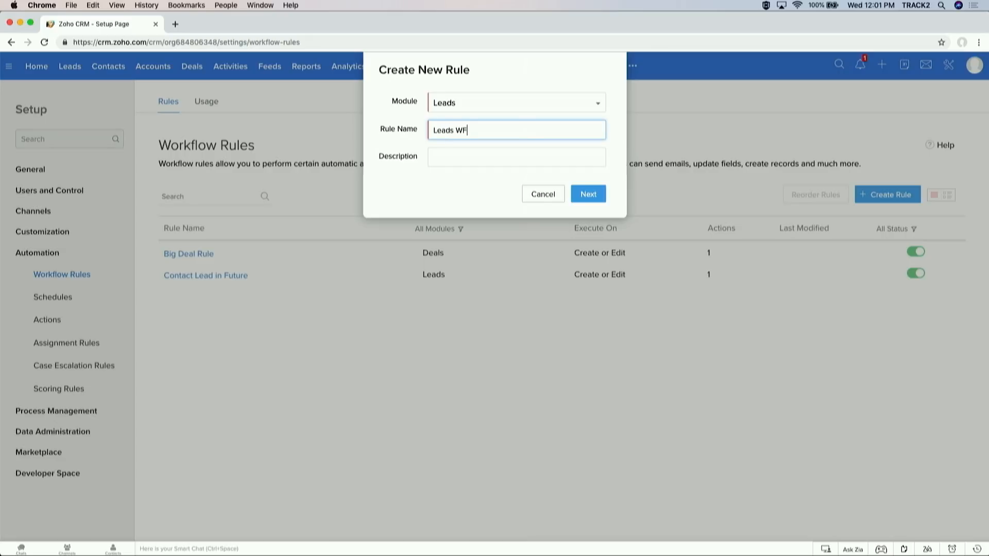
left_click(581, 194)
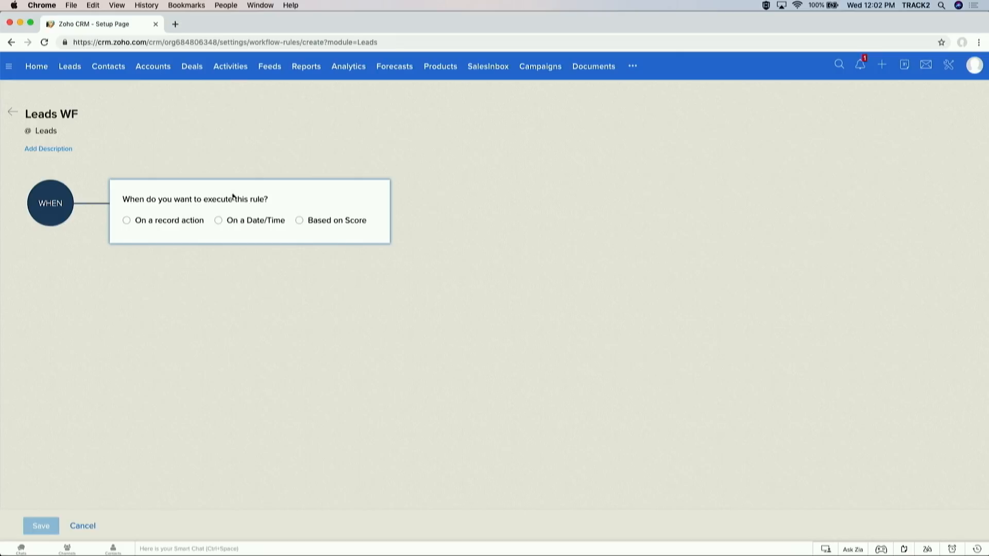
Step: Make the rule trigger on a record action when a lead is edited
left_click(301, 220)
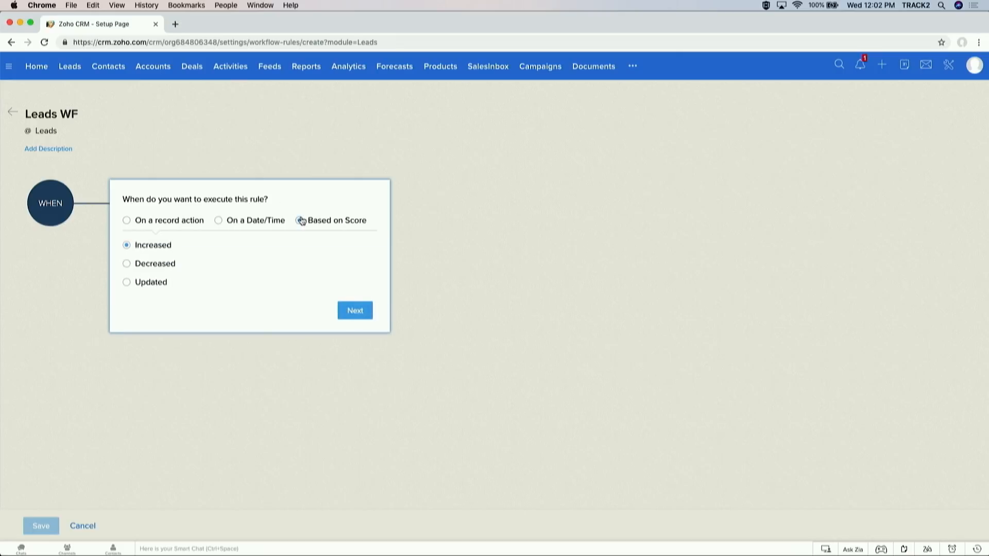
left_click(256, 227)
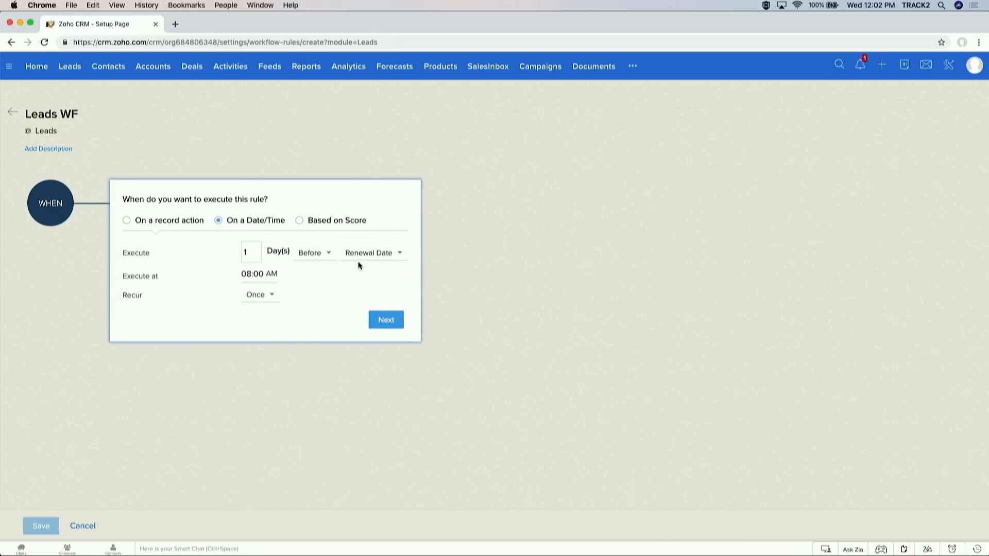
left_click(170, 221)
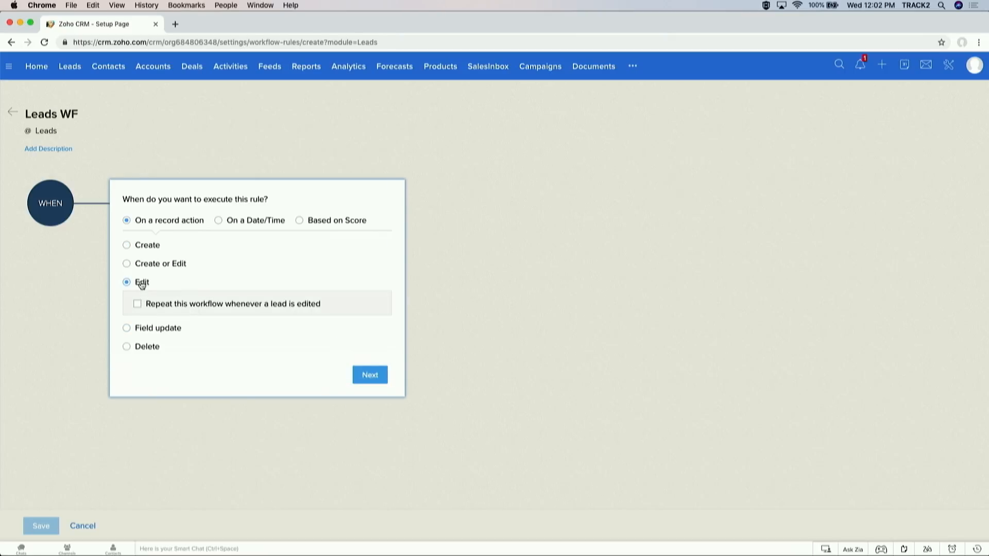
left_click(370, 375)
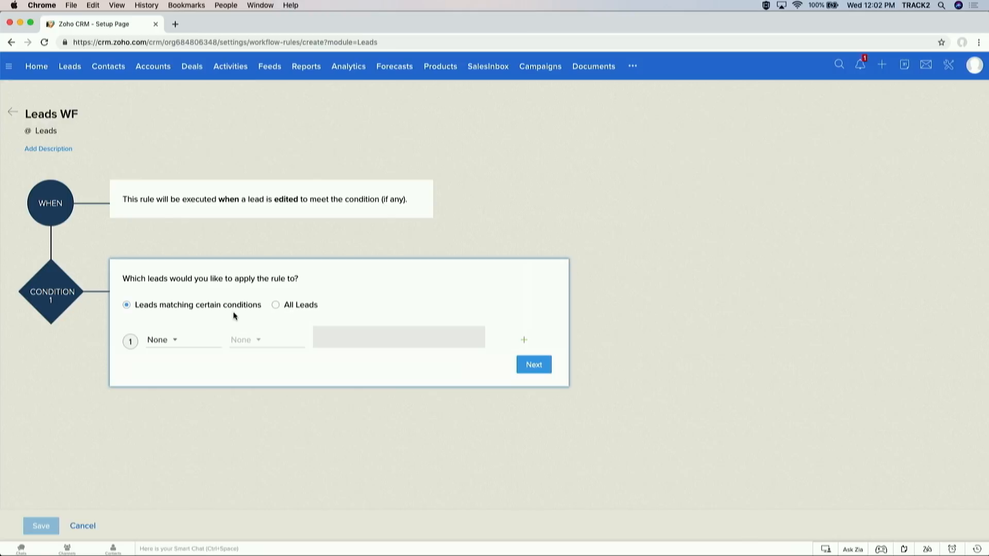
Step: Limit the rule to leads whose Lead Status is Contact in Future
left_click(288, 305)
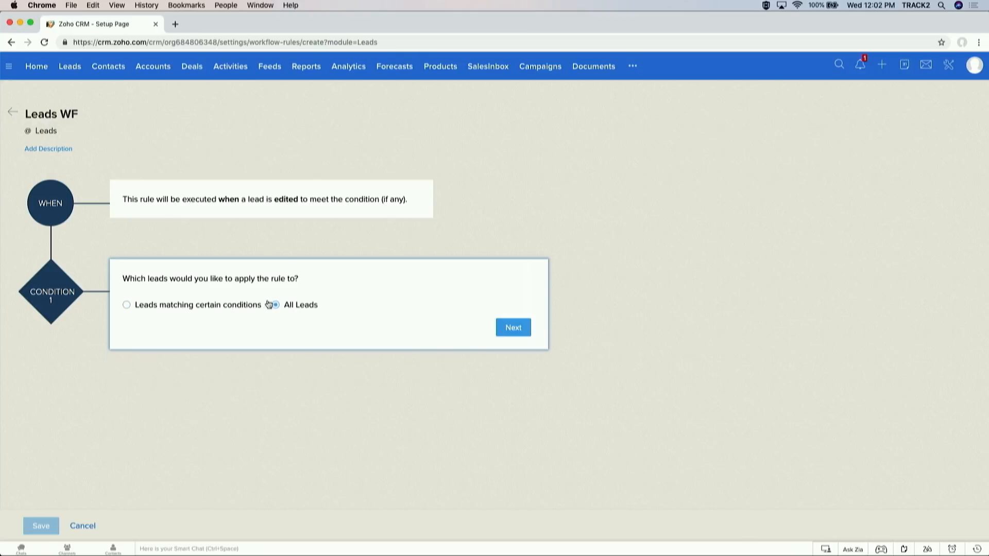
left_click(201, 308)
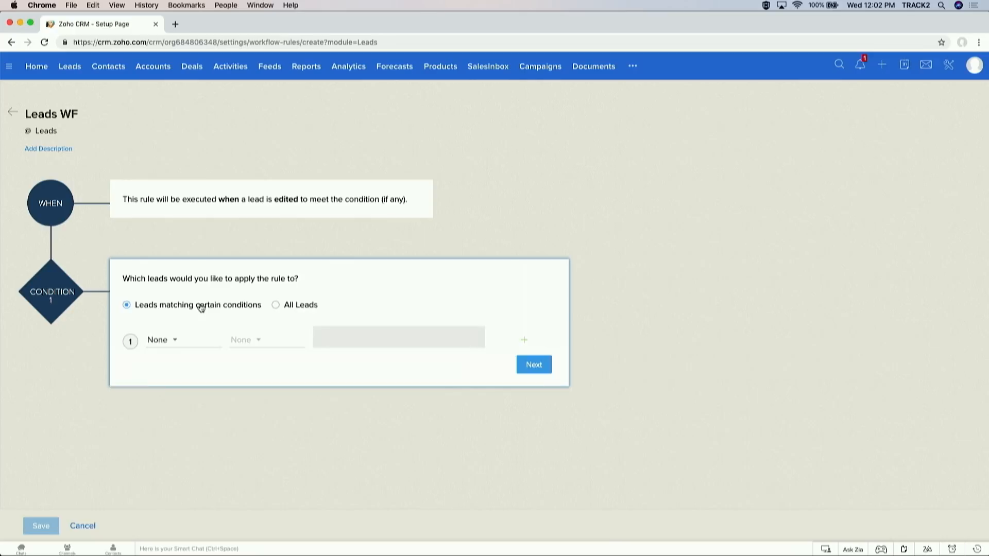
left_click(161, 341)
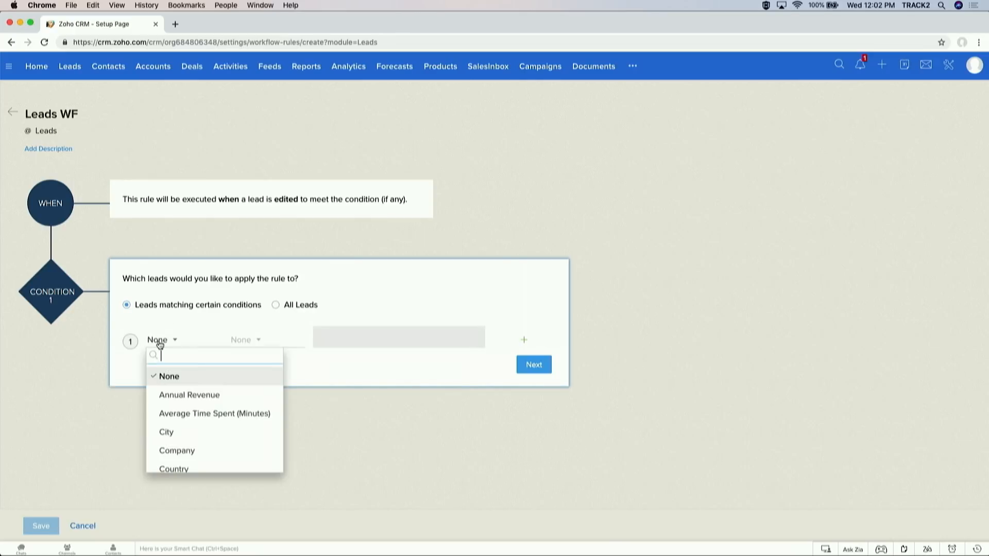
type("status")
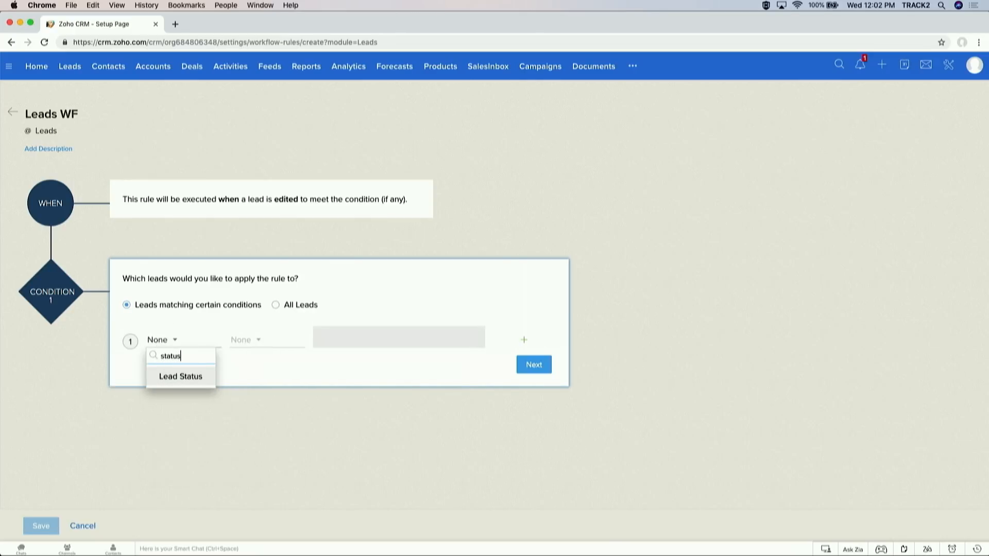
key("Return")
left_click(242, 342)
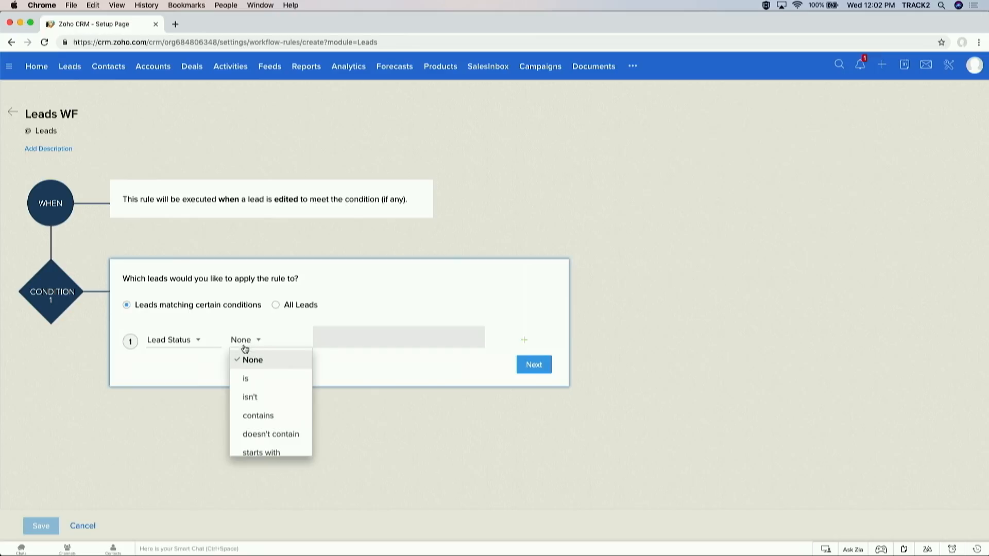
left_click(256, 381)
left_click(316, 336)
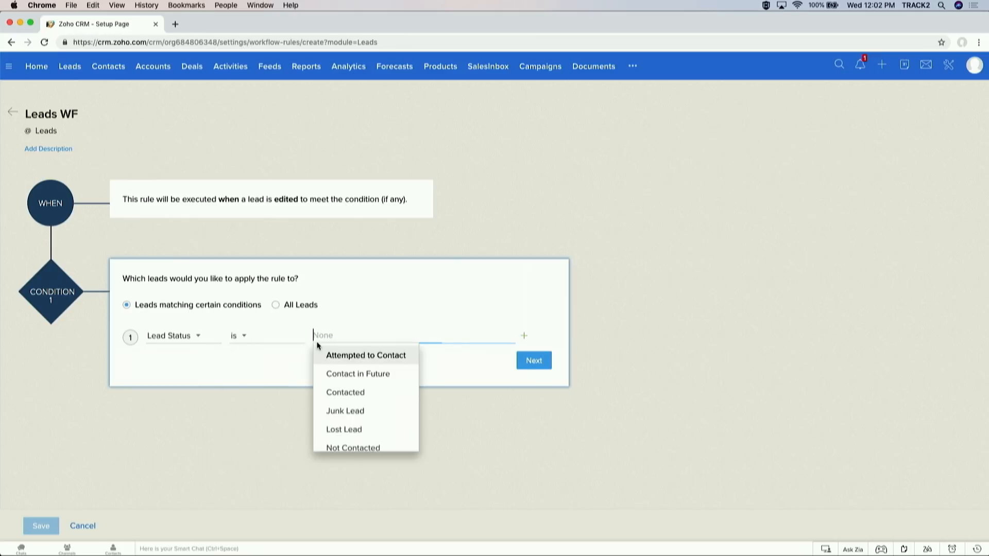
left_click(367, 374)
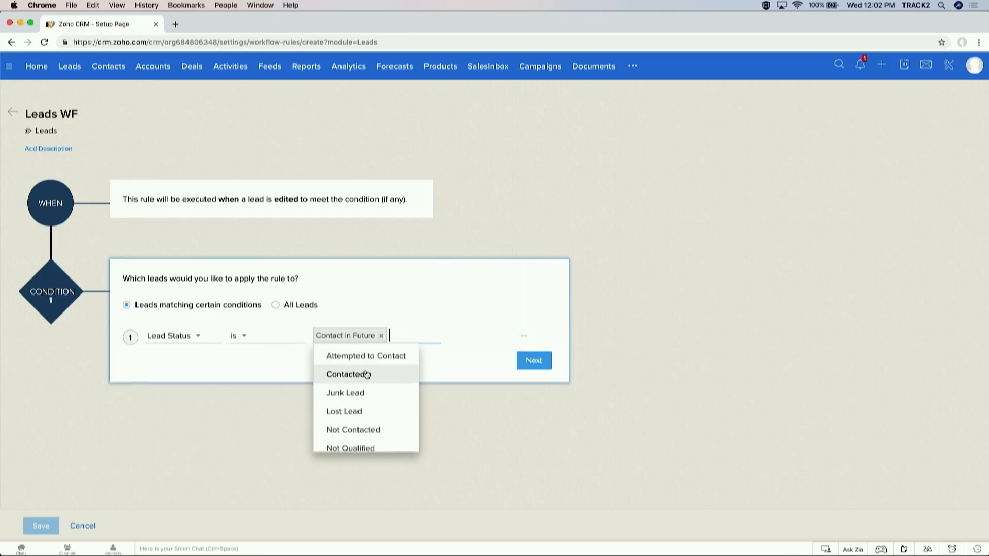
left_click(453, 366)
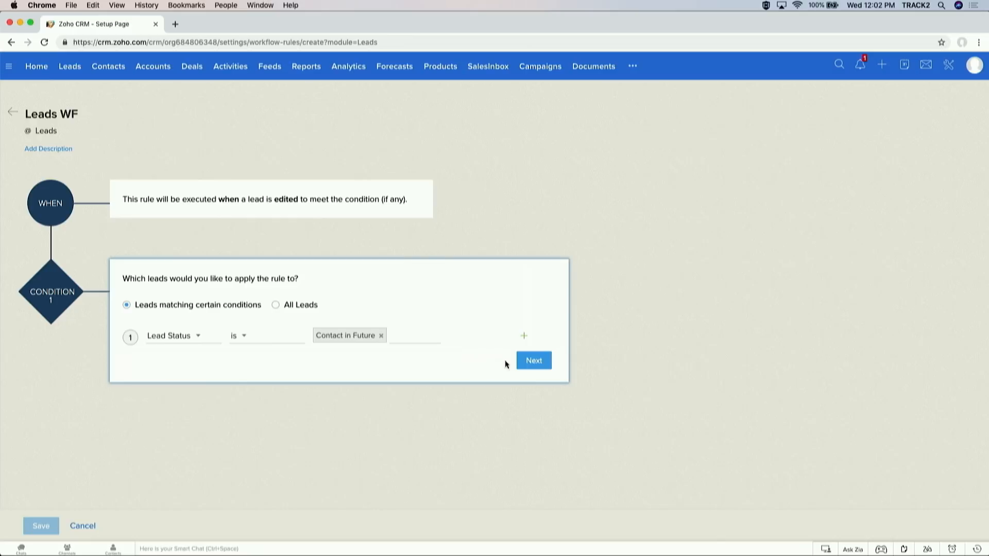
left_click(533, 361)
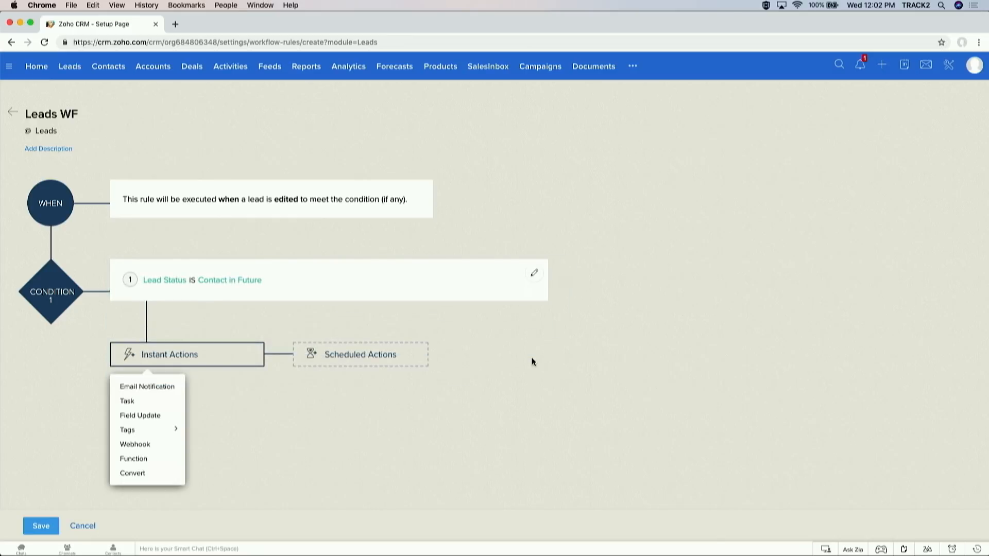
Step: Add an instant 'Email Notify' email notification to the lead owner using Initial Interest Email
left_click(162, 391)
left_click(519, 113)
type("Emsail")
key("BackSpace")
type("ail Notify")
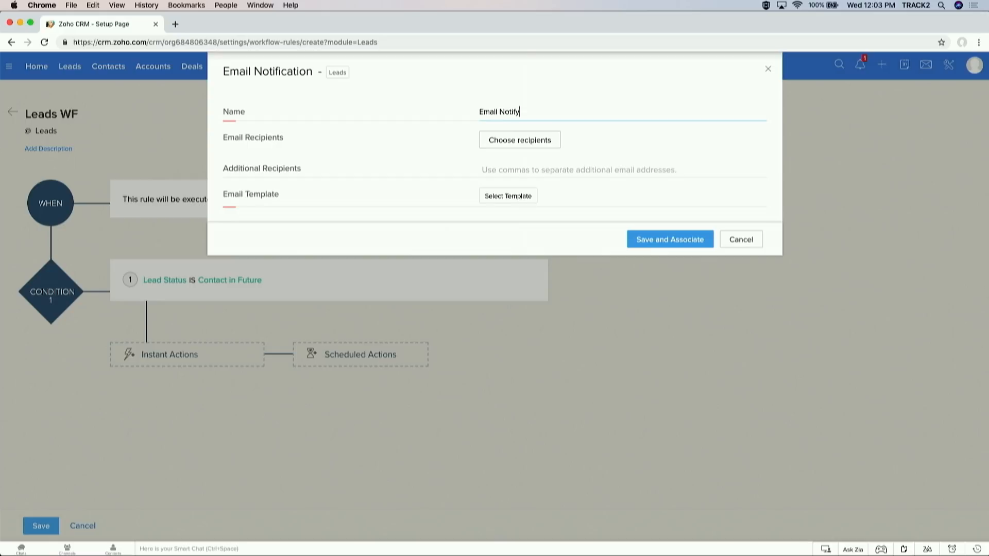
left_click(523, 139)
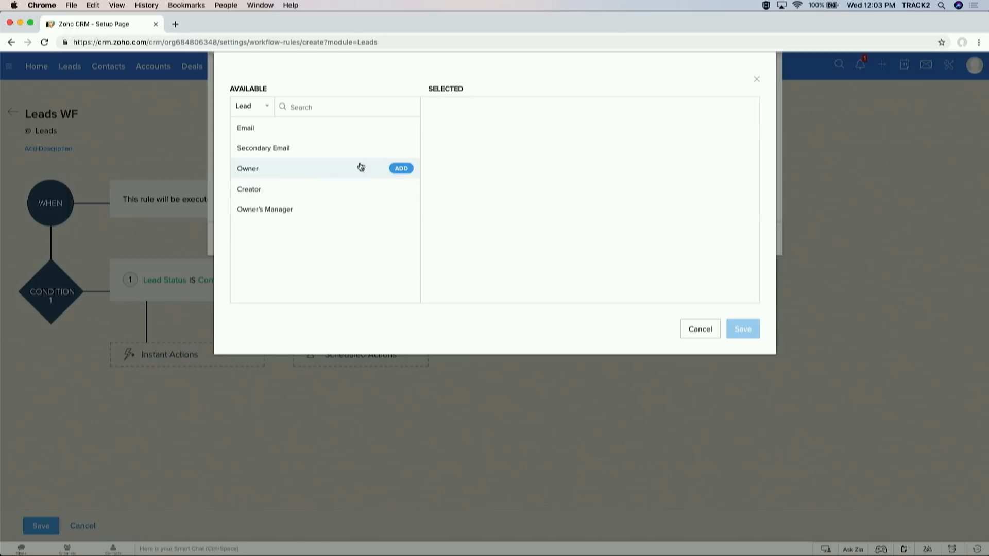
left_click(400, 167)
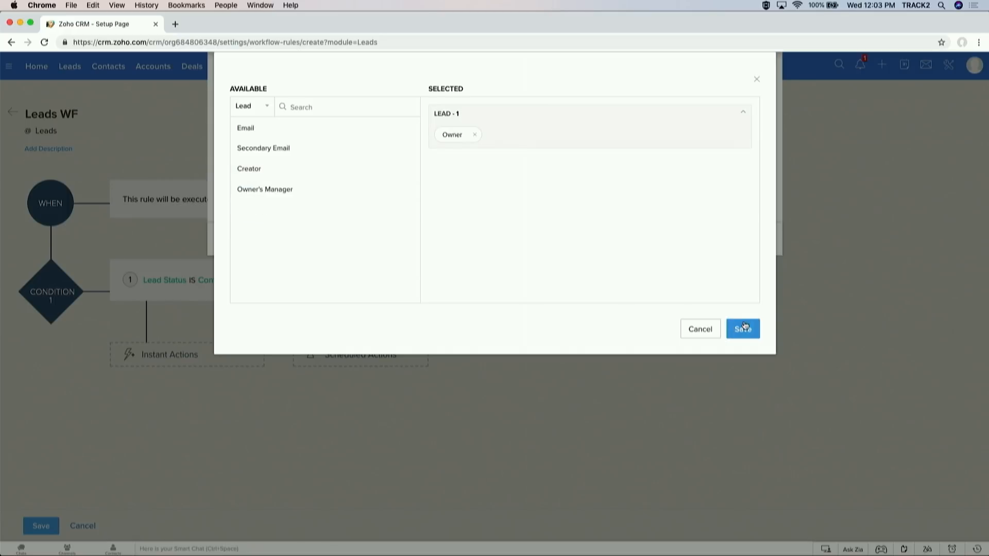
left_click(747, 329)
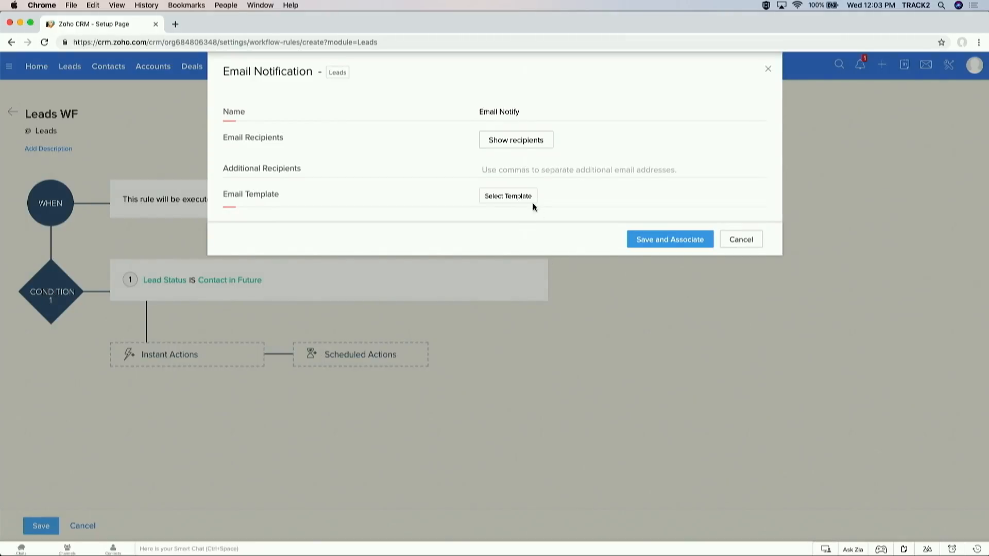
left_click(524, 197)
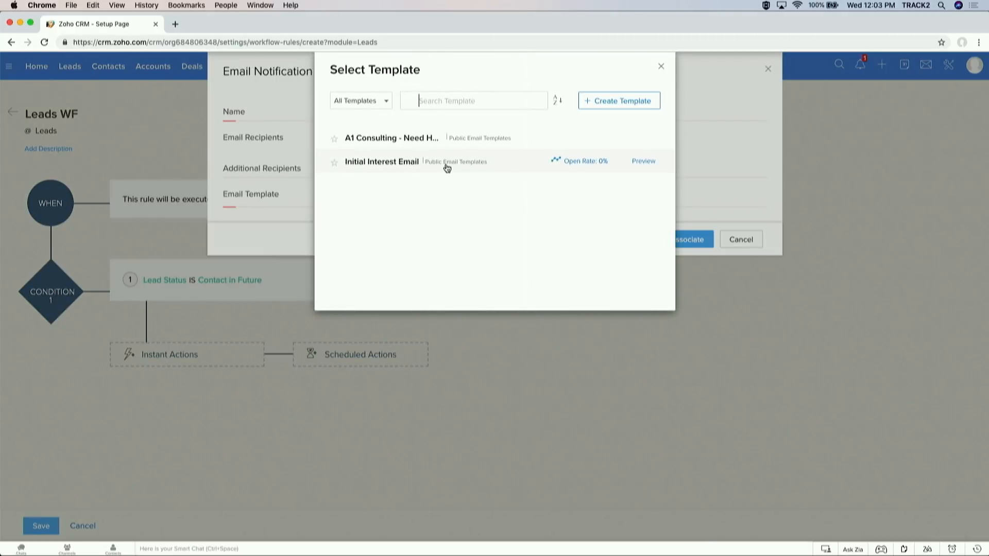
left_click(445, 164)
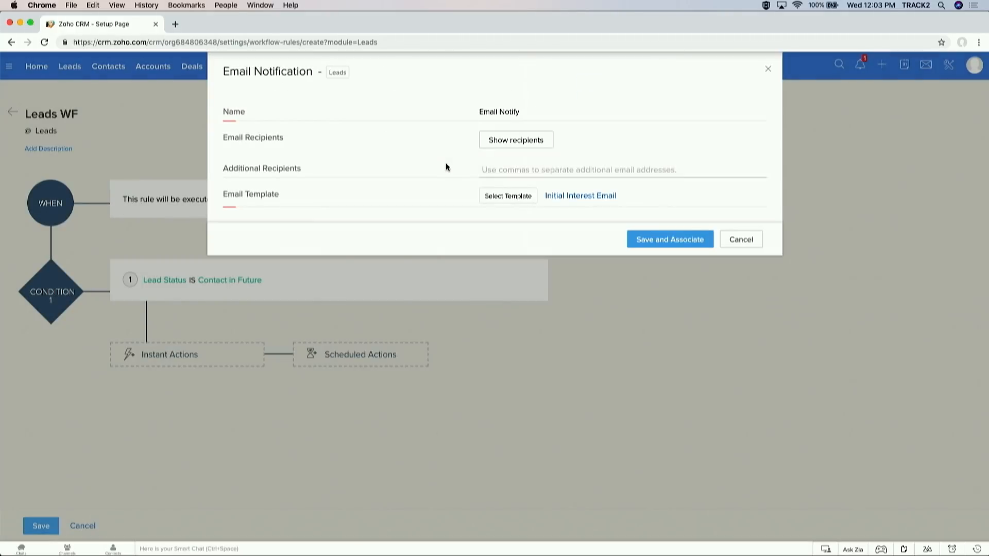
left_click(648, 240)
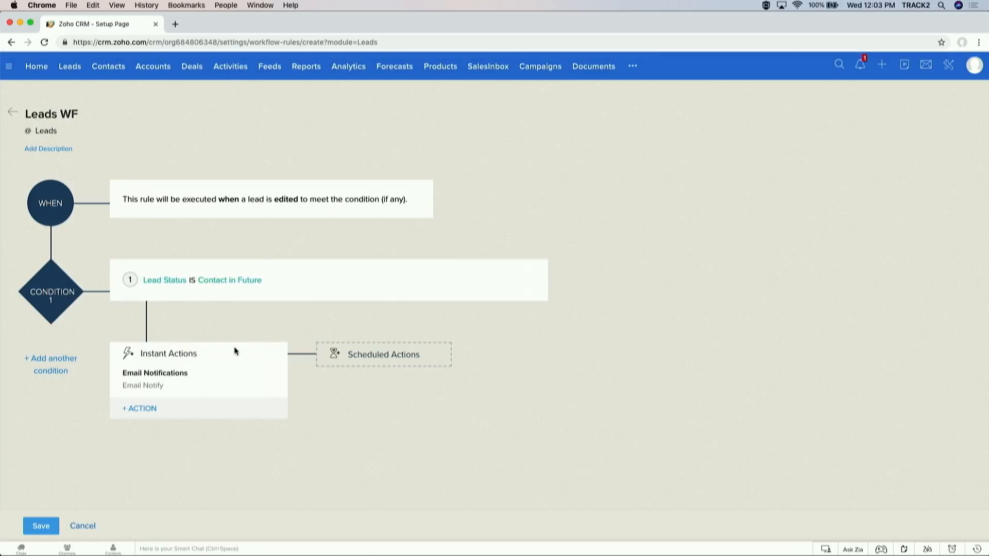
Step: Begin adding a new task action to the rule, then abandon the task assignment
left_click(140, 409)
left_click(144, 448)
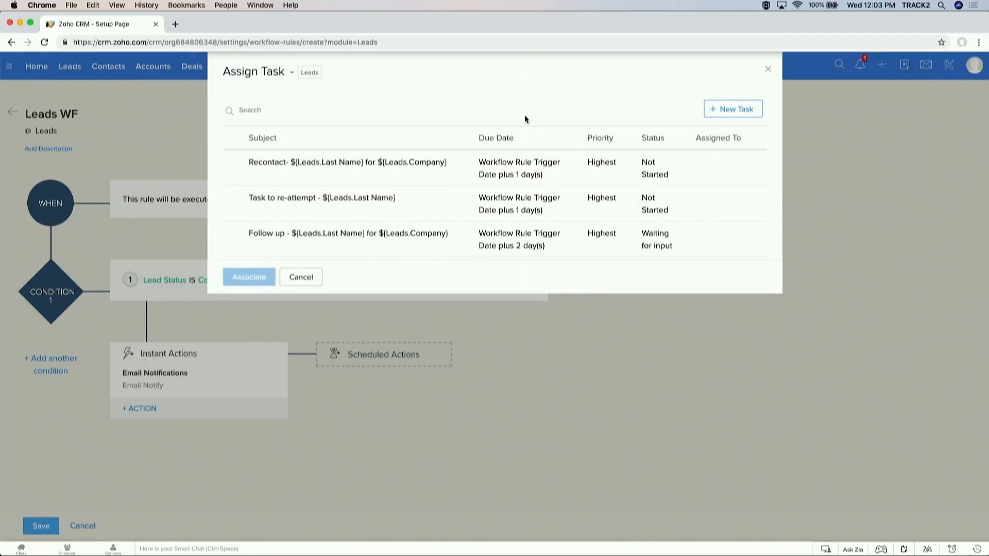
left_click(725, 111)
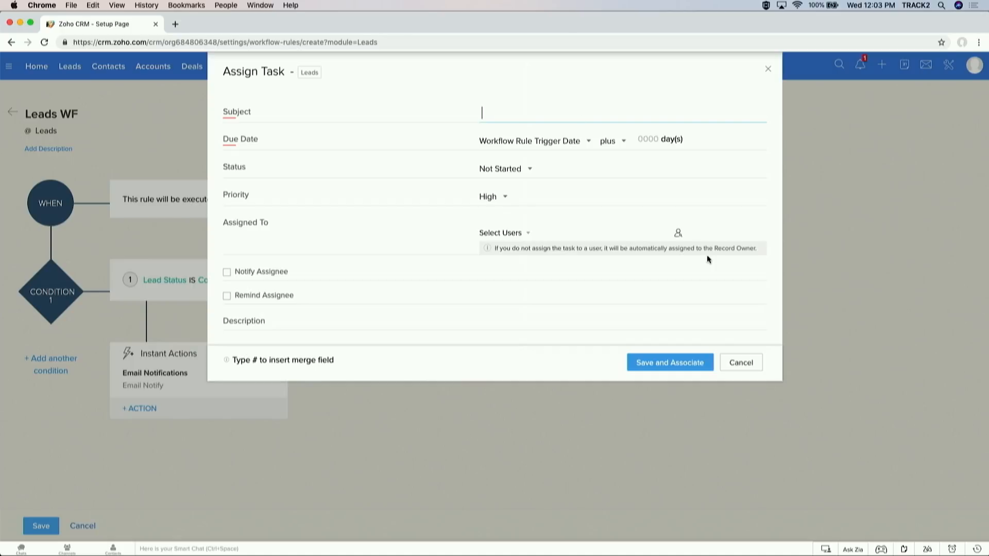
left_click(741, 364)
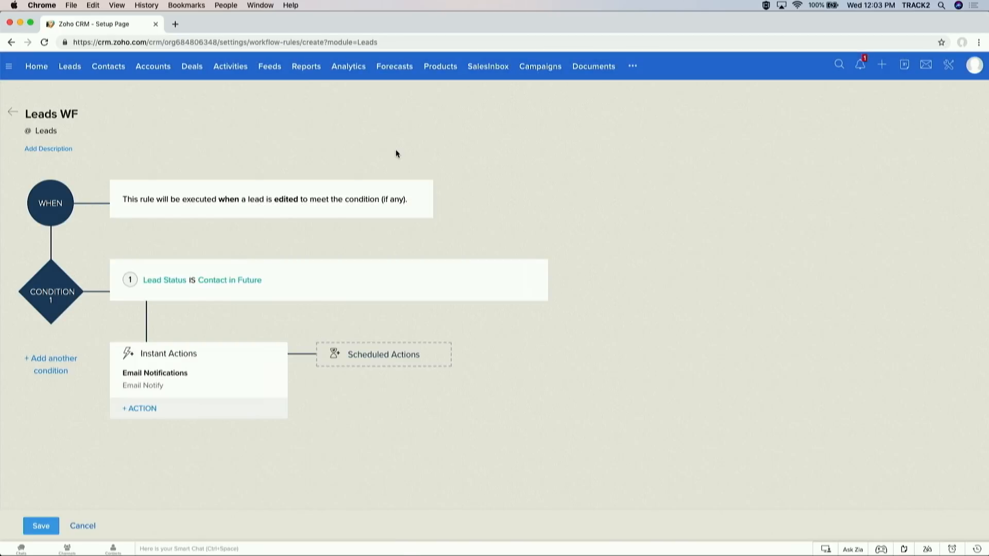
Step: Open Scheduled Actions and measure the delay after the trigger date in Day(s)
left_click(386, 356)
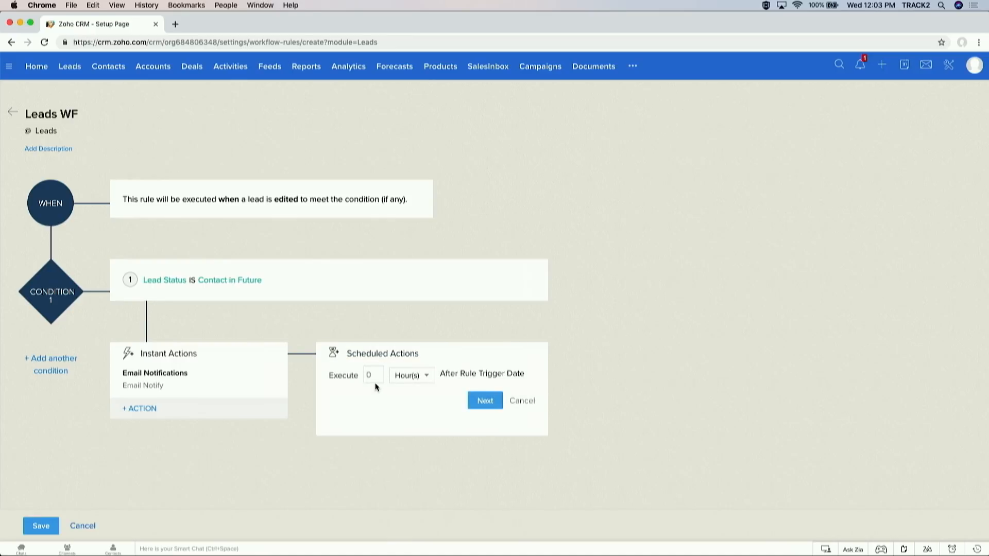
left_click(423, 376)
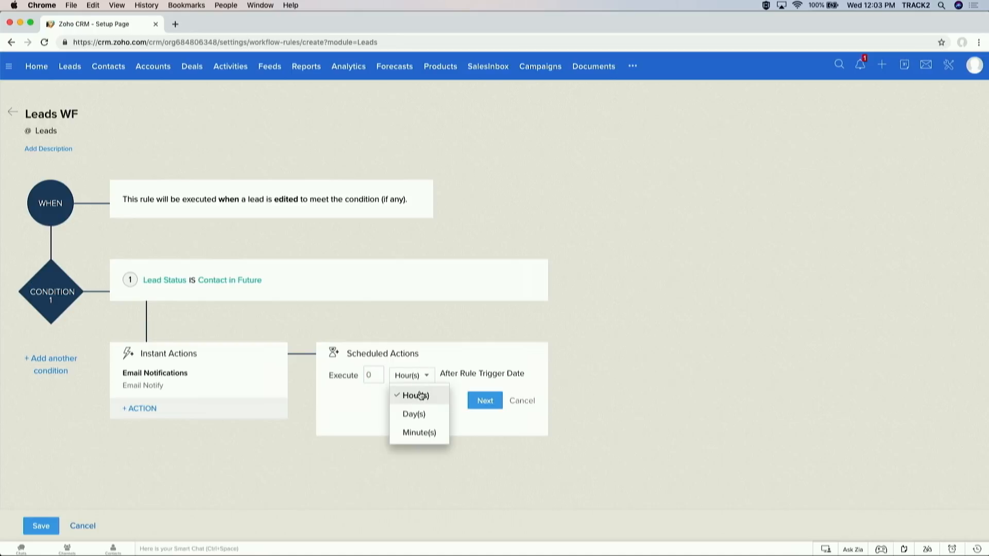
left_click(422, 411)
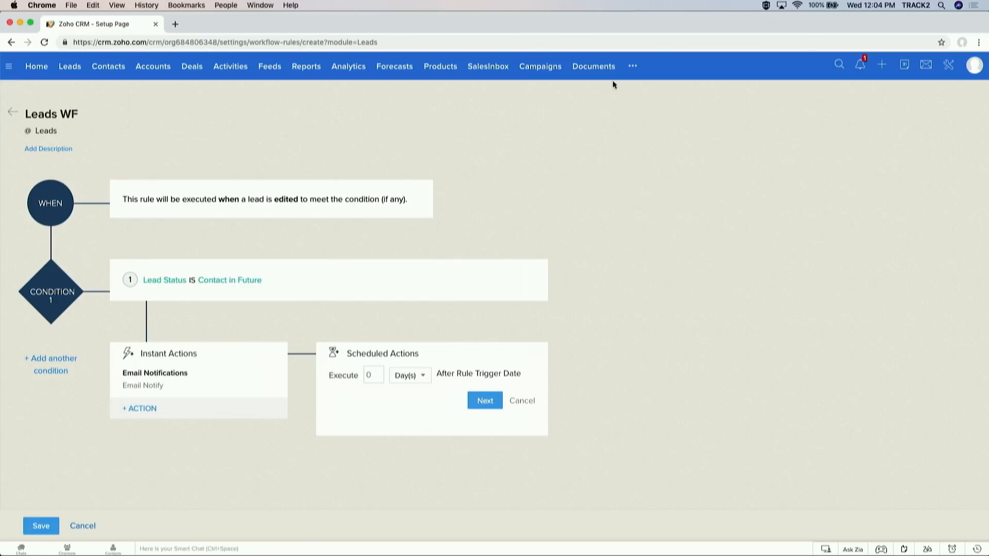
Step: Open the Campaigns module to see the four existing campaigns, including Trade Show 2019
left_click(549, 65)
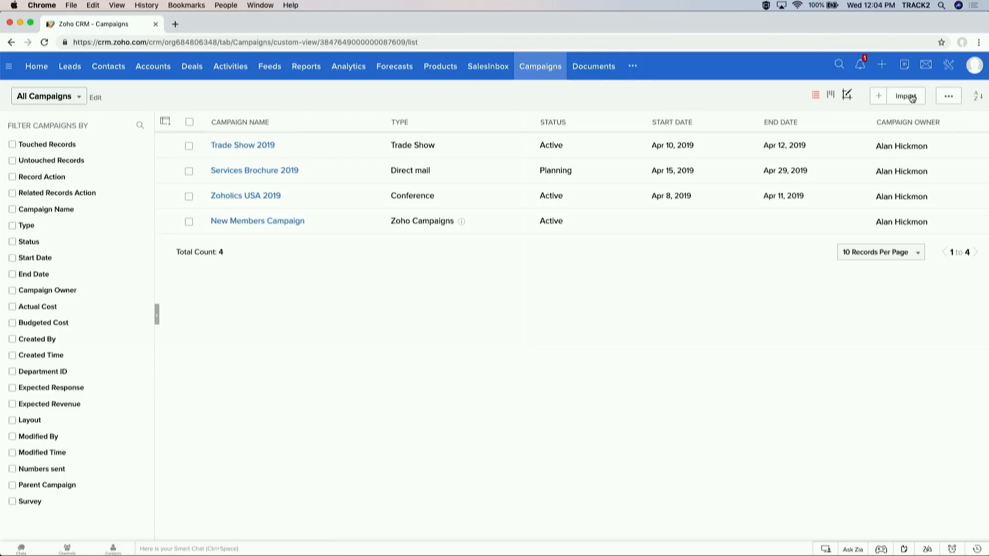
Step: Start a new offline campaign named 'Direct Mail 2019'
left_click(878, 96)
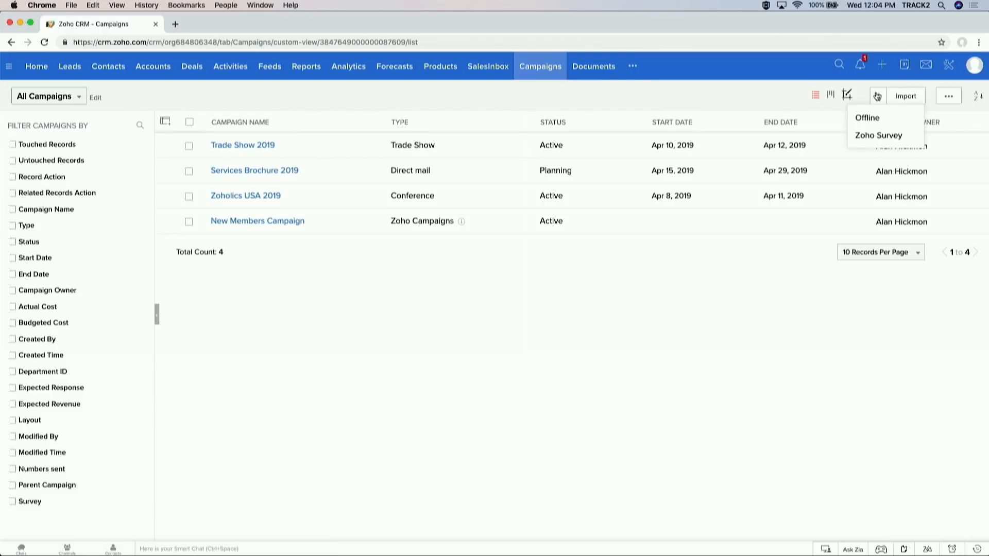
left_click(874, 114)
left_click(296, 199)
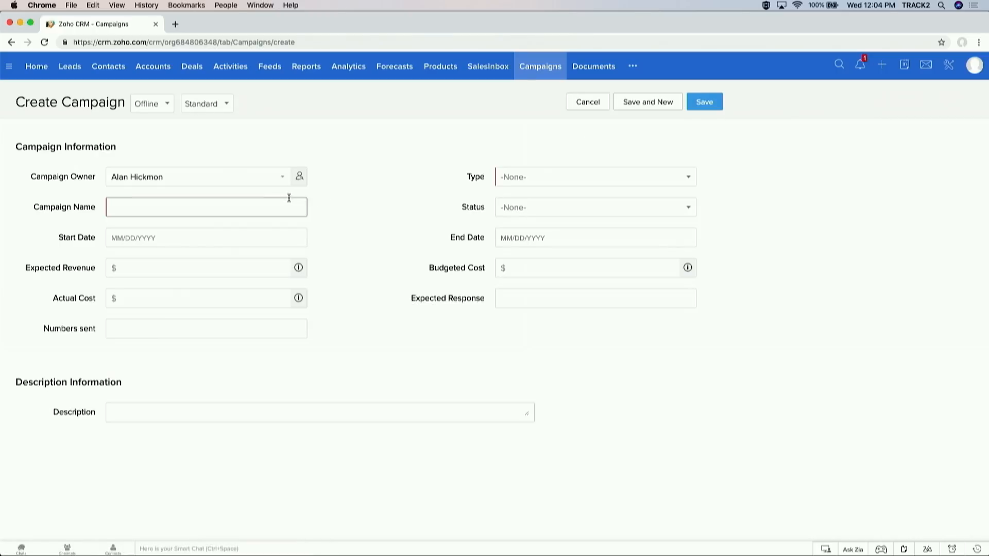
type("Direct Mail 2019")
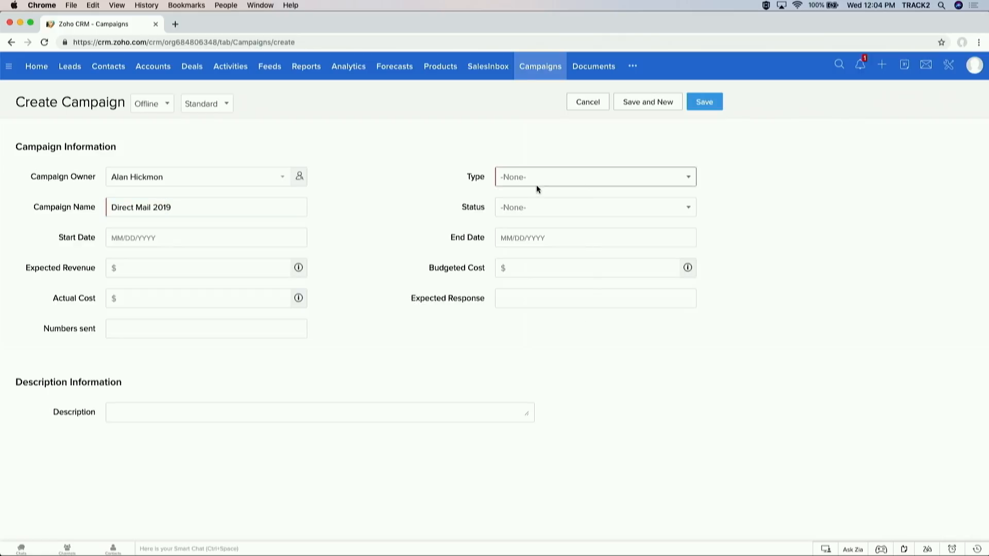
Step: Set the campaign type to Direct mail and status to Planning, then save it
left_click(537, 181)
scroll(536, 244, "down", 1)
scroll(537, 244, "down", 3)
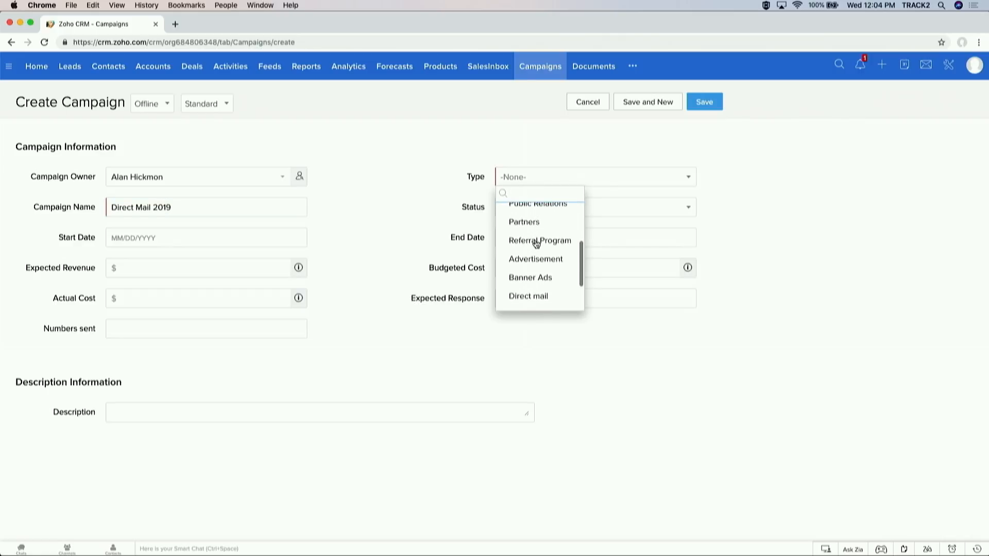
scroll(537, 245, "up", 3)
scroll(536, 244, "down", 3)
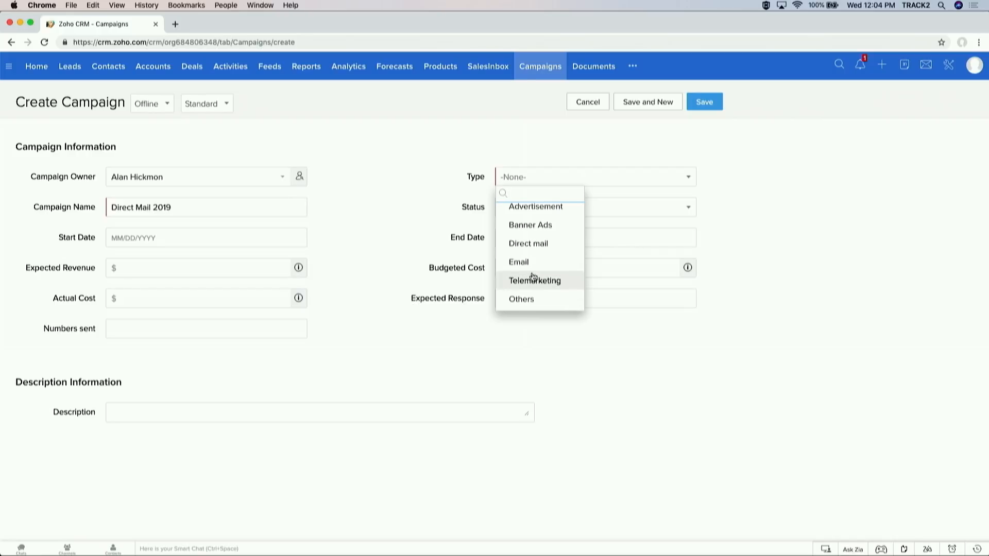
left_click(547, 249)
left_click(552, 216)
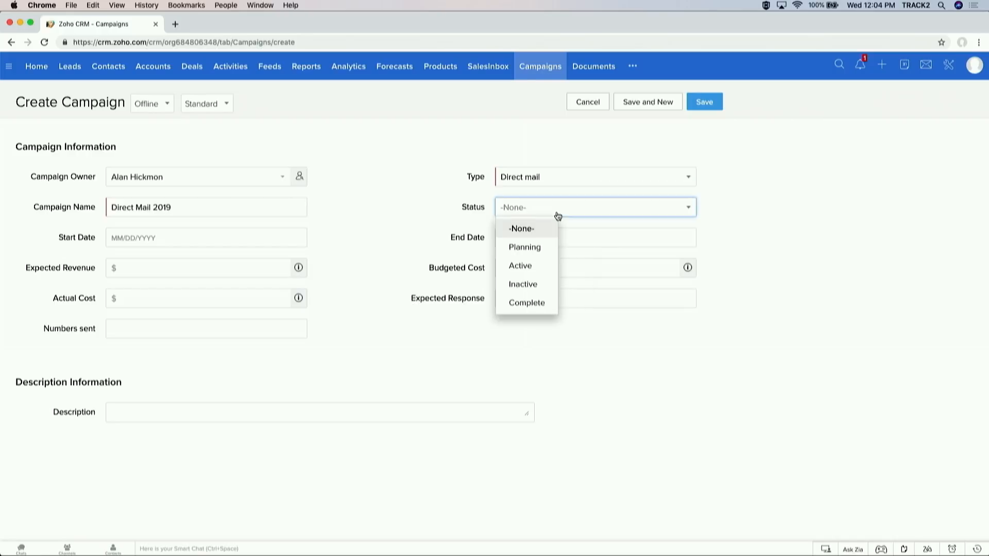
left_click(529, 247)
left_click(231, 266)
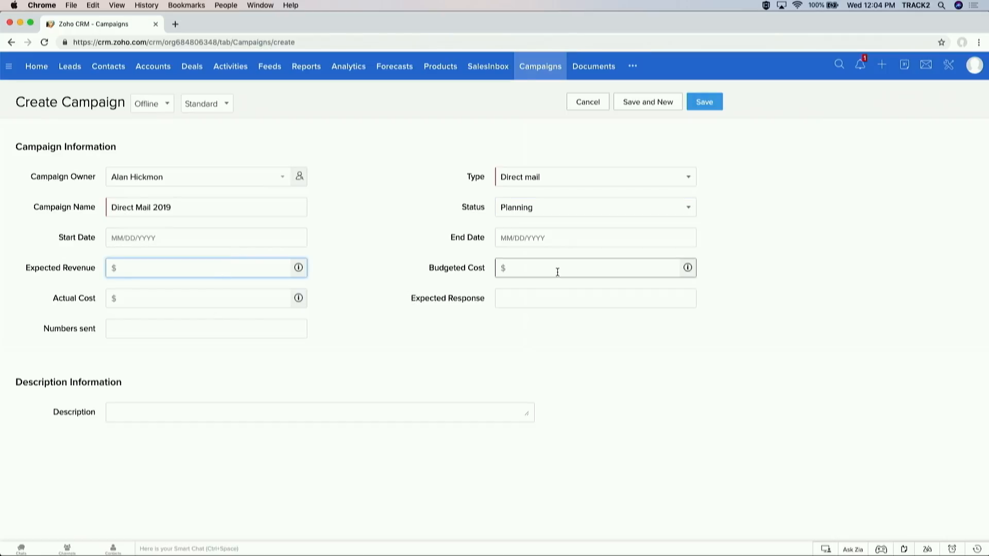
left_click(712, 103)
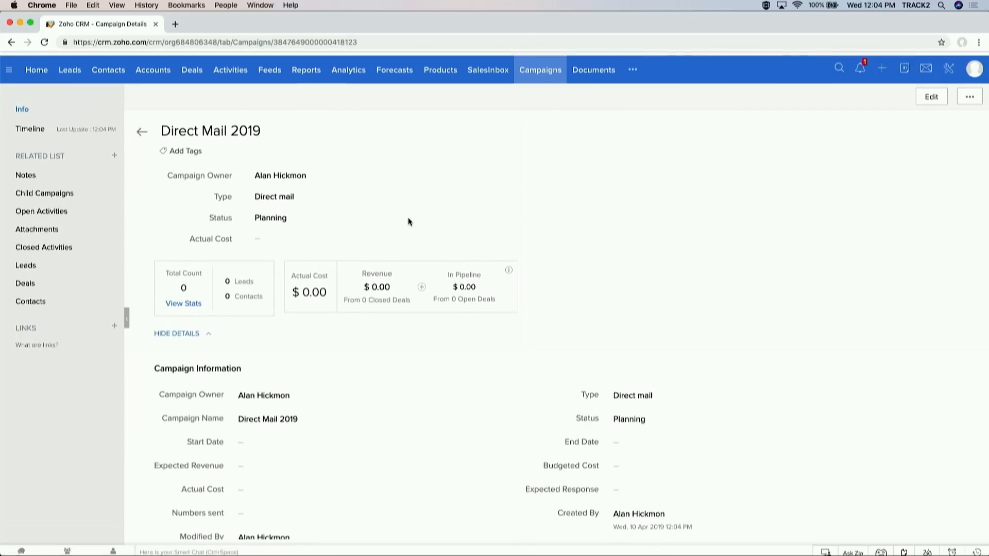
Step: Open the Add Leads picker from the campaign's Leads related list
scroll(409, 222, "down", 3)
scroll(409, 222, "down", 10)
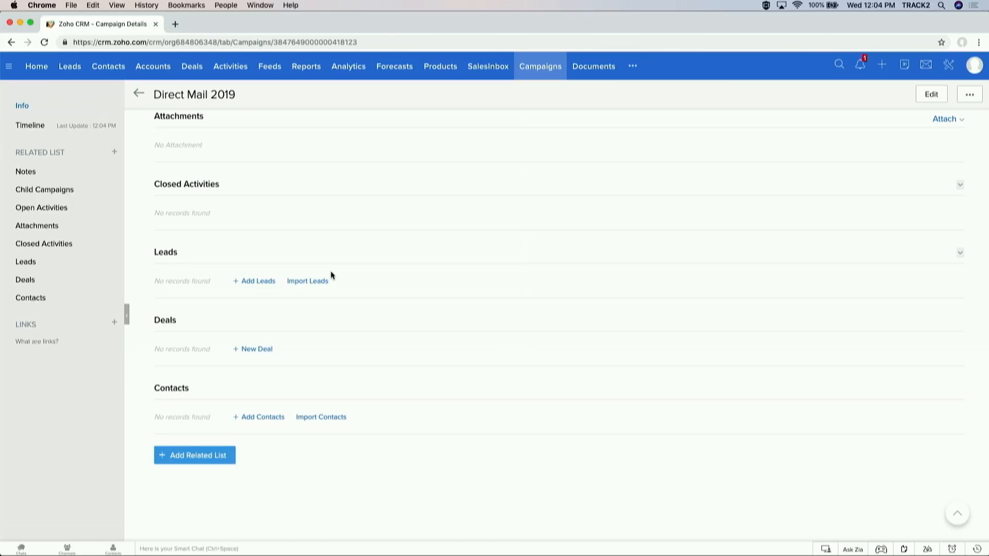
left_click(274, 282)
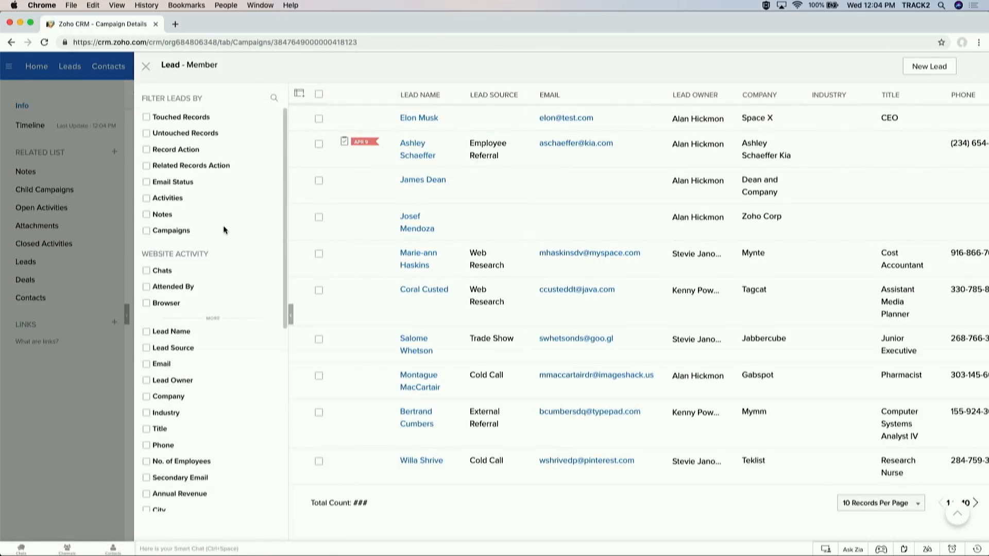
scroll(223, 229, "down", 6)
scroll(222, 230, "up", 5)
scroll(224, 230, "down", 6)
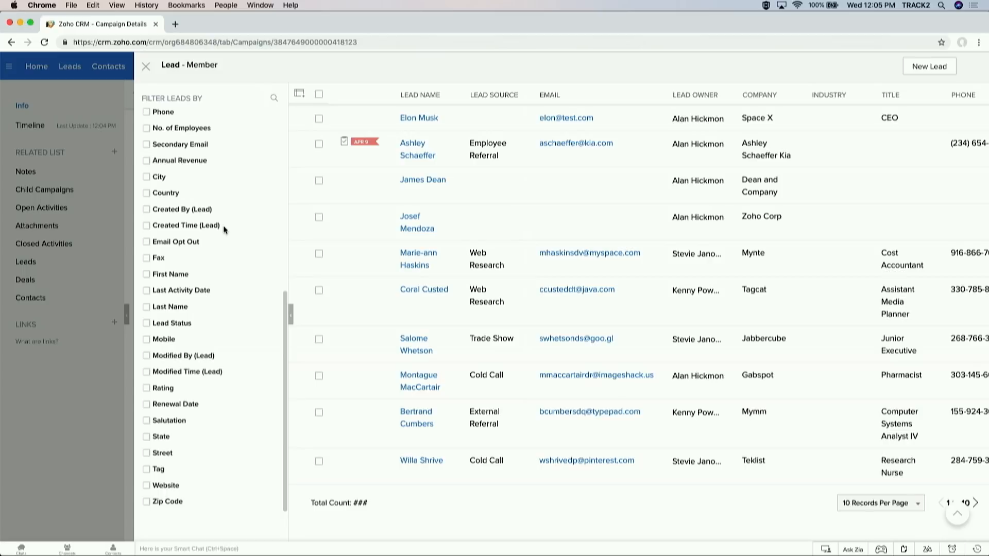
Step: Filter leads to City is Portland and add both to the campaign with status Planned
left_click(273, 98)
type("city")
left_click(146, 117)
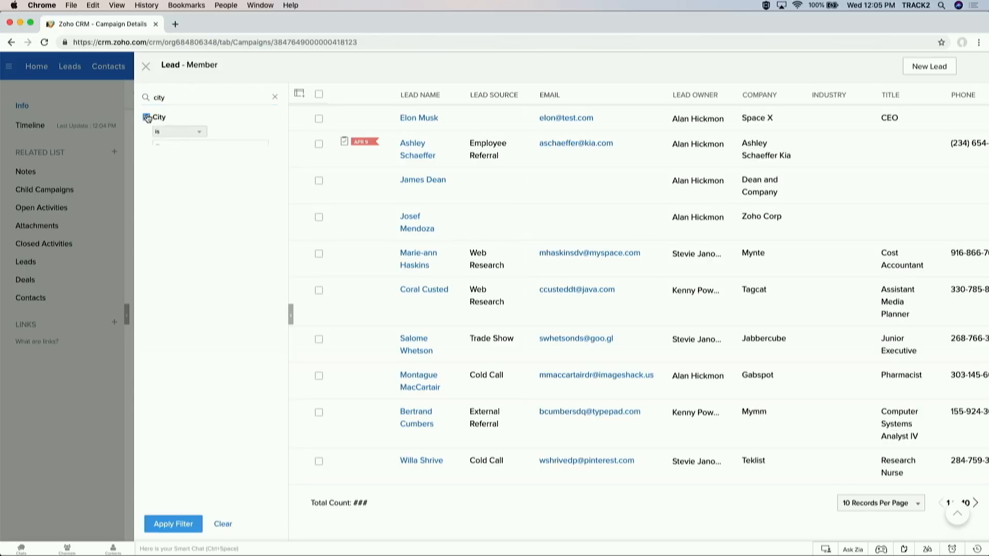
type("Portland")
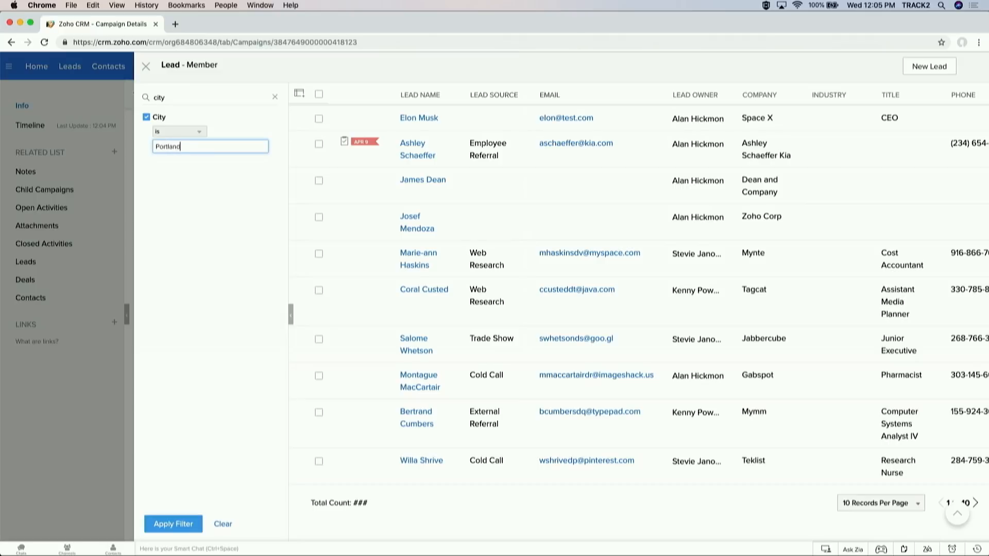
left_click(161, 524)
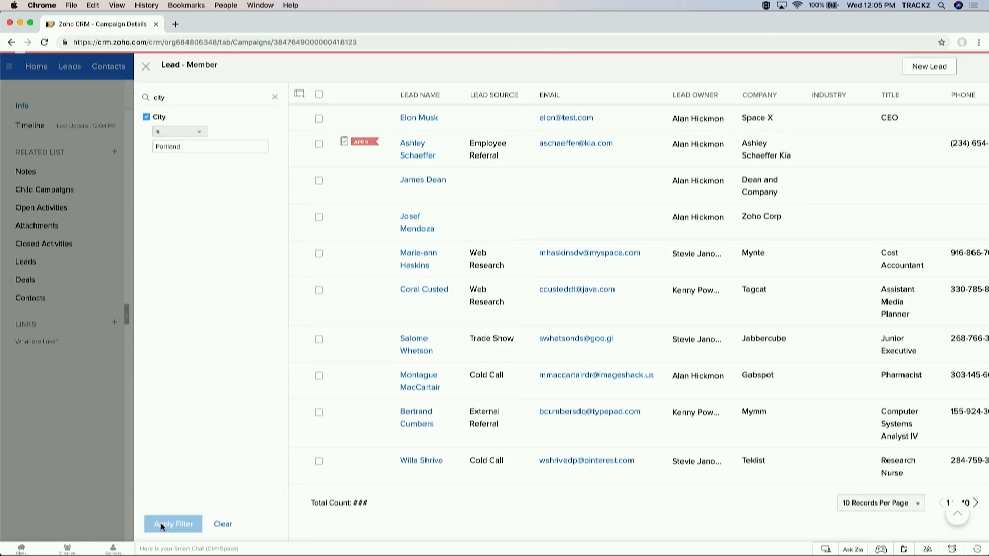
left_click(320, 95)
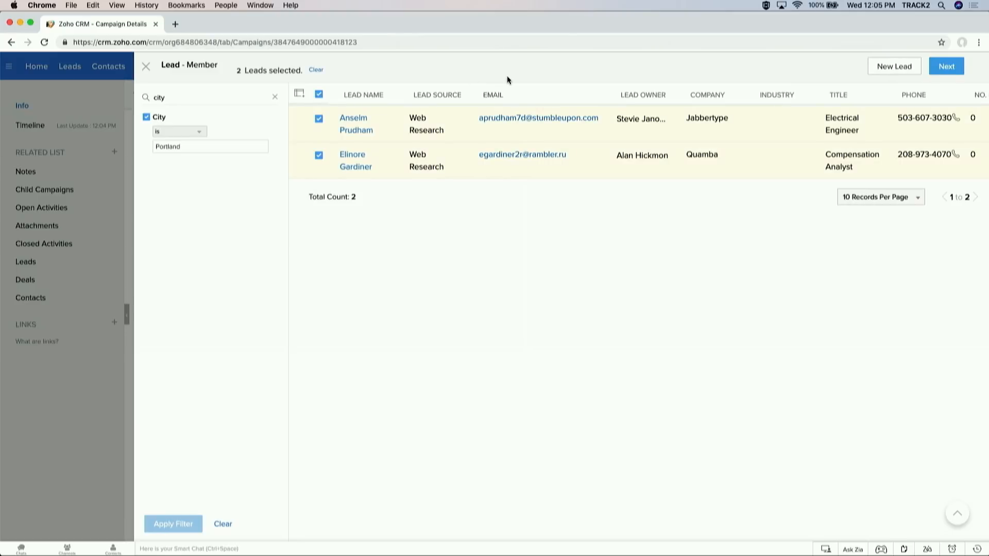
left_click(945, 70)
left_click(631, 133)
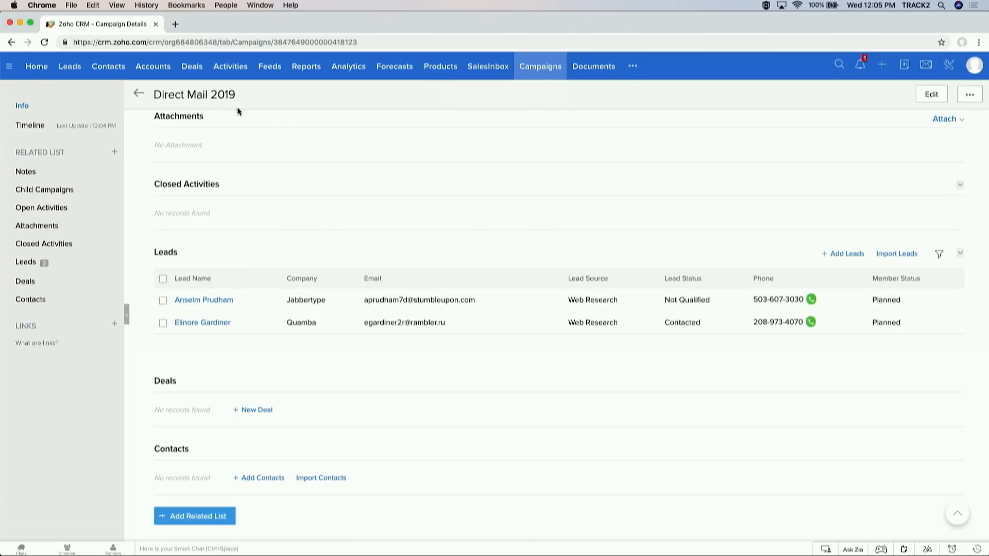
Step: Filter the Leads list by the Direct Mail 2019 campaign and select both leads for a bulk action
left_click(76, 71)
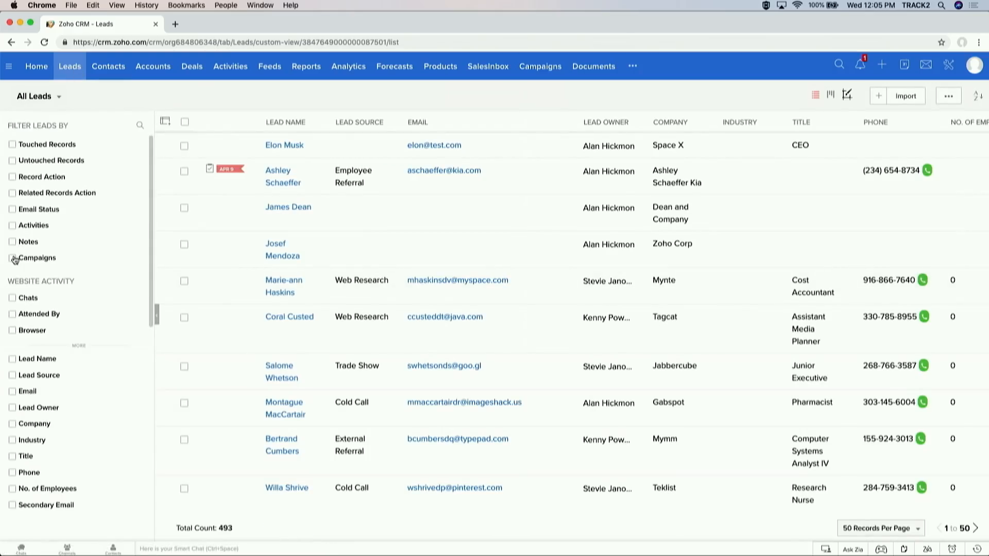
left_click(14, 258)
left_click(46, 301)
type("dir")
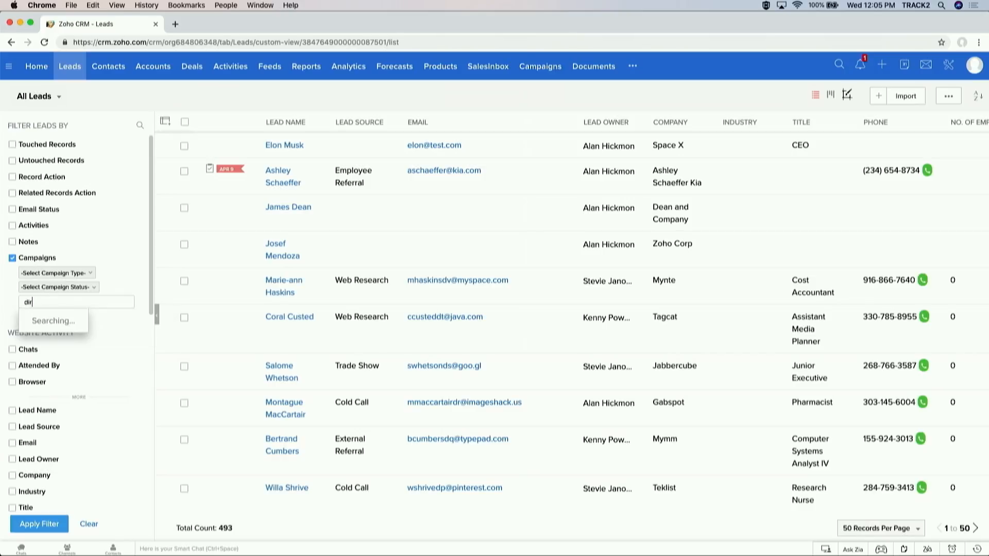
type("e")
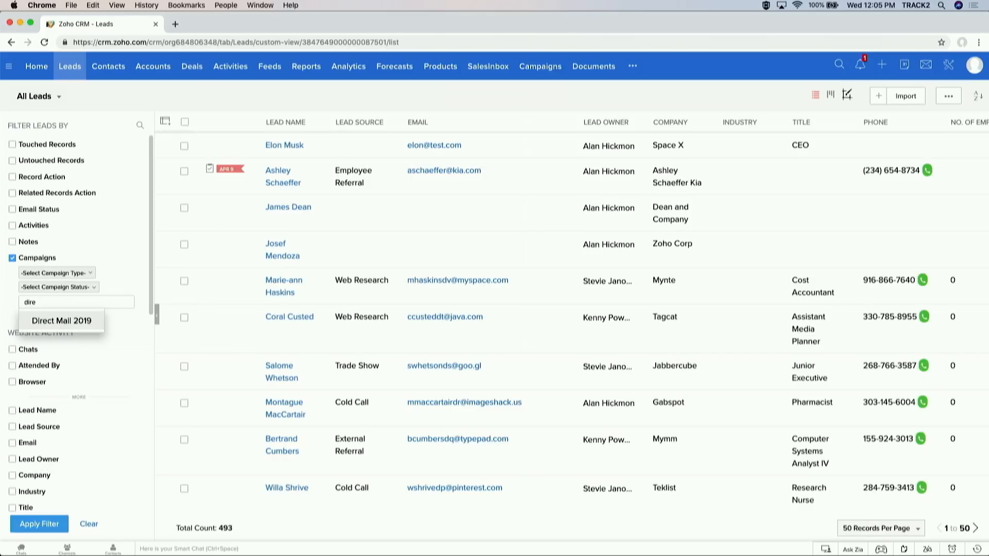
left_click(53, 323)
left_click(34, 523)
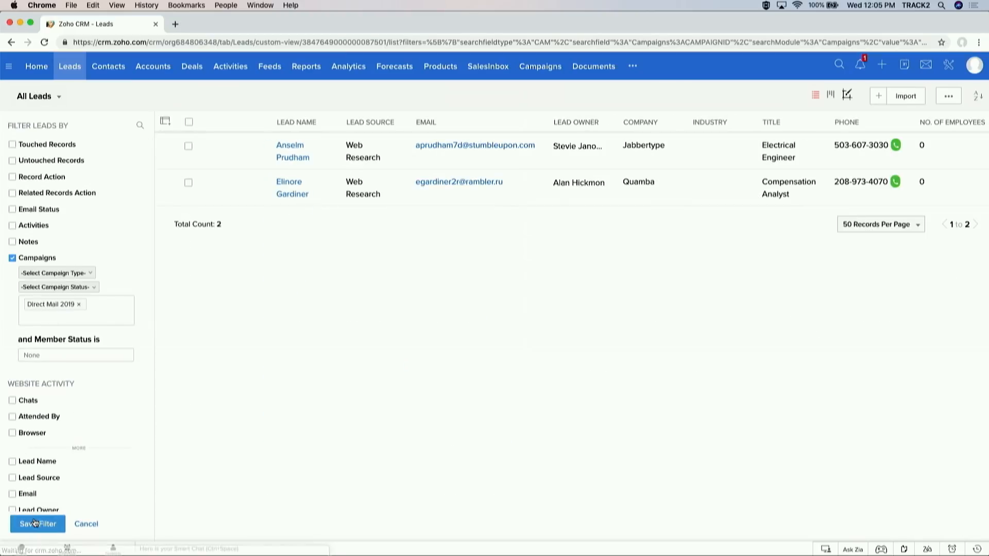
left_click(189, 123)
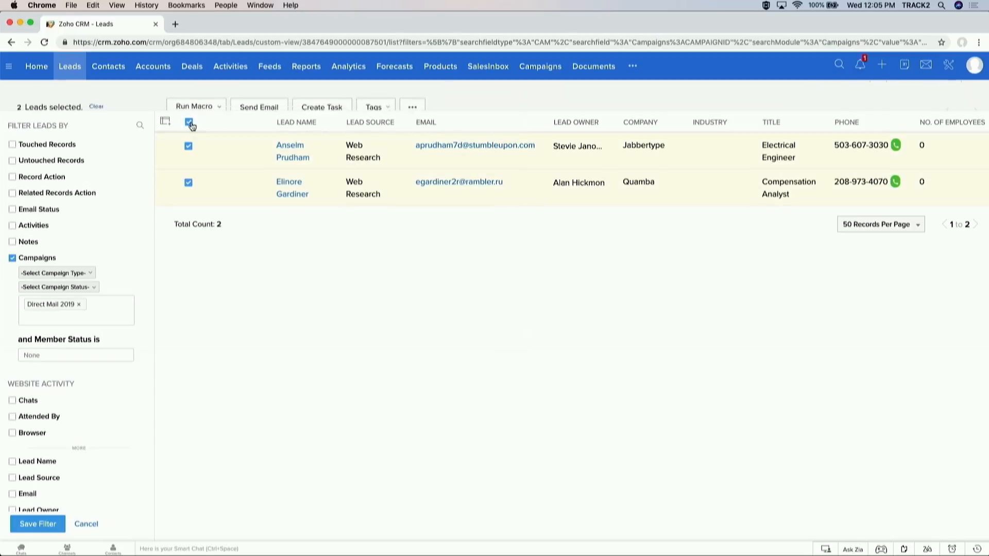
left_click(413, 97)
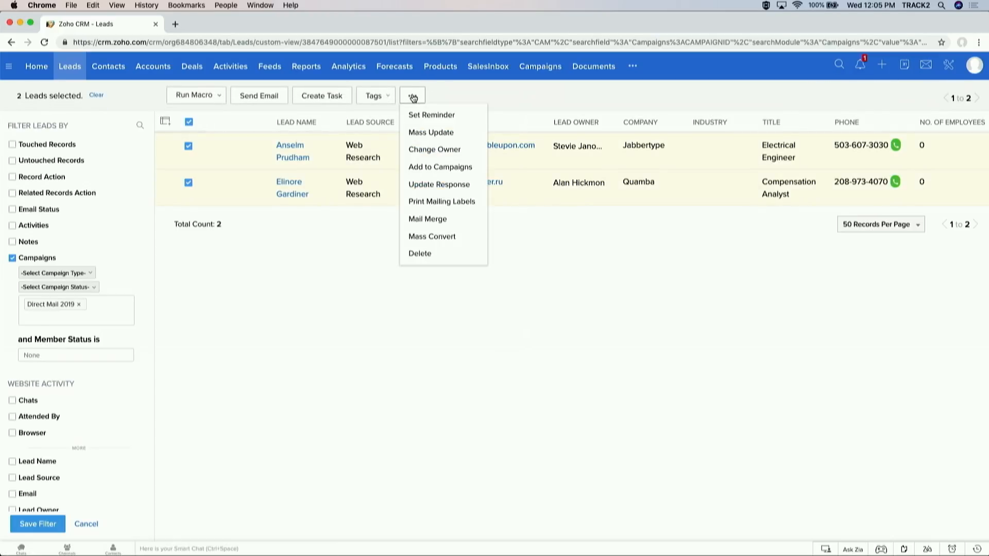
Step: Start a mail merge for the two leads using the Services Brochure 2019.docx template in Zoho Writer
left_click(454, 220)
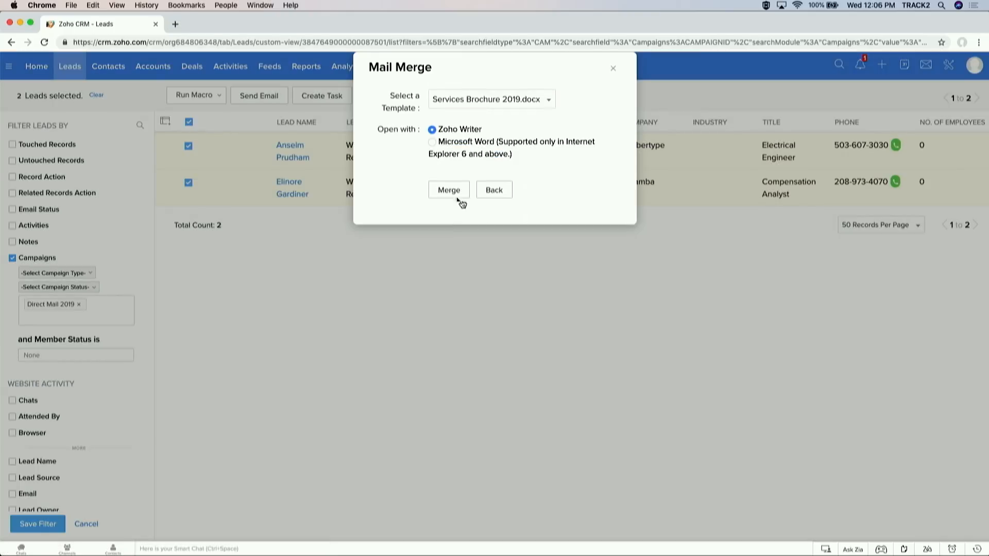
left_click(516, 100)
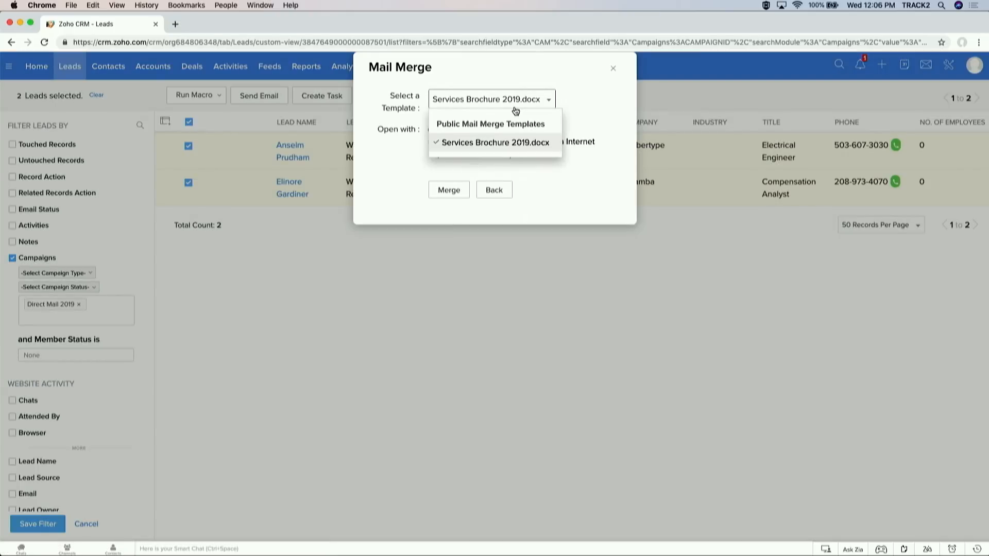
left_click(412, 159)
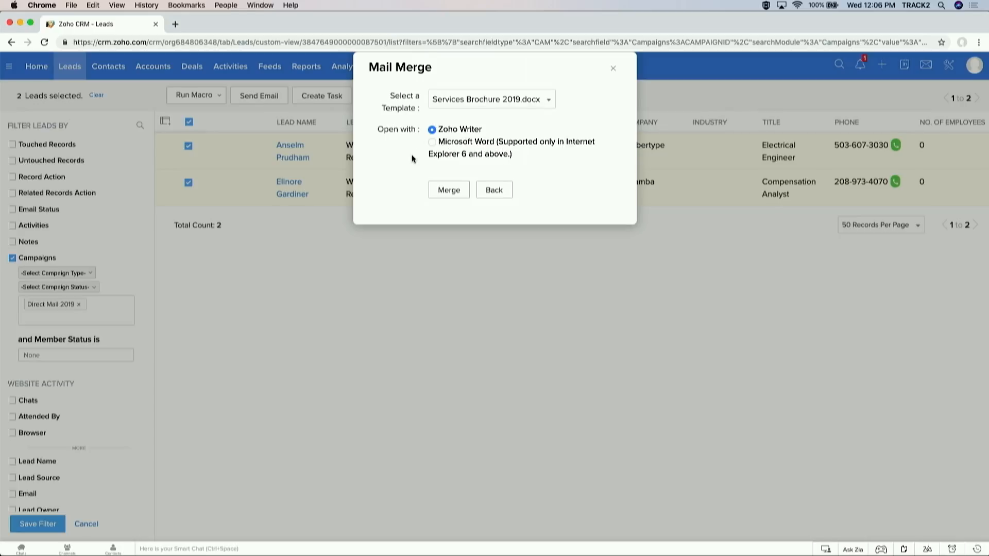
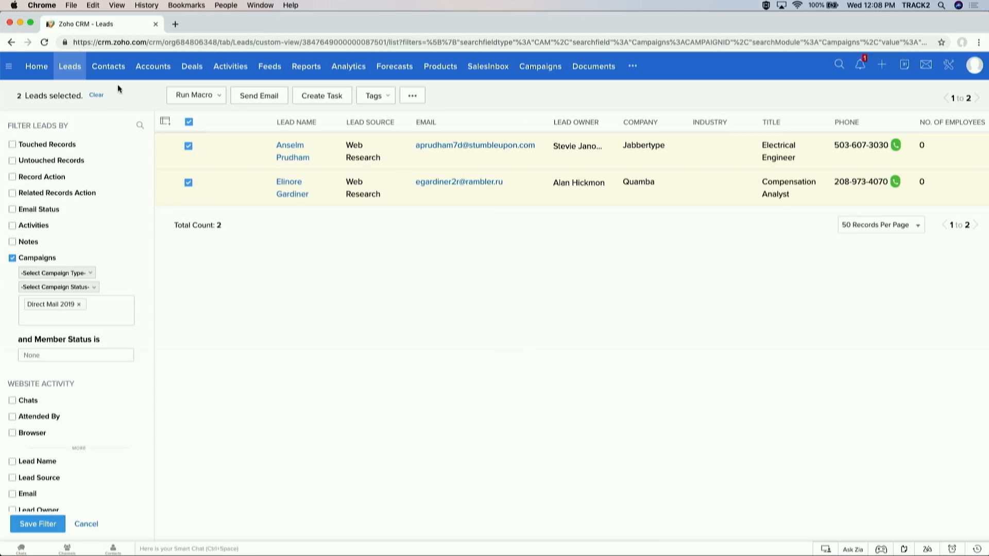
Step: Clear the campaign filter so the Leads list shows all leads again
left_click(77, 69)
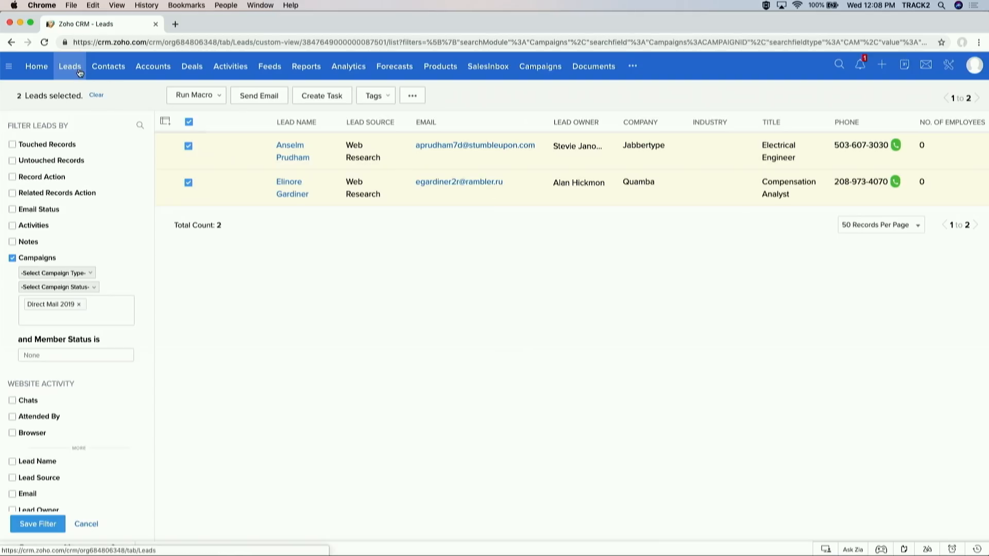
left_click(12, 144)
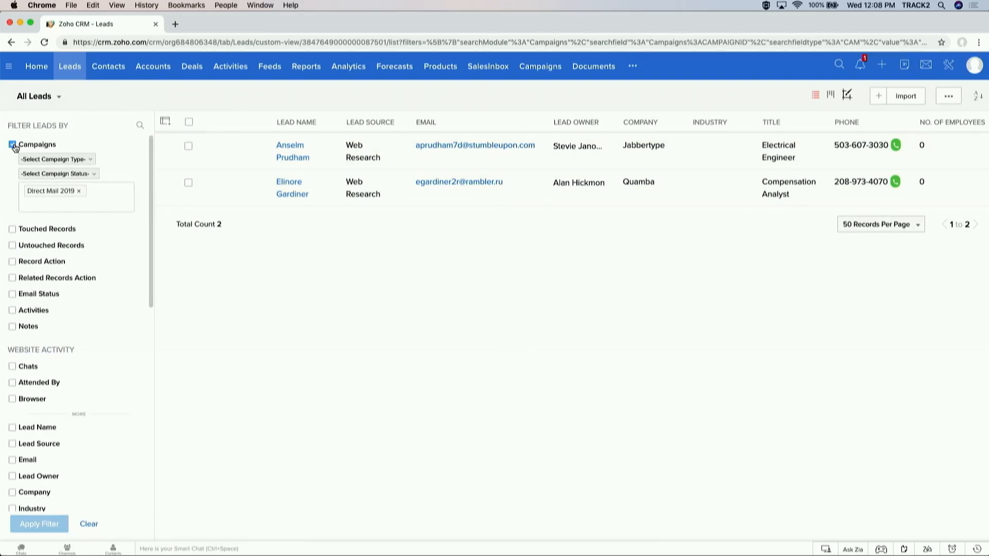
left_click(89, 525)
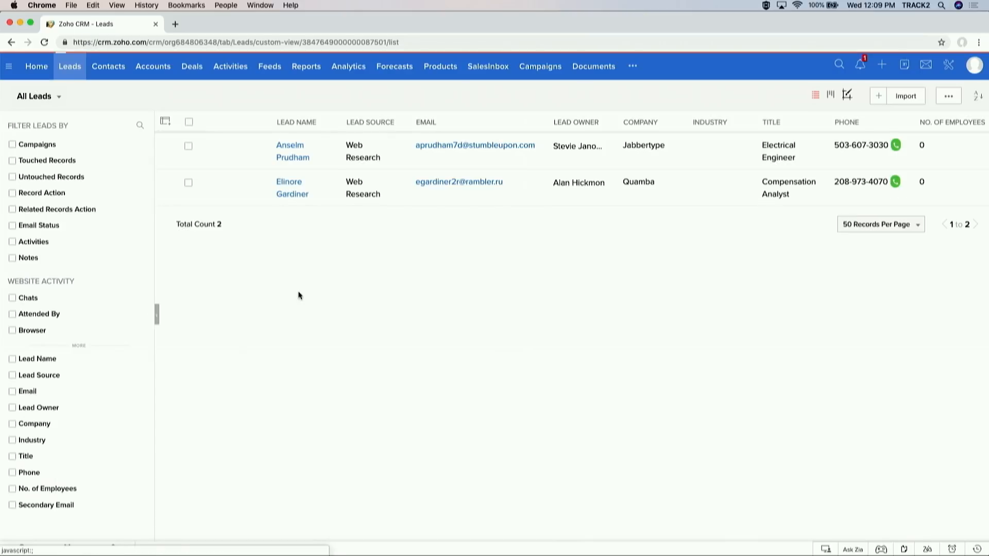
Step: Open the Kia lead's record and start a new task from its Open Activities
left_click(336, 185)
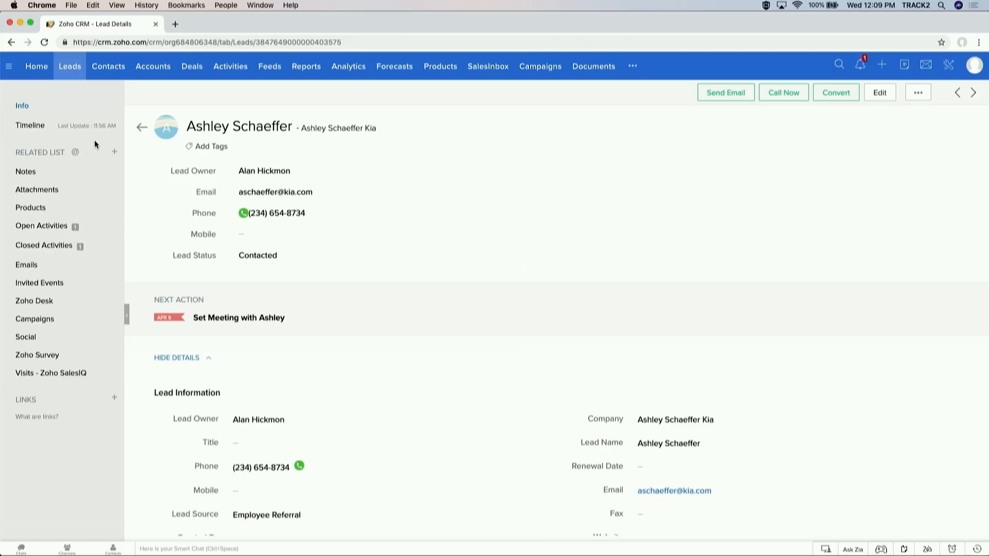
left_click(76, 225)
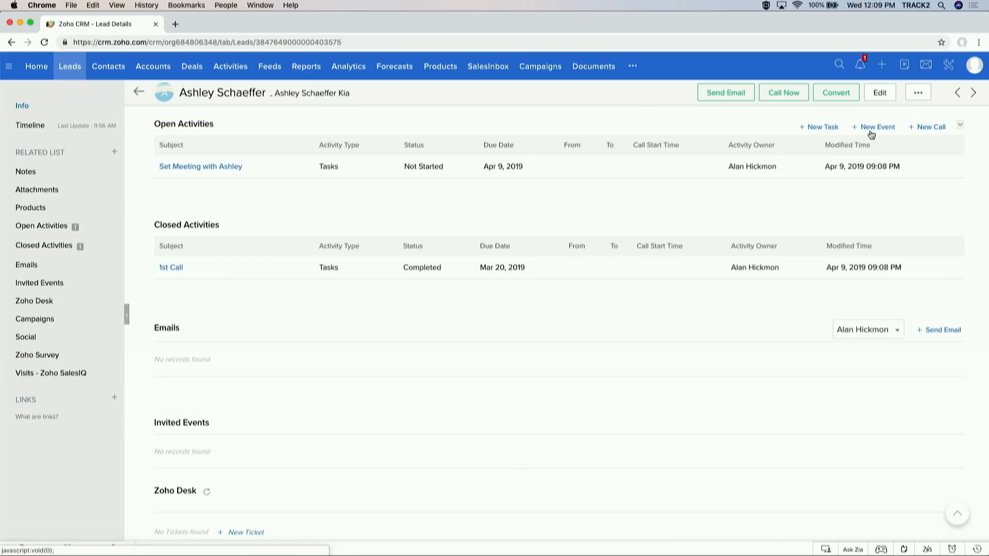
left_click(825, 128)
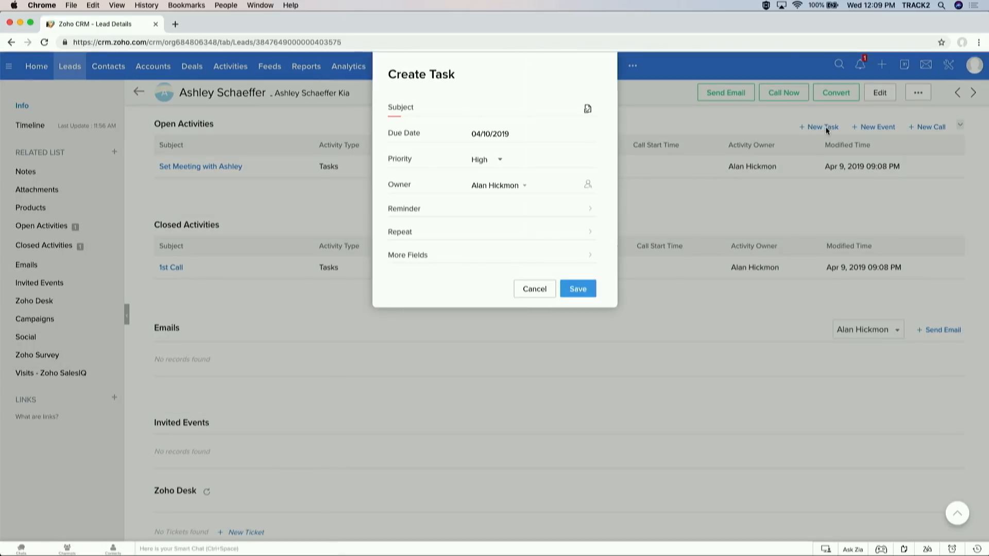
Step: Save a task 'Follow Up on the quote' due 04/12/2019, leaving owner unchanged and no reminder
type("Follow Up on the quote")
left_click(507, 133)
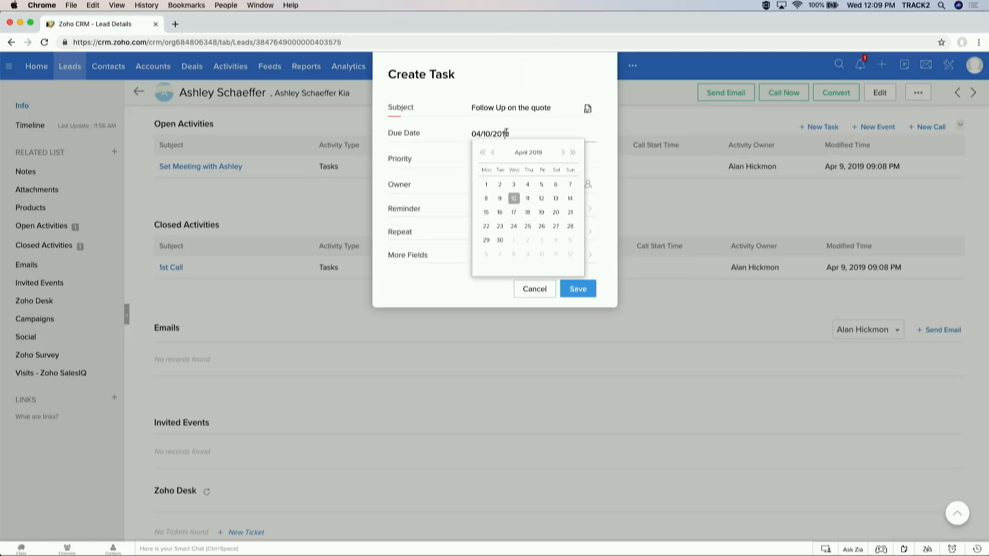
left_click(544, 198)
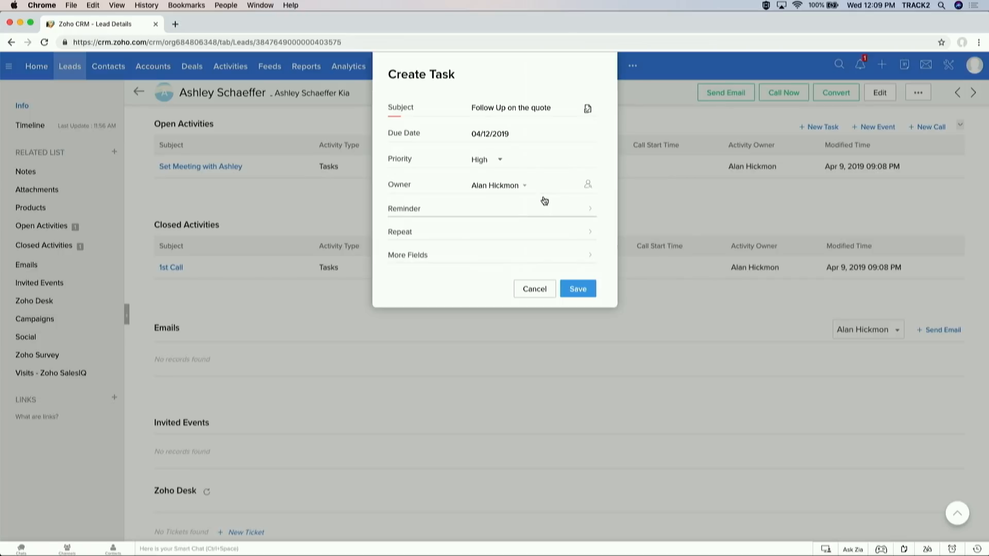
left_click(526, 187)
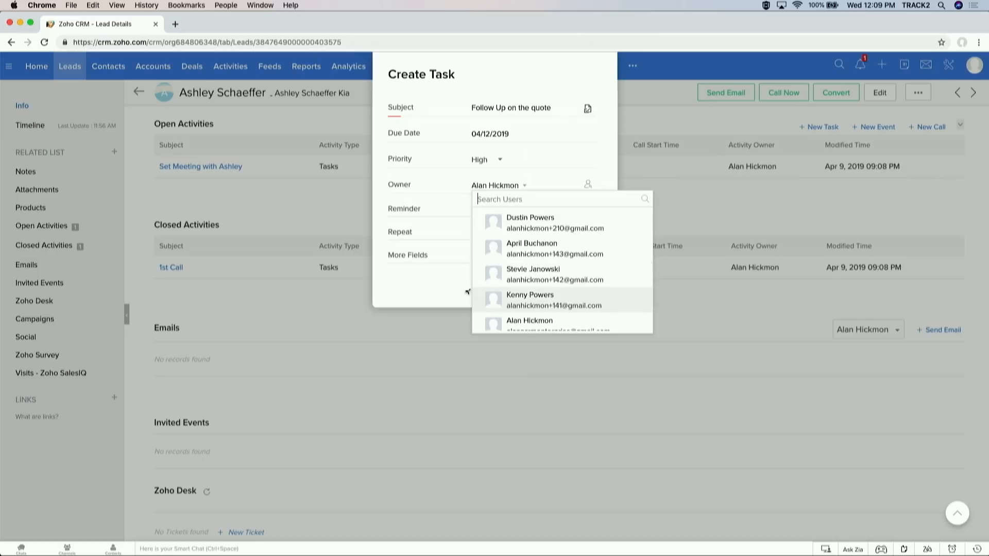
left_click(439, 283)
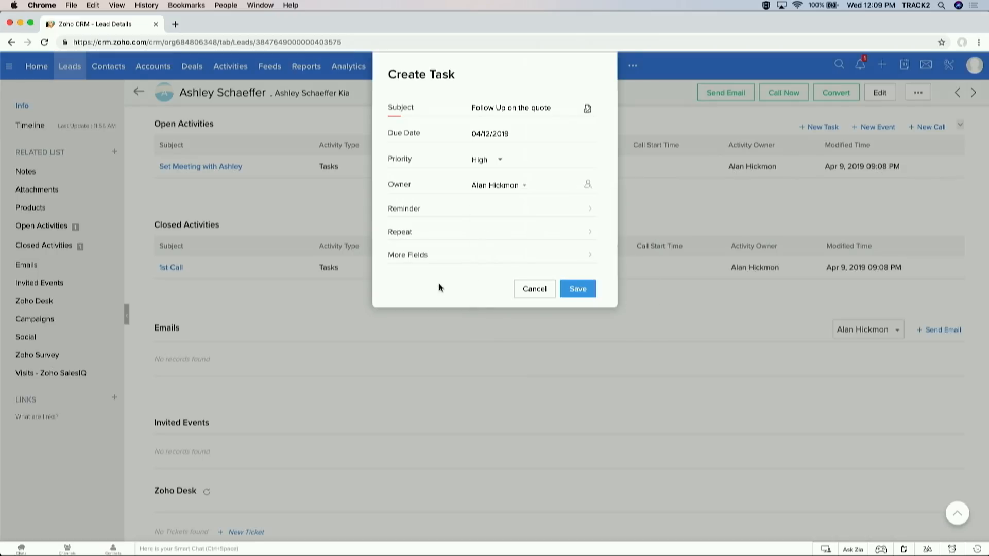
left_click(549, 209)
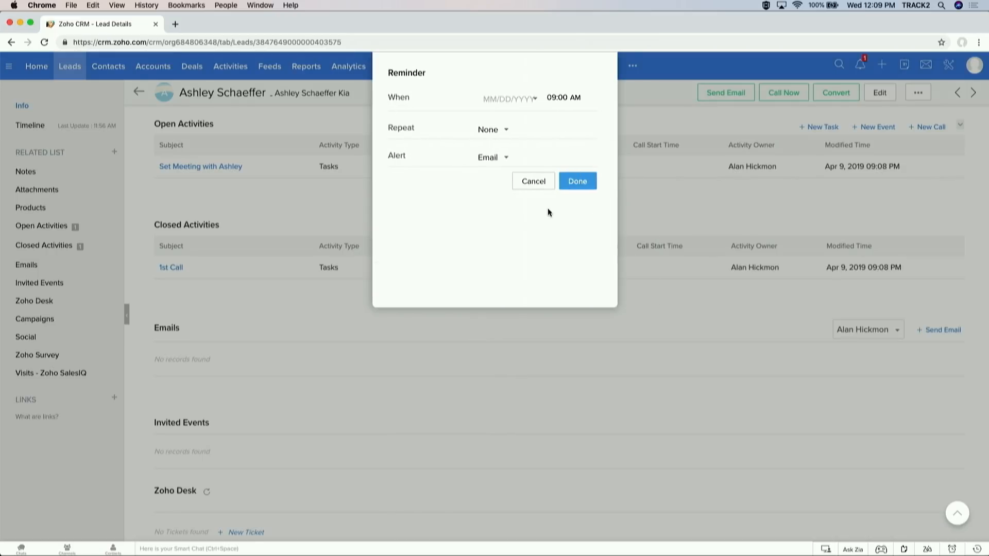
left_click(543, 183)
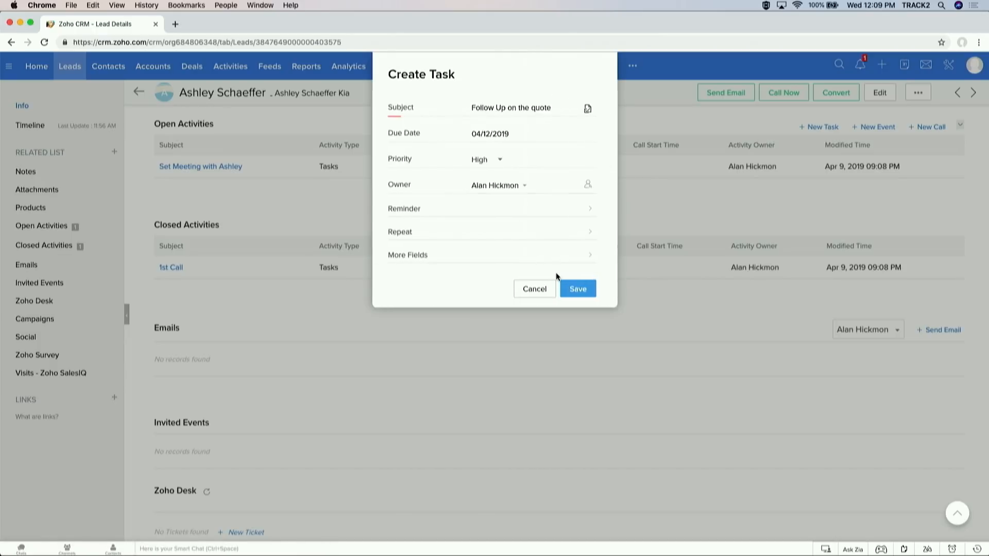
left_click(575, 290)
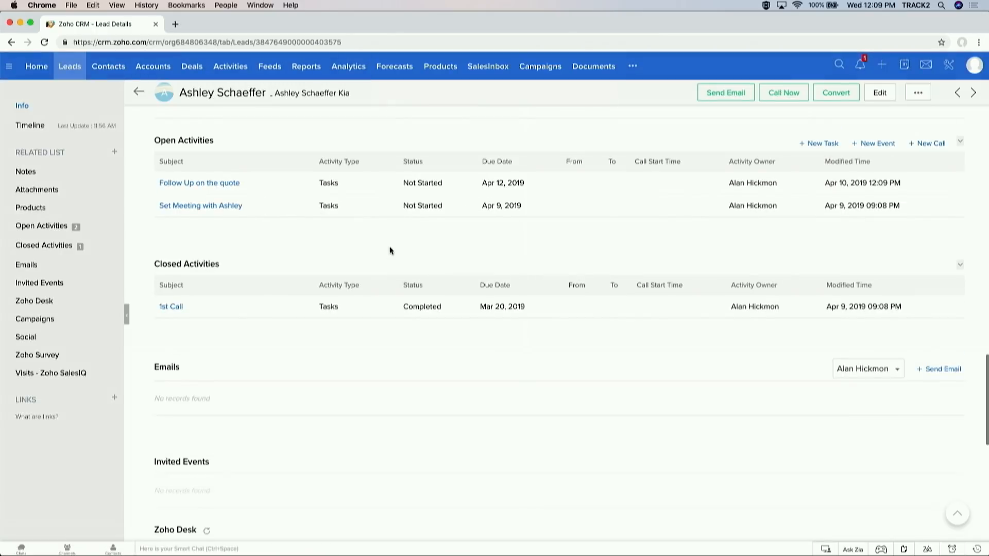
Step: Add the note 'completed follow up....' to the lead's Notes
left_click_drag(154, 140, 207, 138)
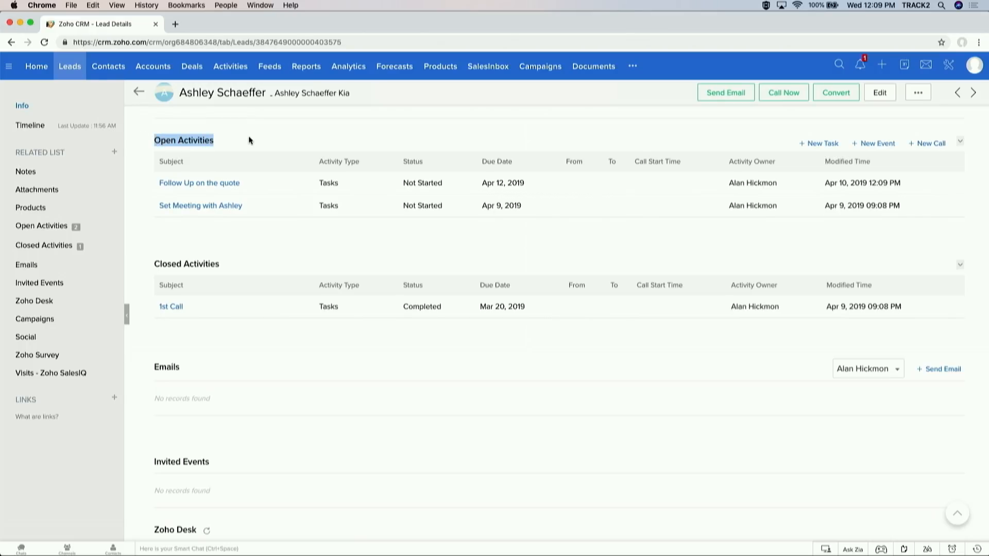
scroll(248, 140, "up", 5)
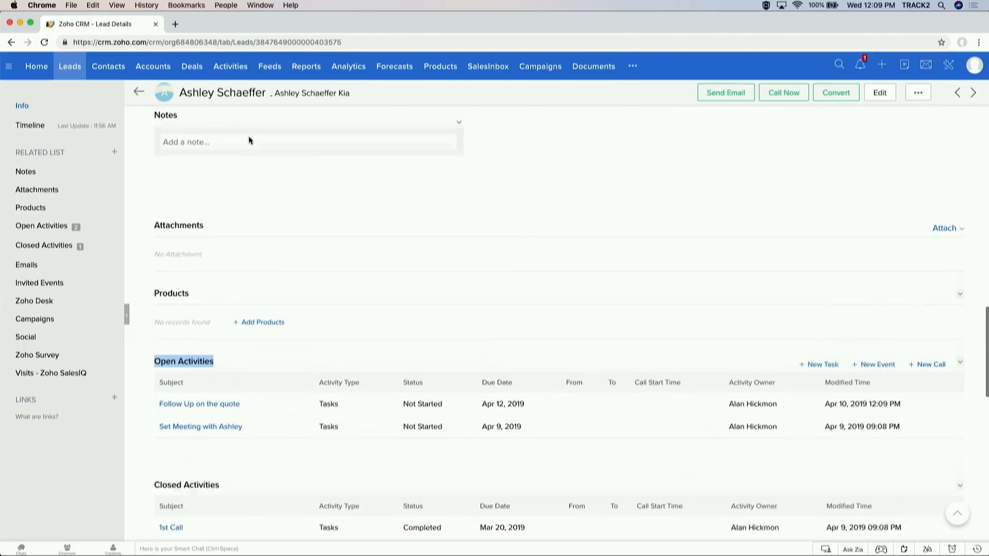
left_click(243, 150)
type("c")
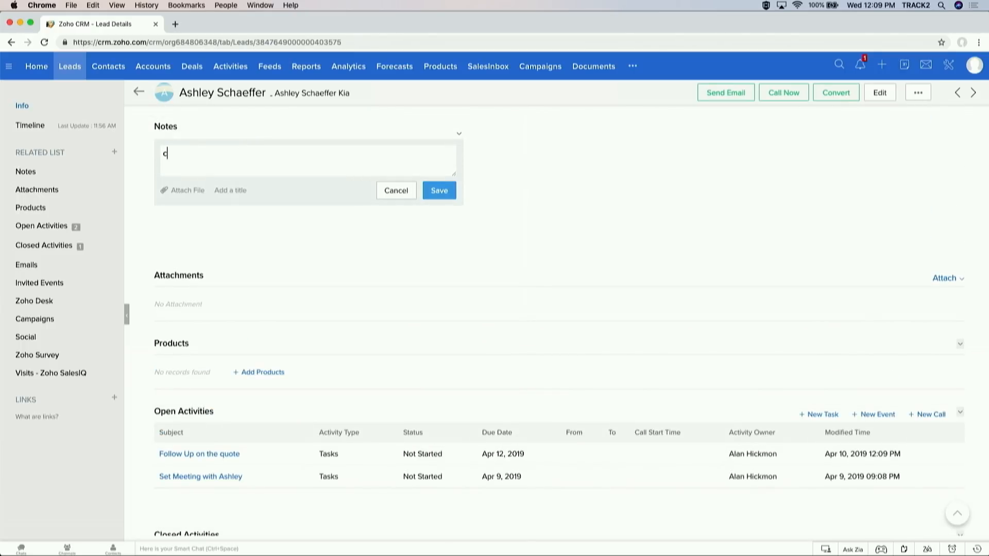
type("ompleted follow up....")
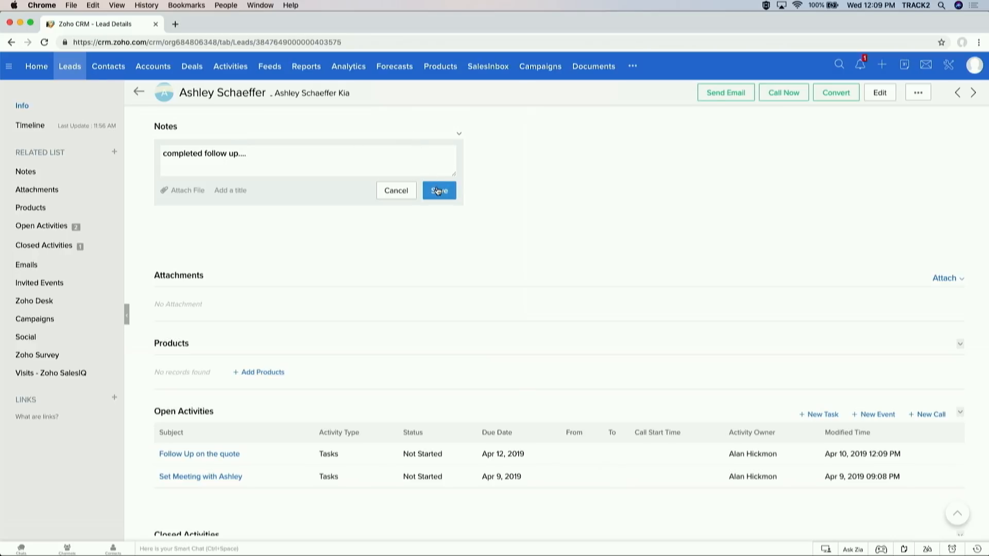
left_click(438, 191)
scroll(273, 196, "down", 5)
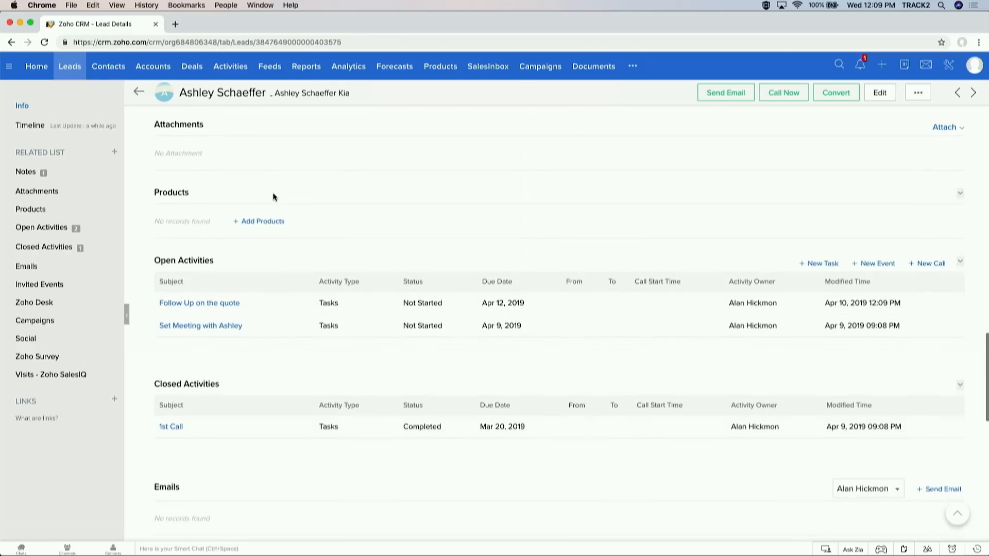
Step: Mark the 'Follow Up on the quote' task completed and confirm, moving it to Closed Activities
scroll(273, 196, "down", 2)
mouse_move(152, 220)
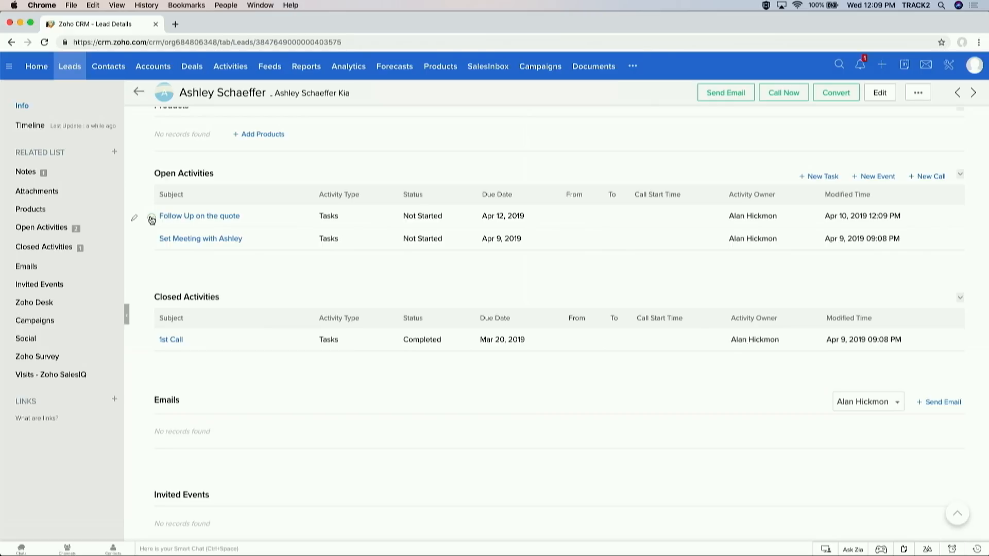
scroll(152, 220, "up", 1)
scroll(131, 273, "up", 5)
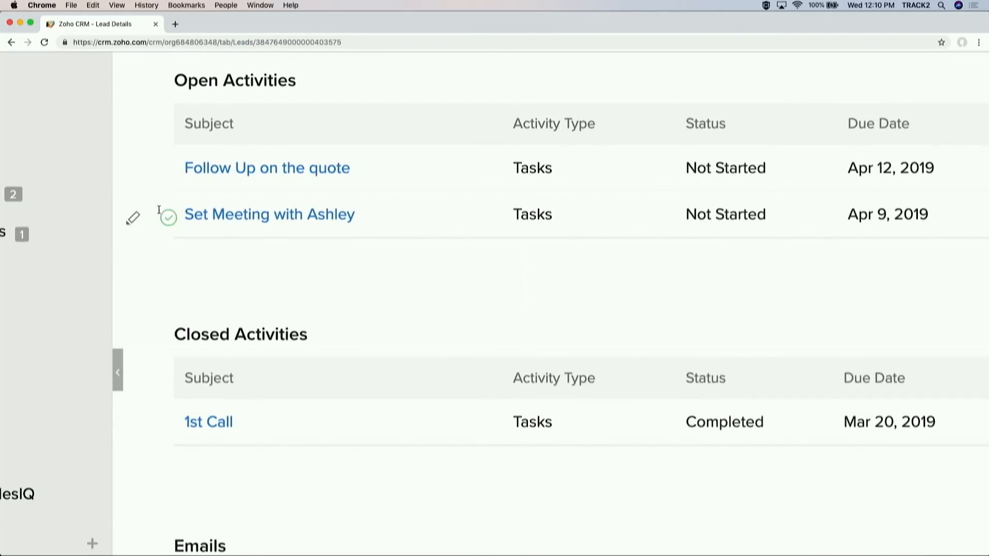
mouse_move(167, 176)
scroll(173, 176, "down", 5)
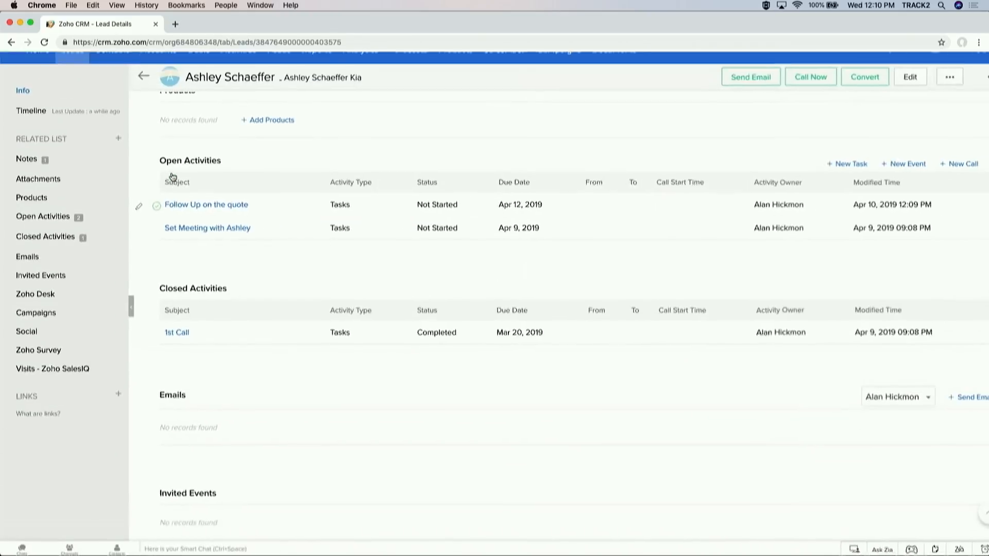
left_click(153, 219)
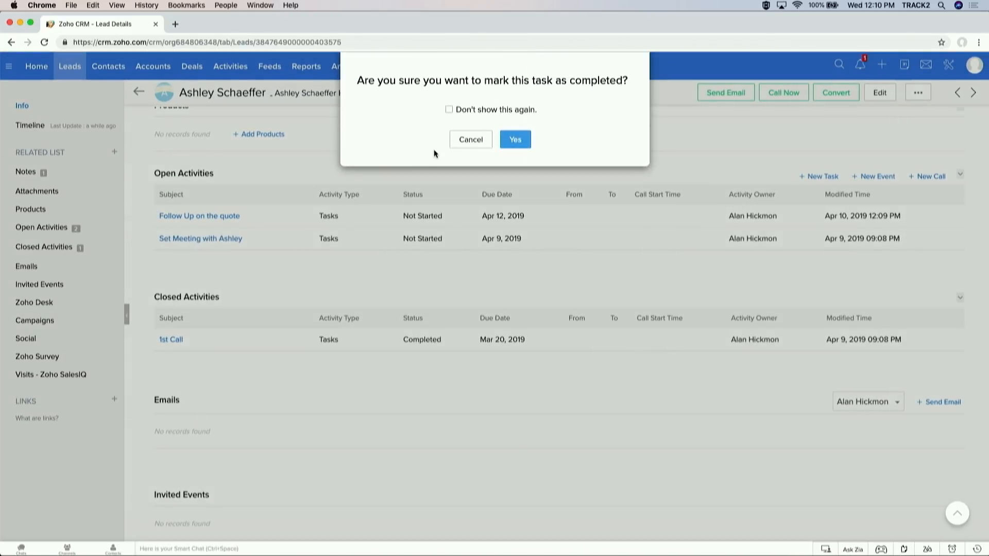
left_click(514, 137)
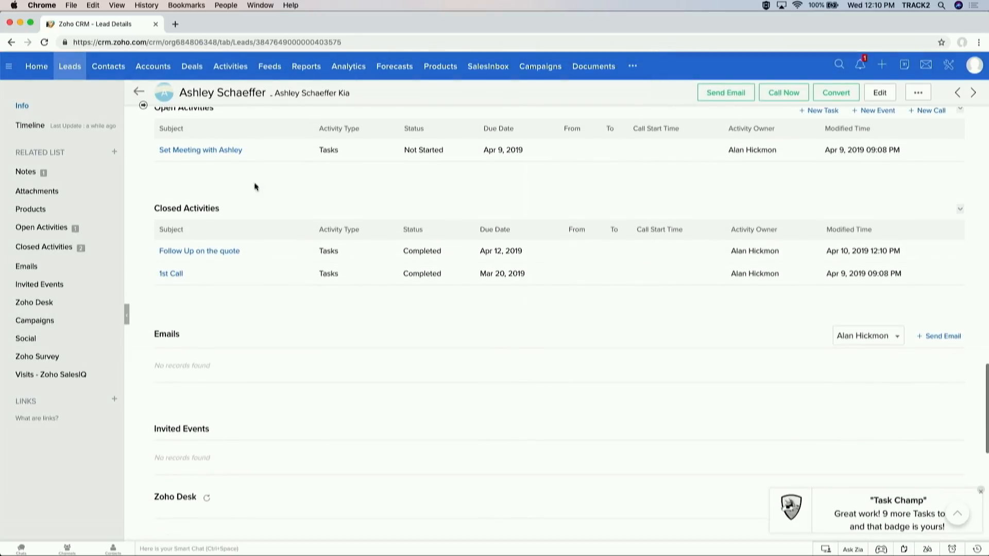
left_click_drag(219, 209, 154, 203)
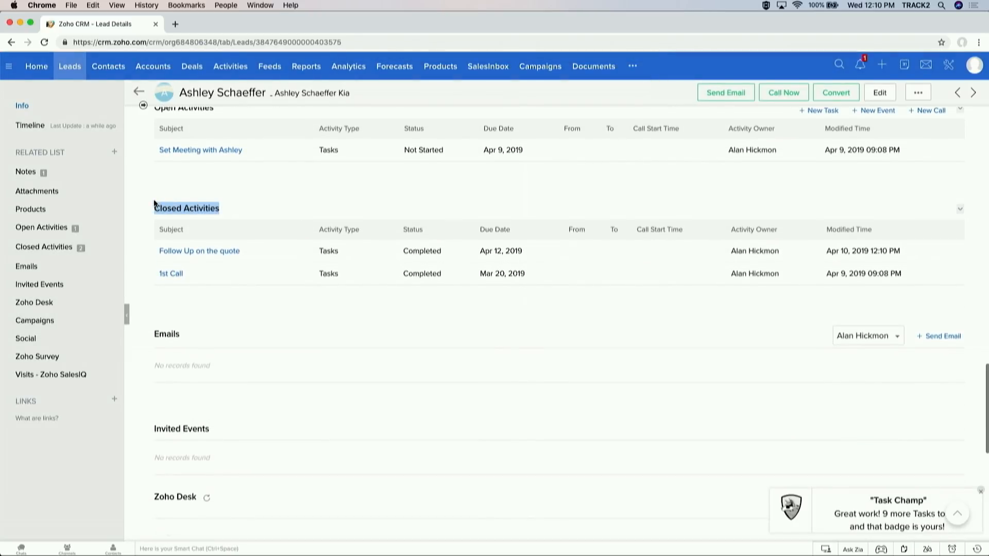
scroll(303, 199, "down", 1)
scroll(302, 199, "up", 2)
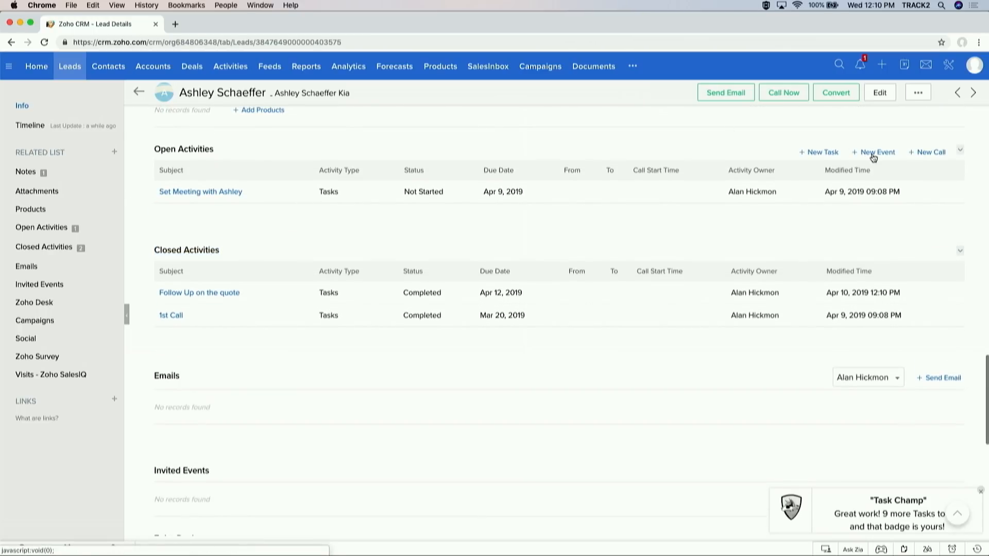
Step: Create an in-person 'Onsite Meeting' event with the lead as participant, save it and send invitations
left_click(873, 153)
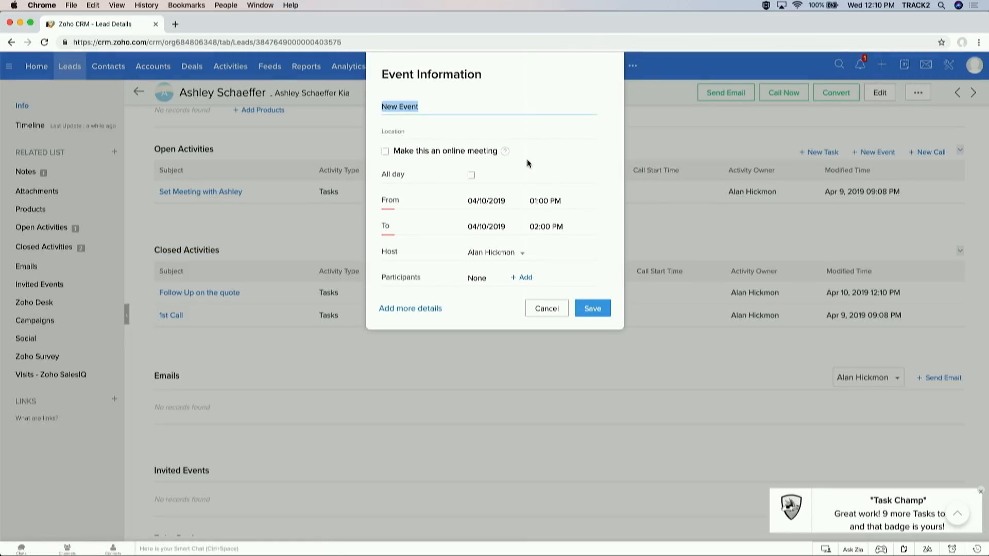
type("ON")
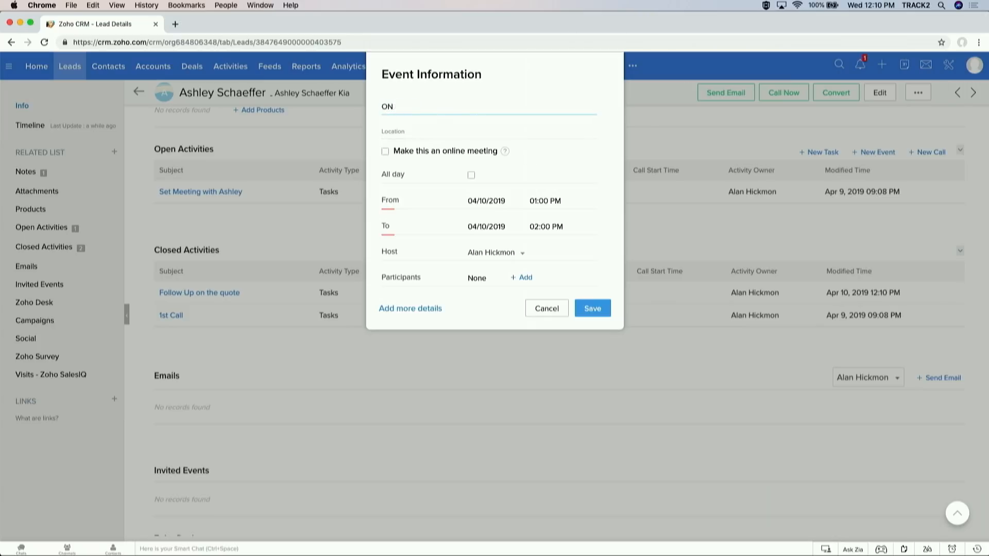
type("site Meeting")
left_click(386, 152)
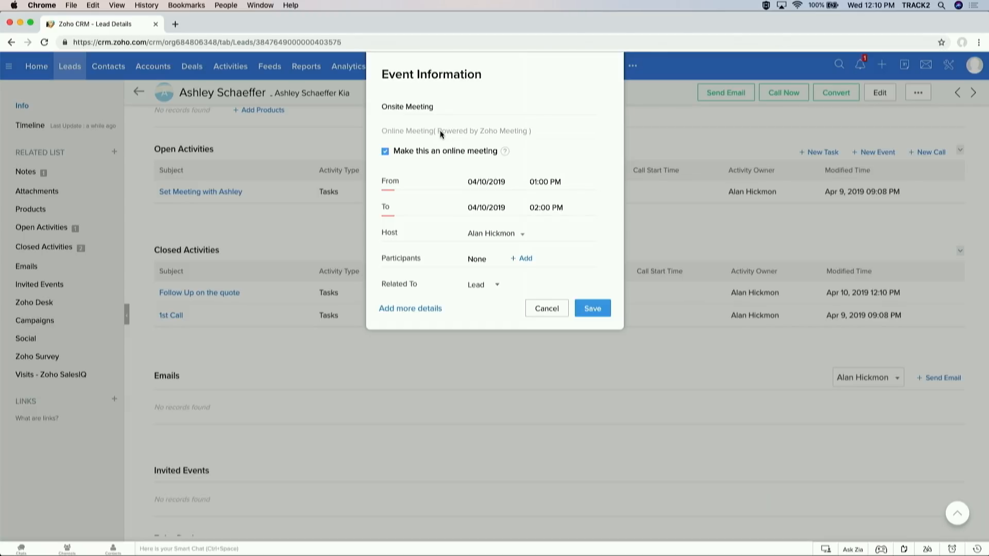
left_click(384, 151)
scroll(511, 174, "down", 3)
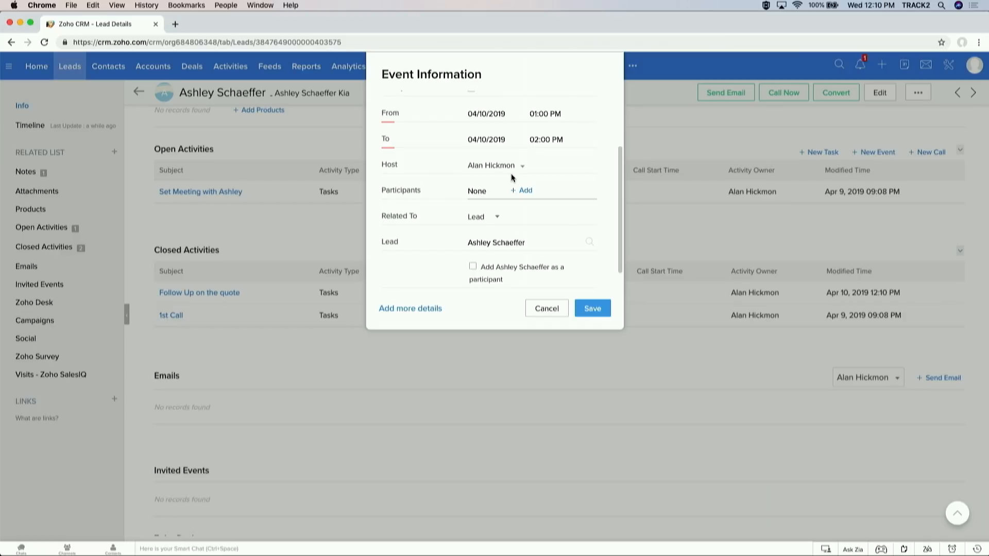
scroll(511, 174, "down", 1)
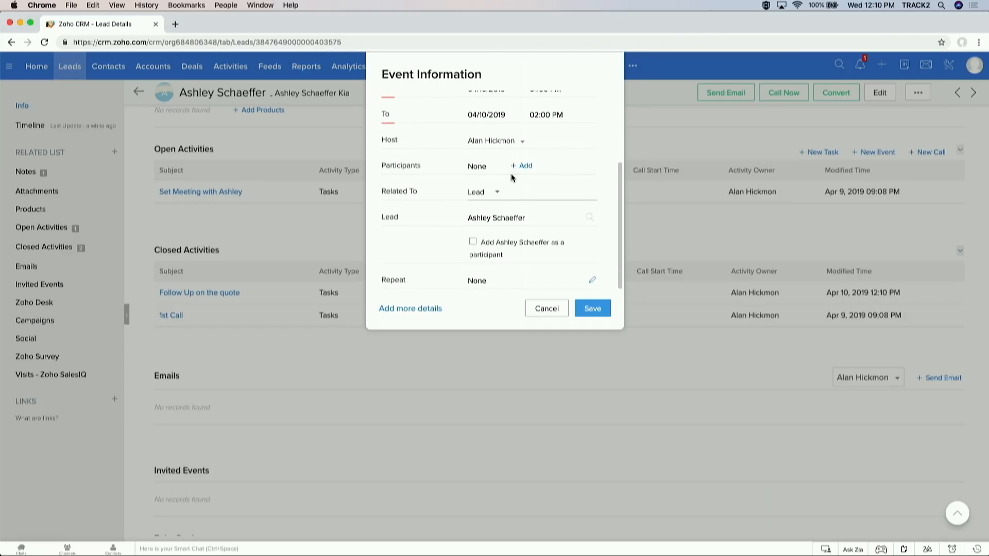
left_click(473, 242)
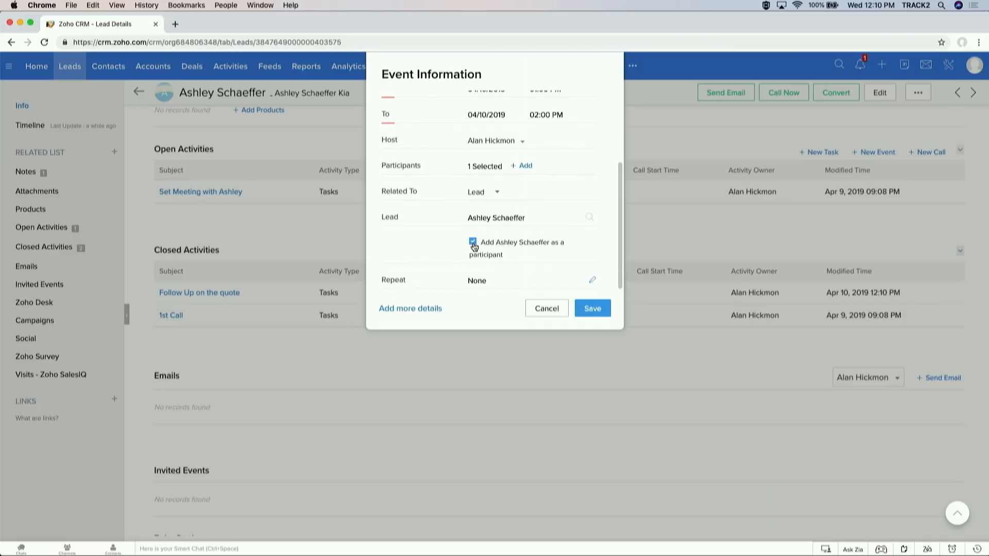
left_click(582, 308)
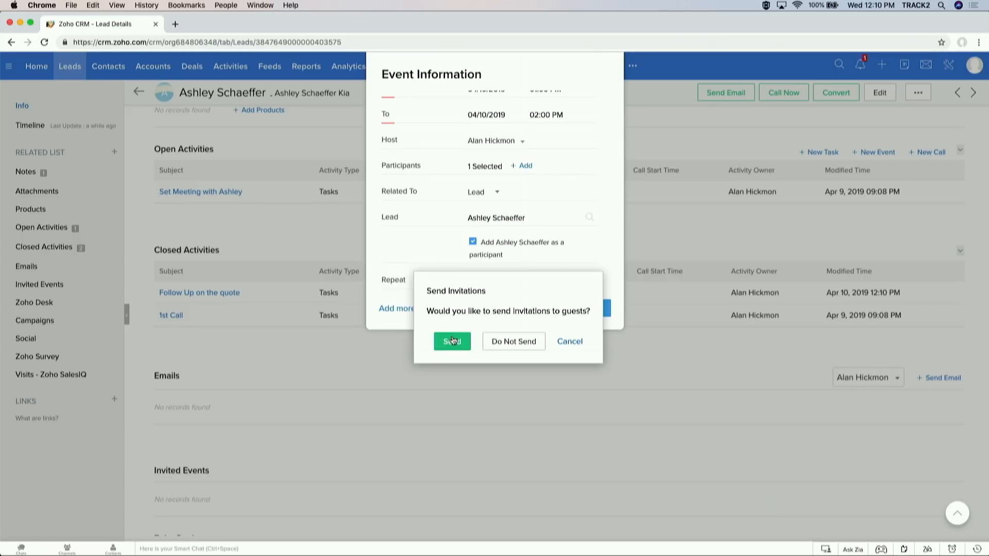
left_click(452, 342)
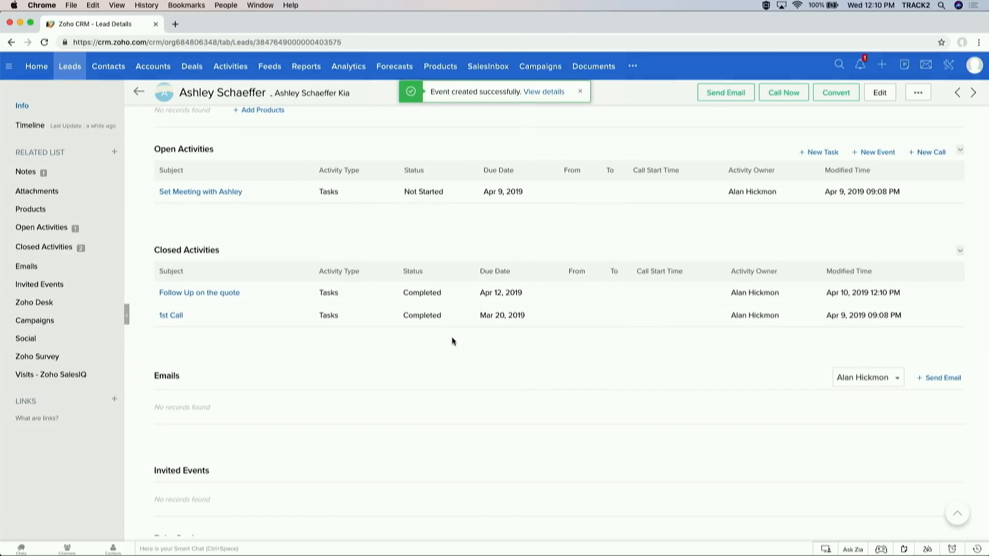
Step: Start a new call log for the lead with the subject 'Outbound call'
left_click(938, 152)
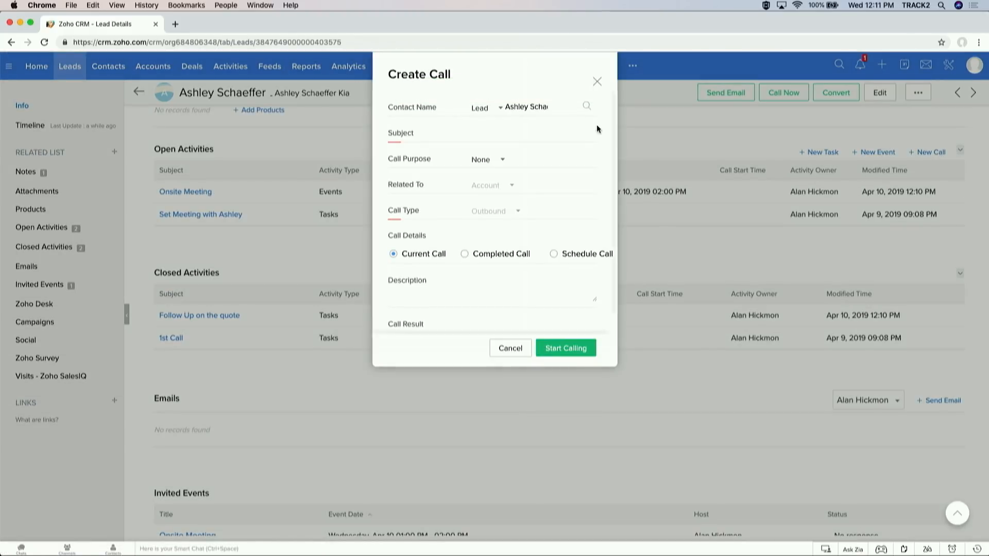
left_click(502, 130)
type("Outbook")
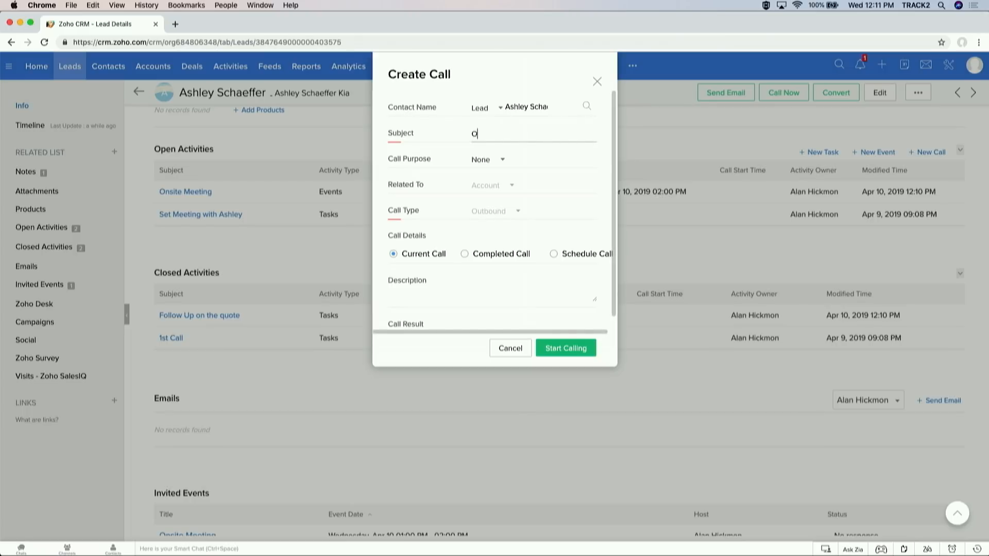
key("BackSpace")
key("BackSpace")
type("une cal")
Step: Log the call as answered with description 'notes down here', end it and save
left_click(570, 347)
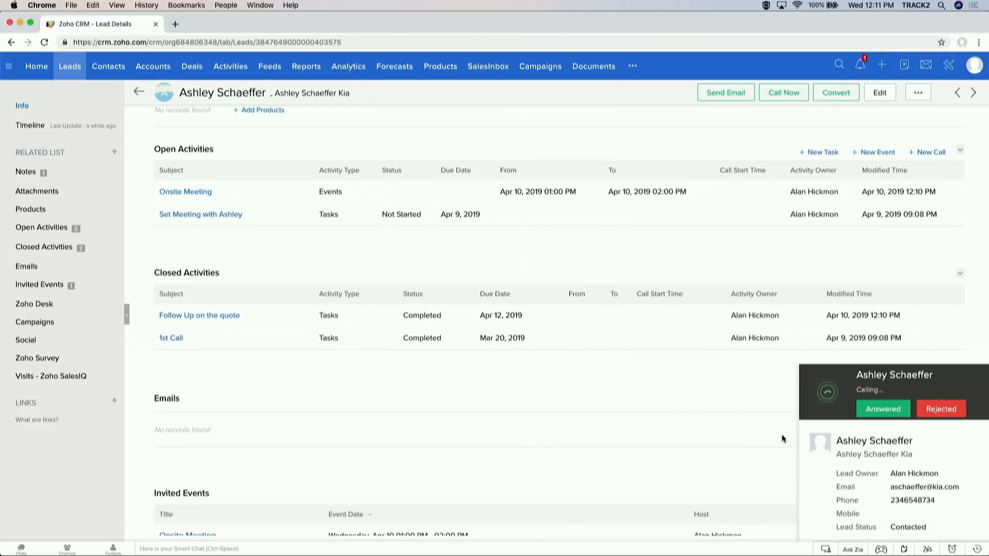
left_click(874, 415)
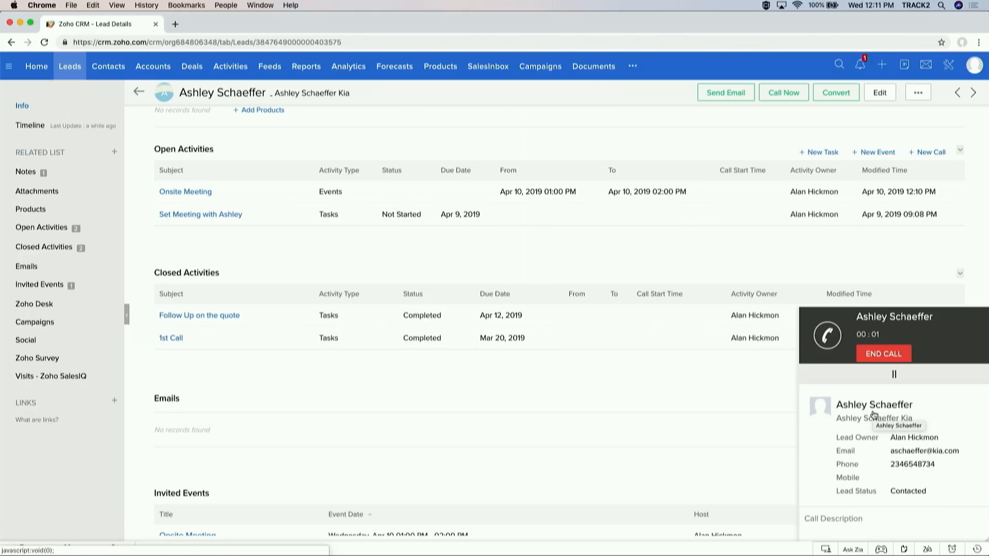
type("notes ")
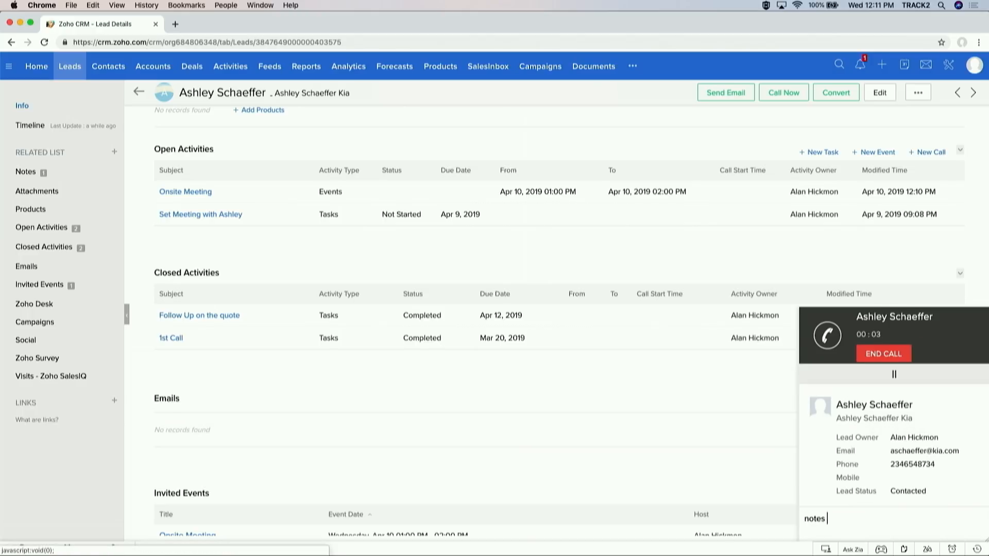
type("down here")
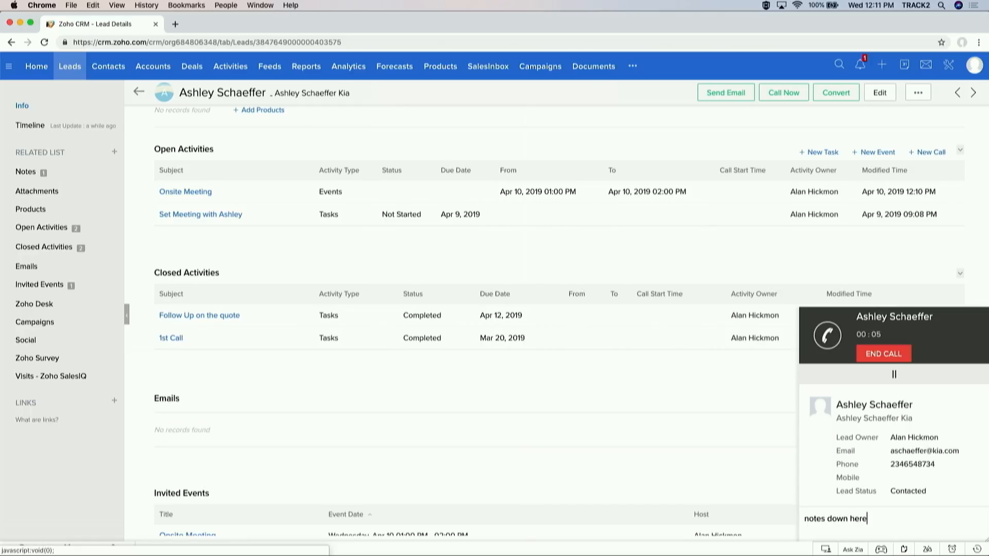
left_click(896, 354)
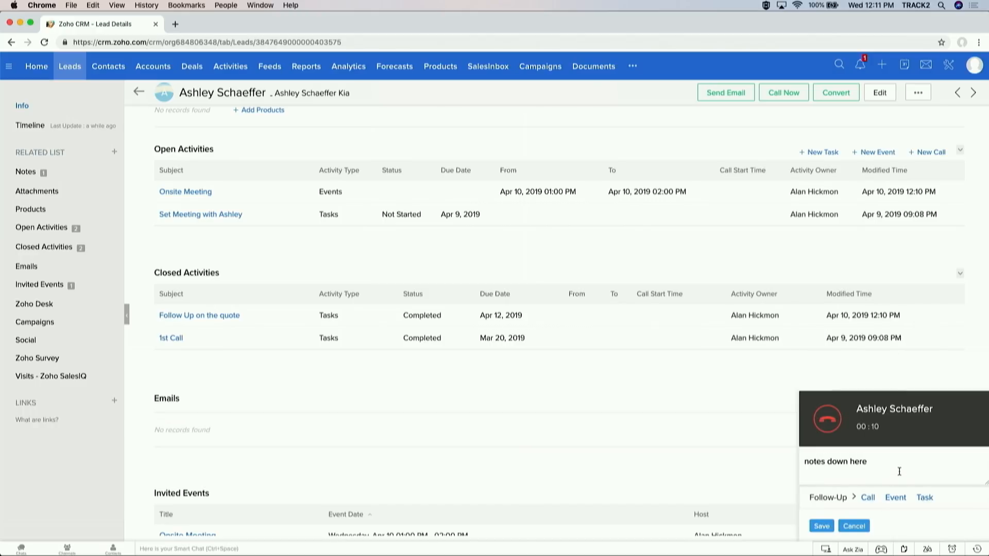
key("super+a")
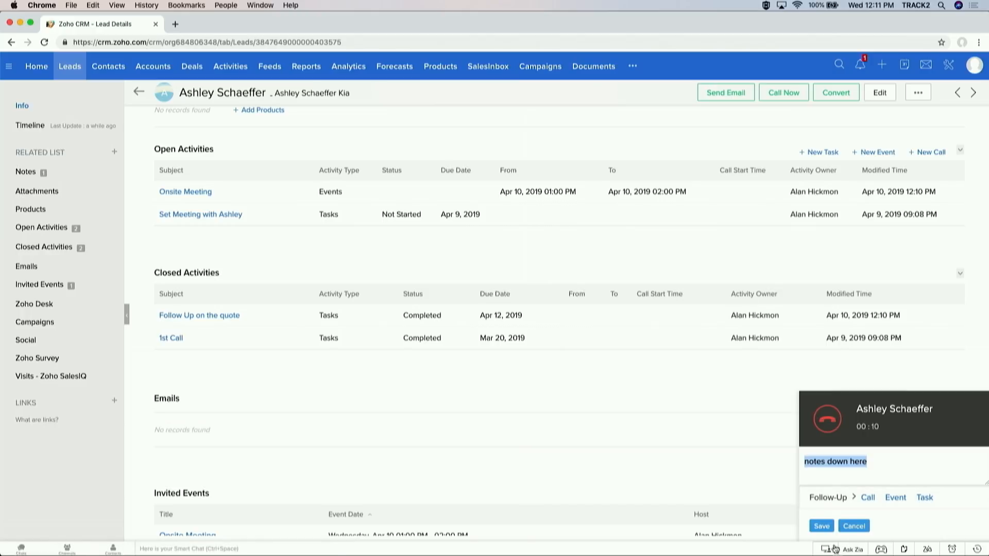
left_click(833, 529)
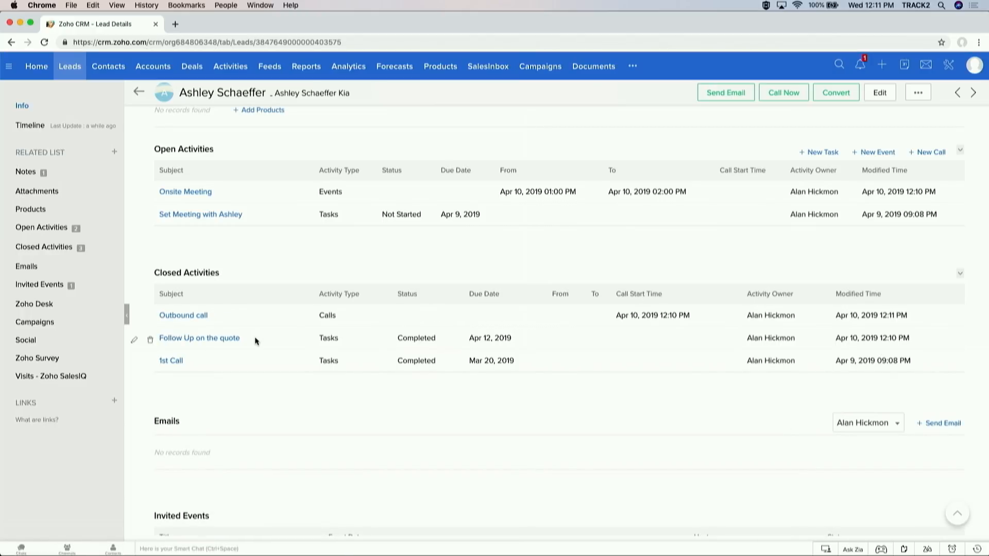
scroll(410, 251, "down", 2)
scroll(410, 252, "up", 15)
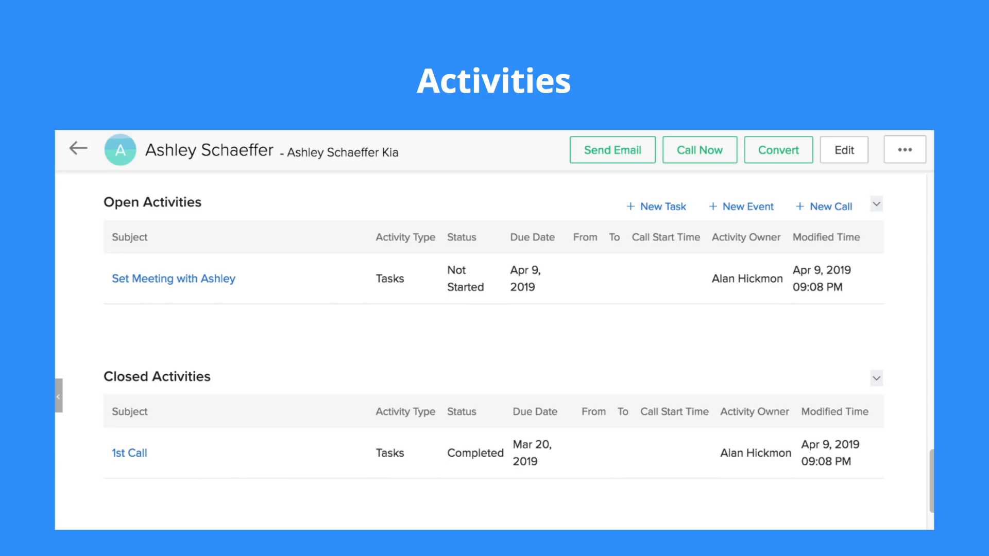
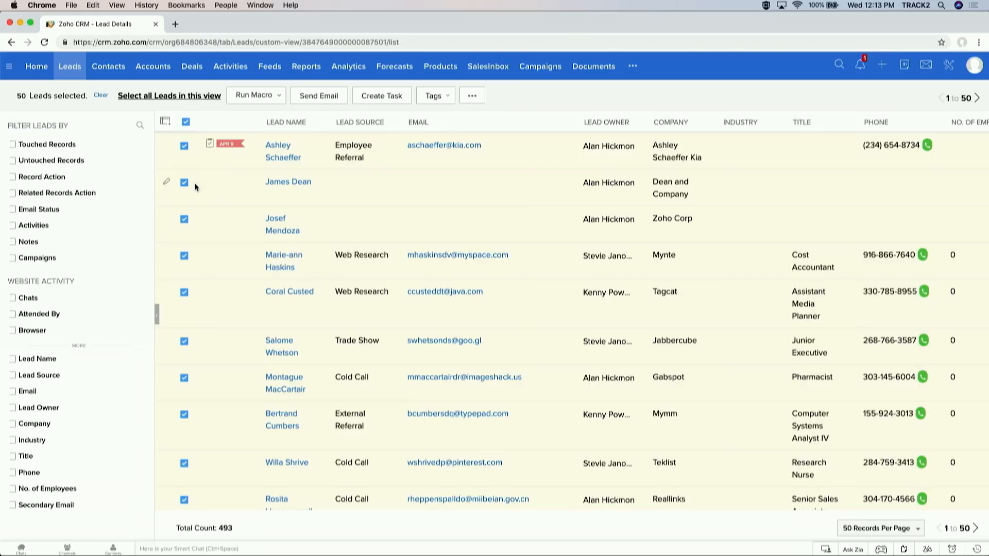
Step: Open the Ashley Schaeffer Kia lead record and start converting it
left_click(476, 99)
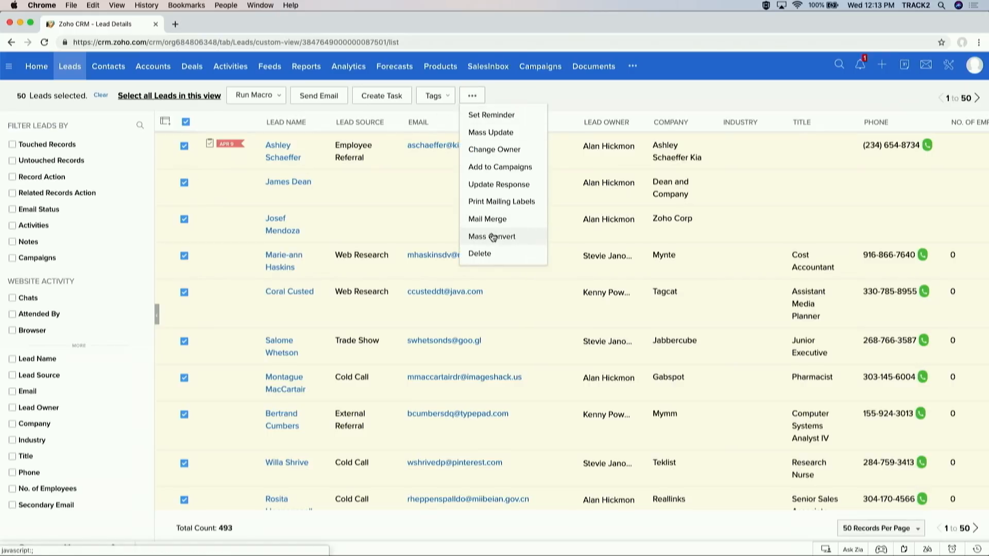
left_click(285, 157)
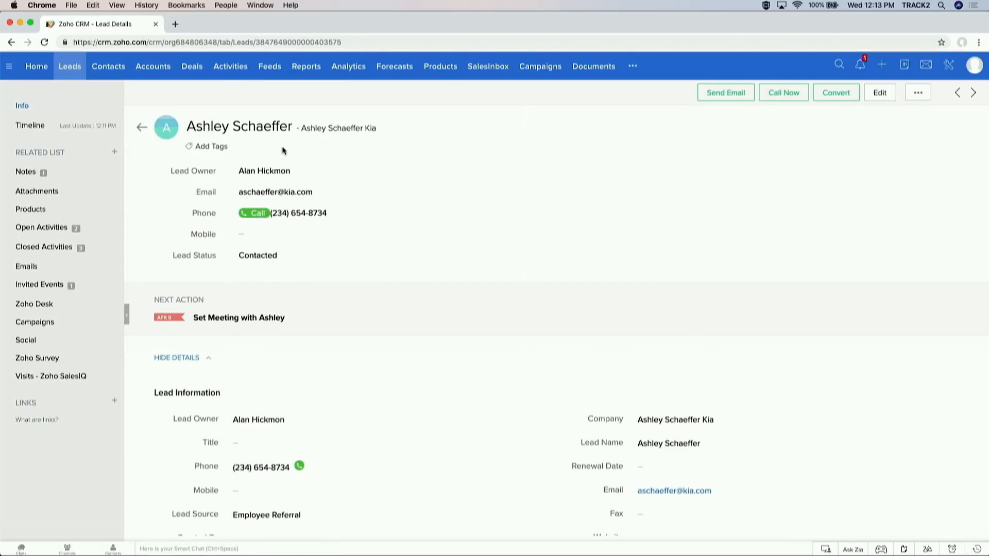
left_click(841, 98)
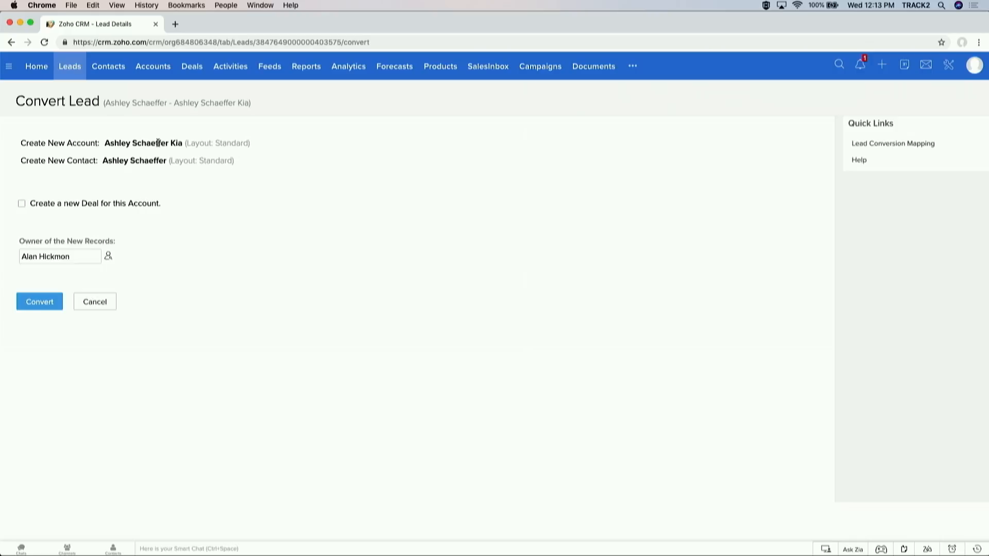
Step: Review the account and contact names the conversion will create, toggling the new-deal option
left_click_drag(107, 142, 182, 141)
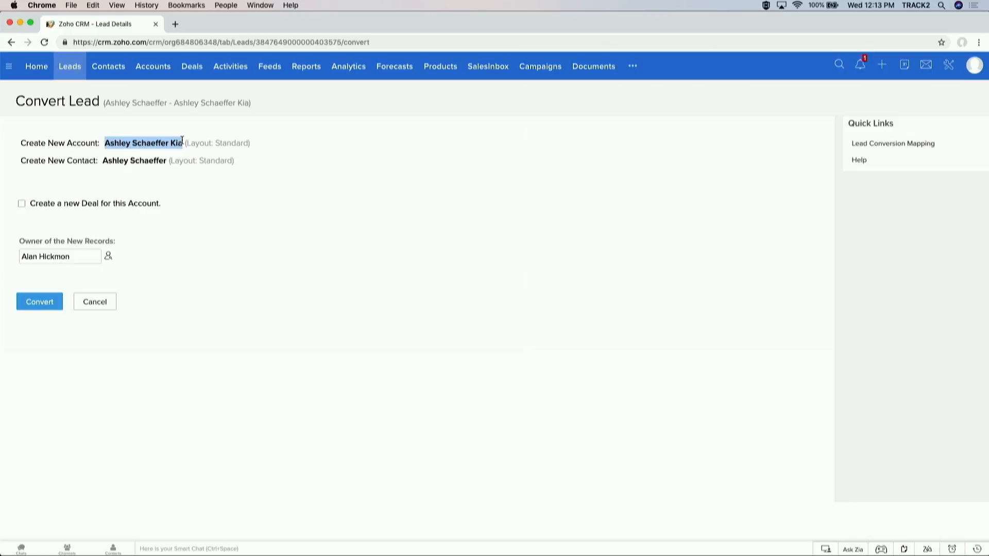
left_click_drag(103, 161, 165, 165)
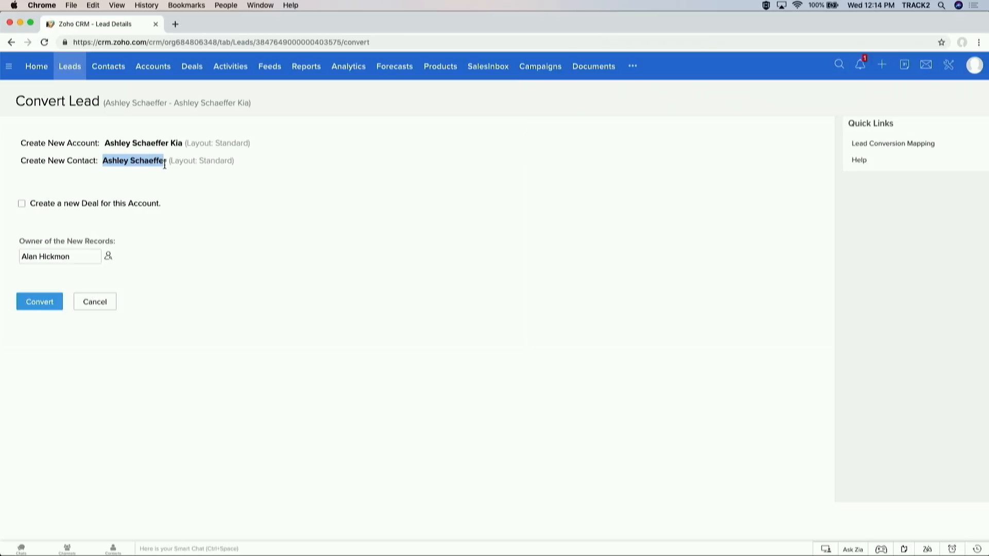
left_click(23, 204)
left_click(23, 205)
Step: Convert the lead with a new deal of 20000, closing 04/30/2019, at stage Qualification
left_click(23, 204)
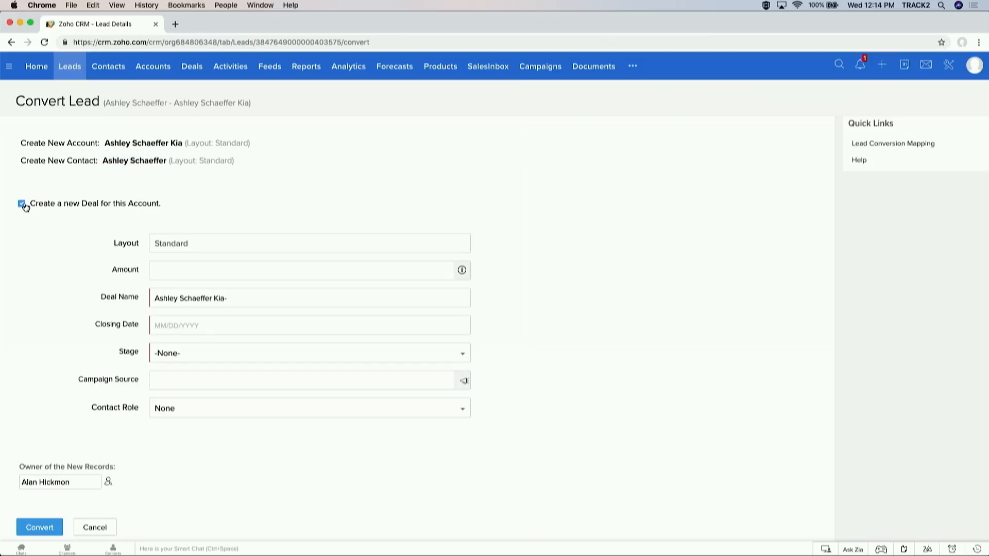
left_click(183, 268)
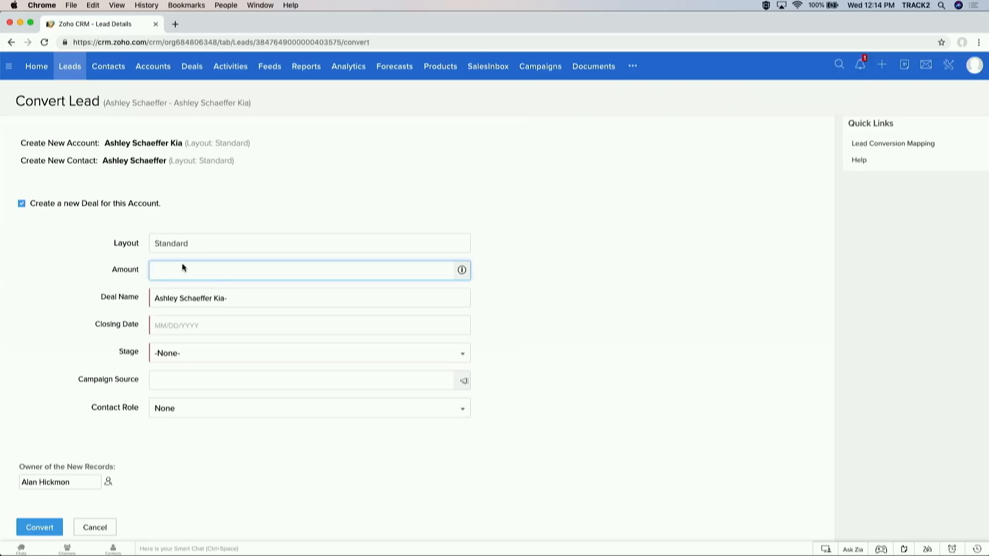
type("20000")
left_click(170, 320)
left_click(170, 323)
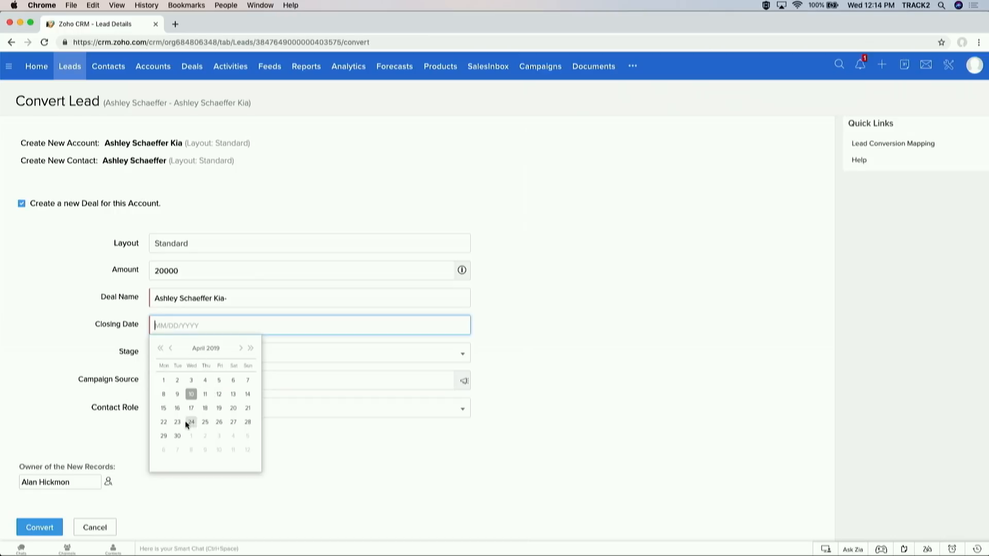
left_click(180, 437)
left_click(221, 358)
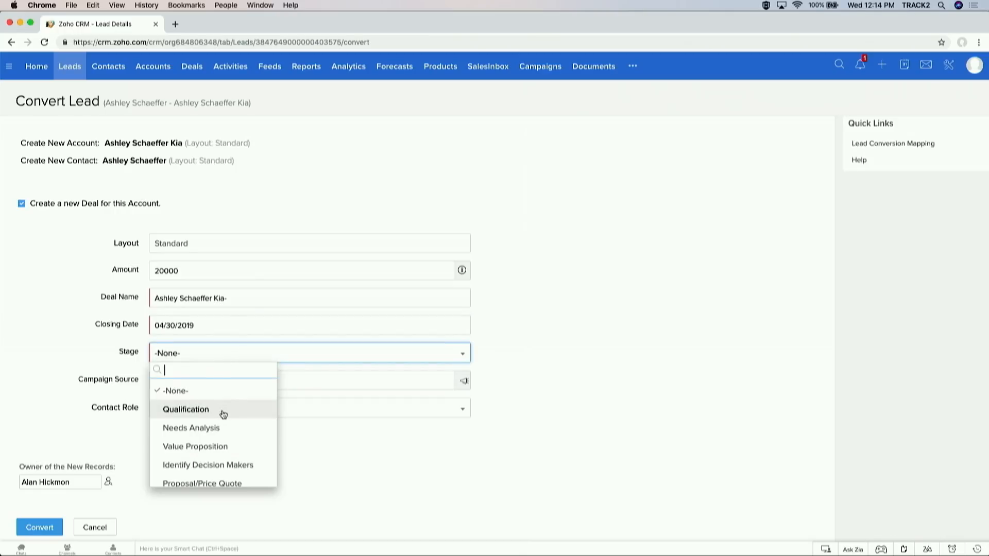
scroll(223, 415, "down", 4)
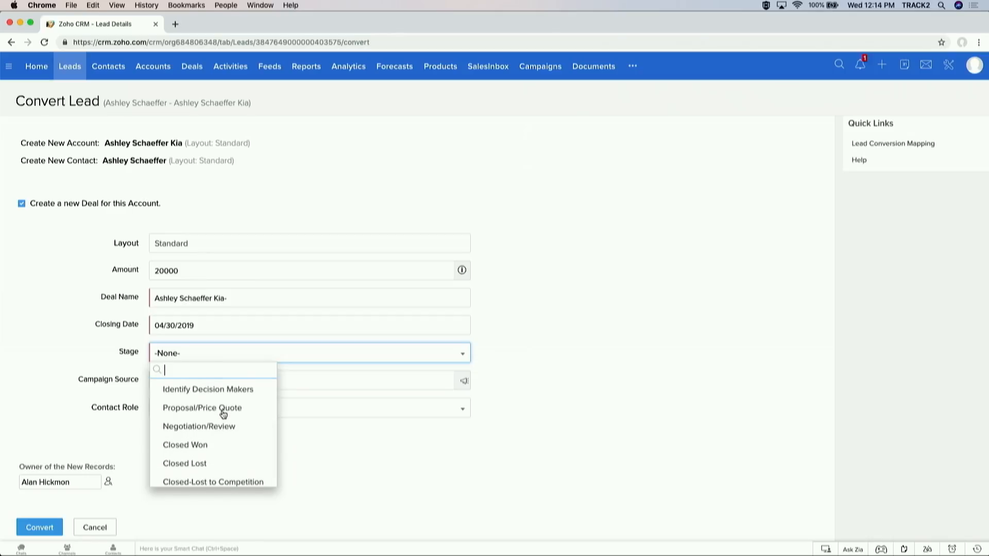
scroll(223, 415, "up", 4)
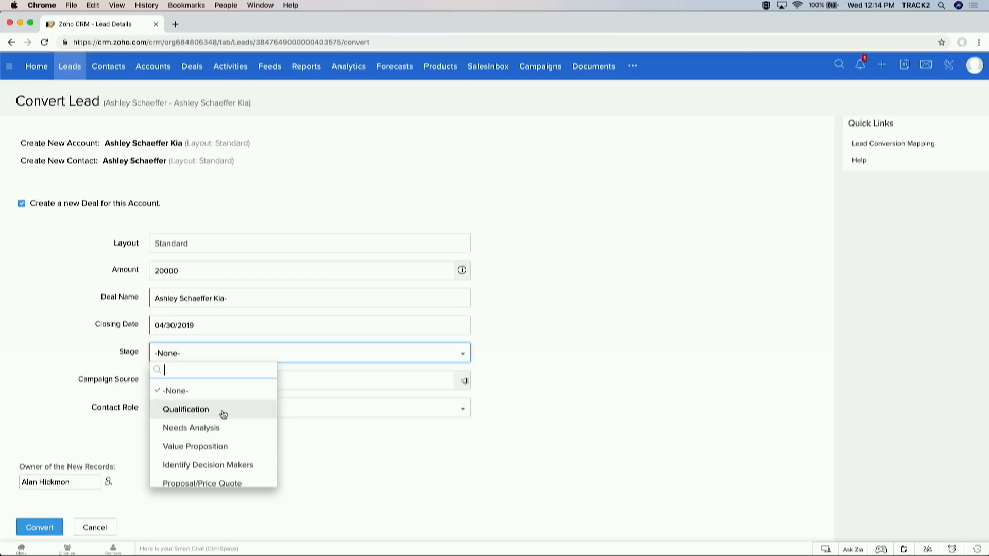
left_click(225, 415)
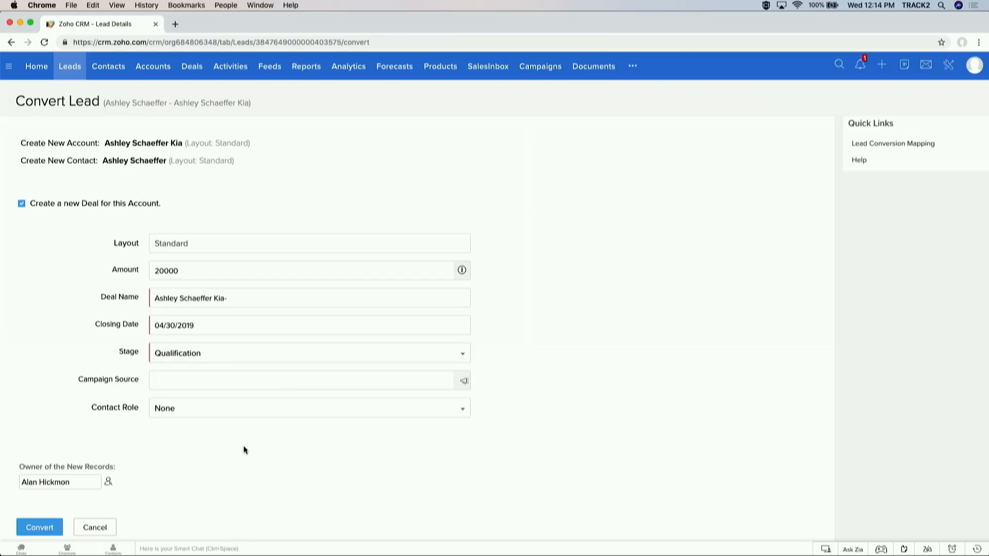
left_click(51, 528)
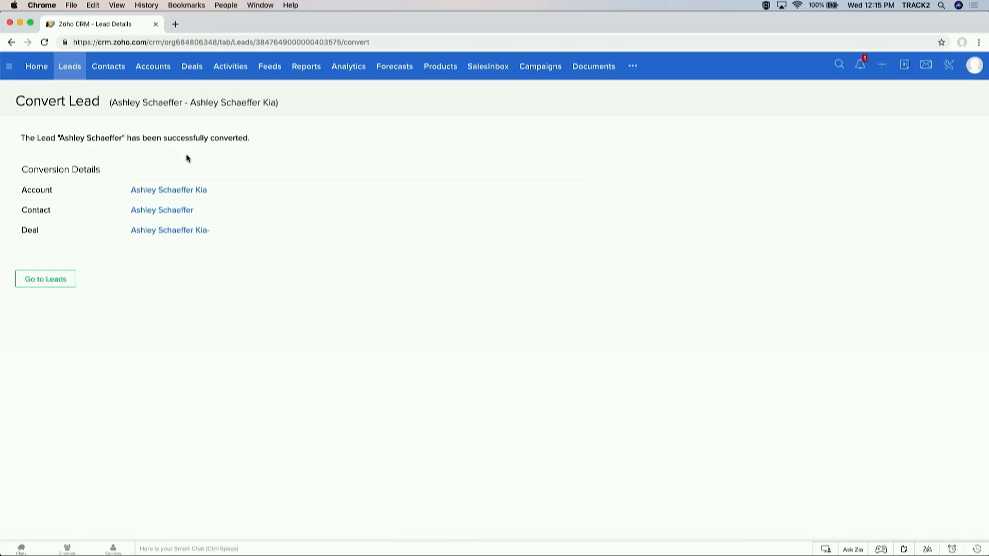
Step: Open the Ashley Schaeffer Kia account and start a new contact from its Contacts list
left_click(164, 191)
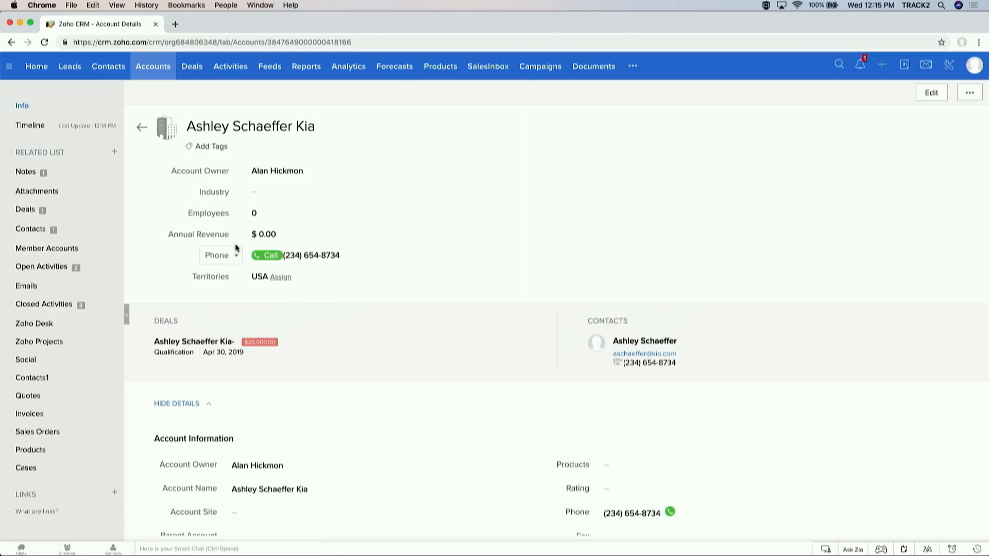
left_click(81, 236)
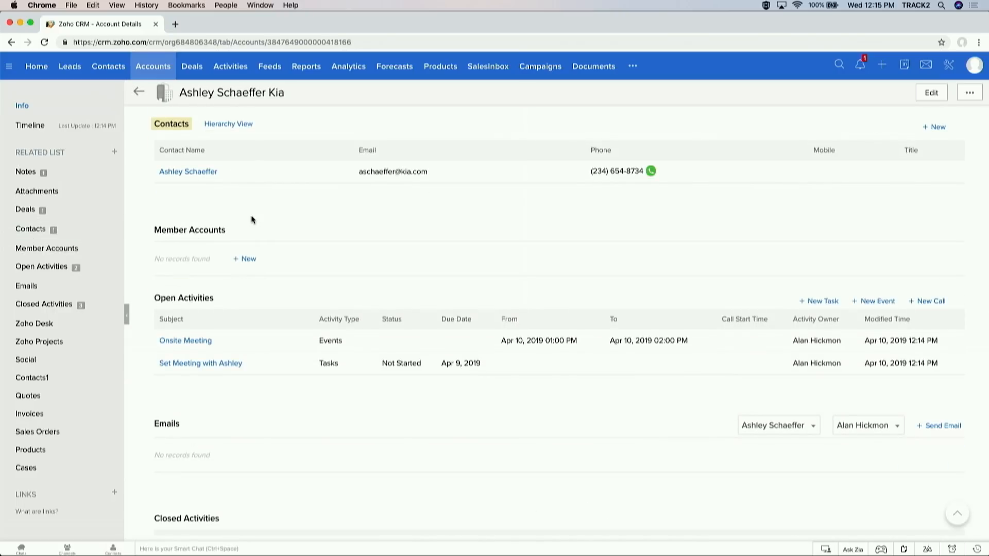
left_click(933, 129)
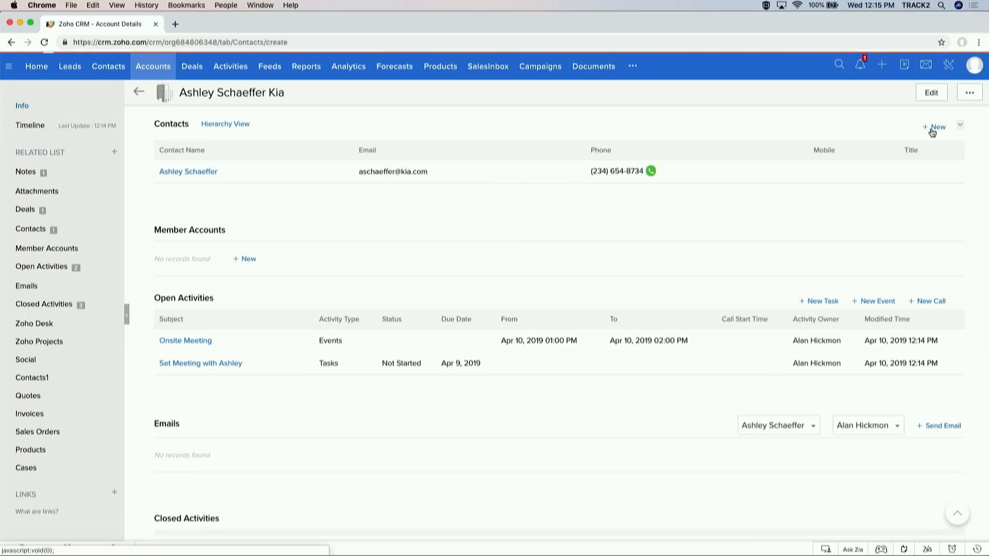
Step: Save a new contact with first and last name, title Secretary, reporting to the existing contact
left_click(609, 252)
left_click(577, 287)
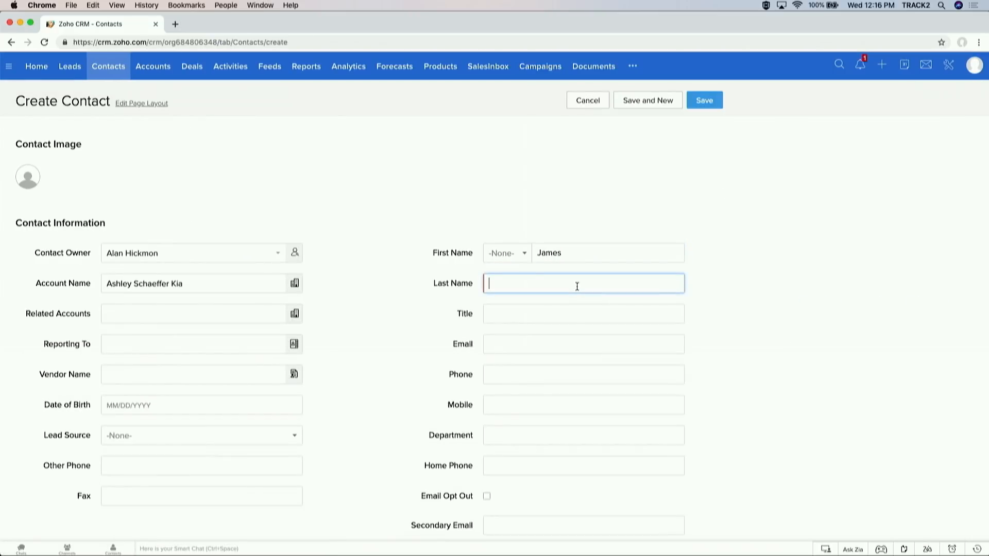
left_click(543, 317)
type("GM")
key("BackSpace")
key("BackSpace")
type("Sc")
type("cretary")
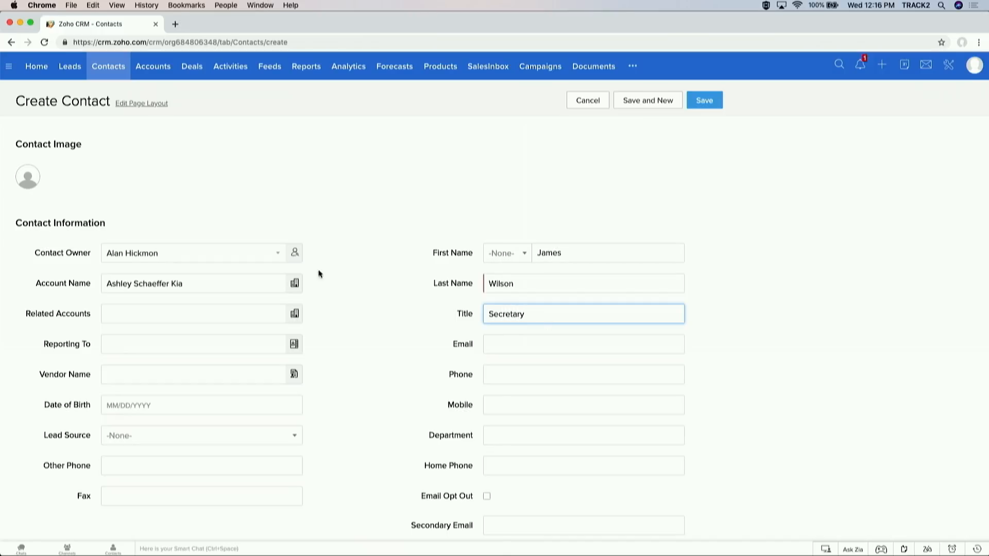
left_click(295, 345)
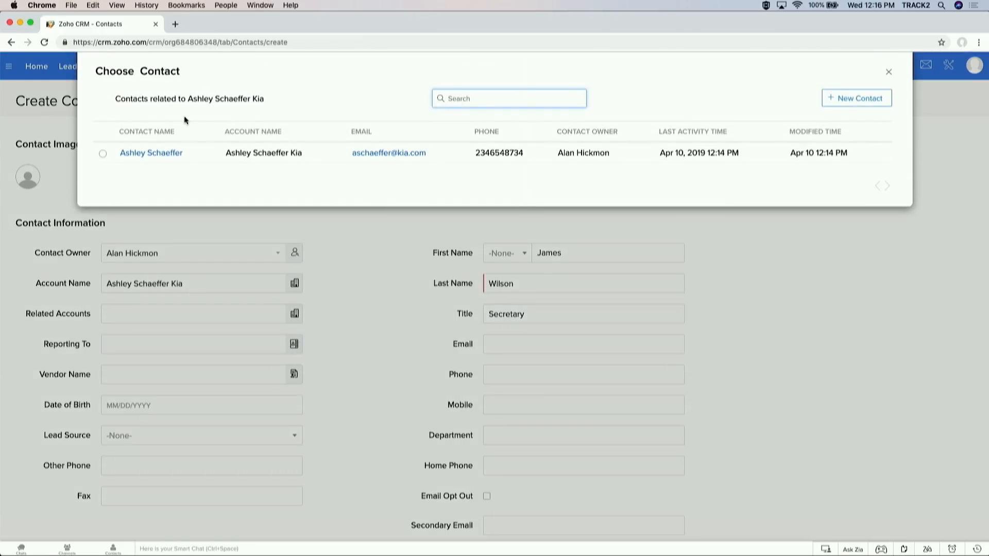
left_click(103, 154)
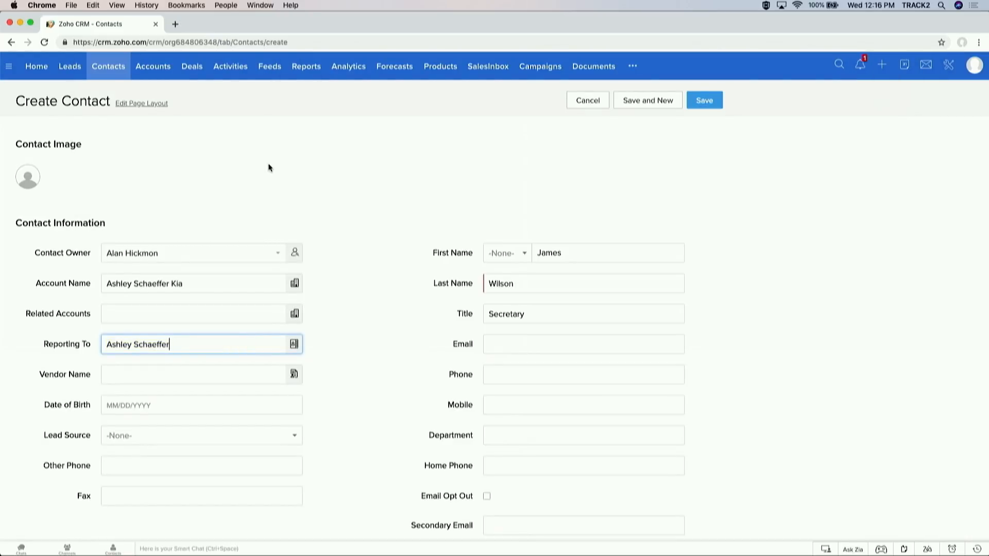
left_click(700, 109)
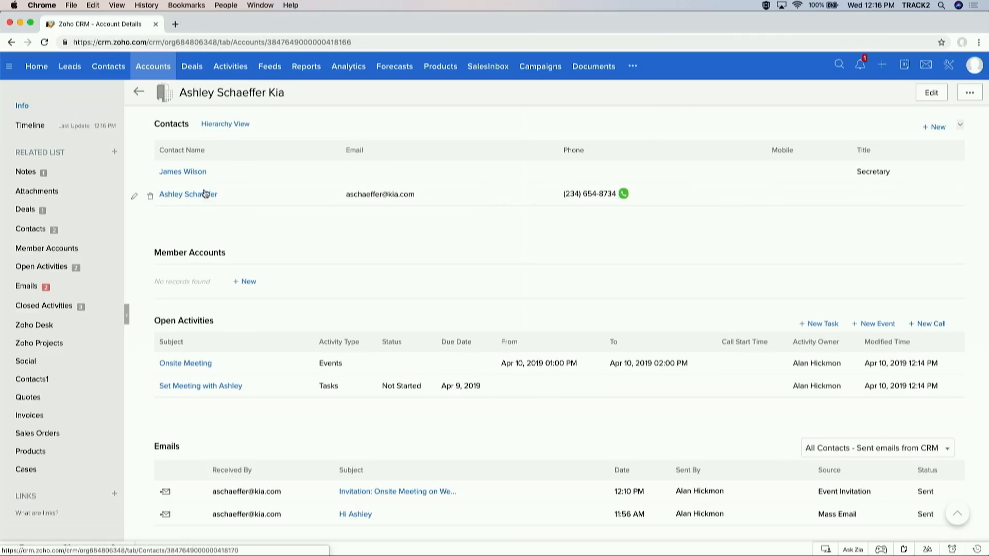
Step: Check the contact hierarchy, reset page zoom, and go to the account's Member Accounts list
left_click(233, 127)
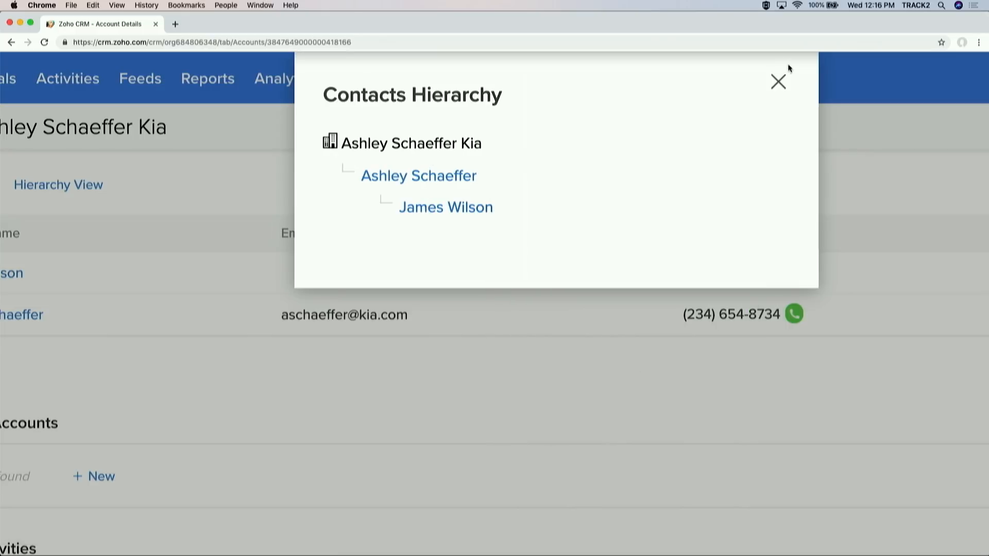
left_click(779, 82)
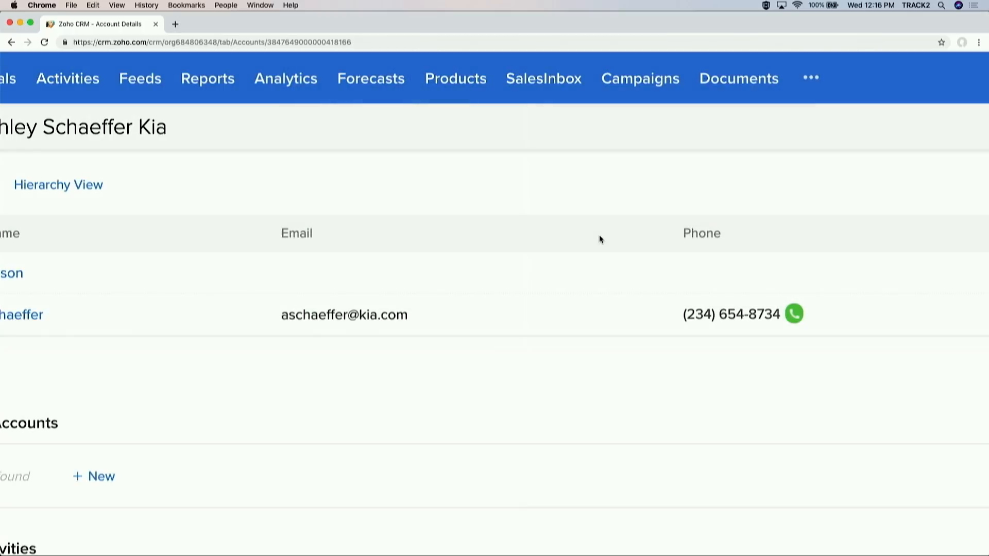
key("super+0")
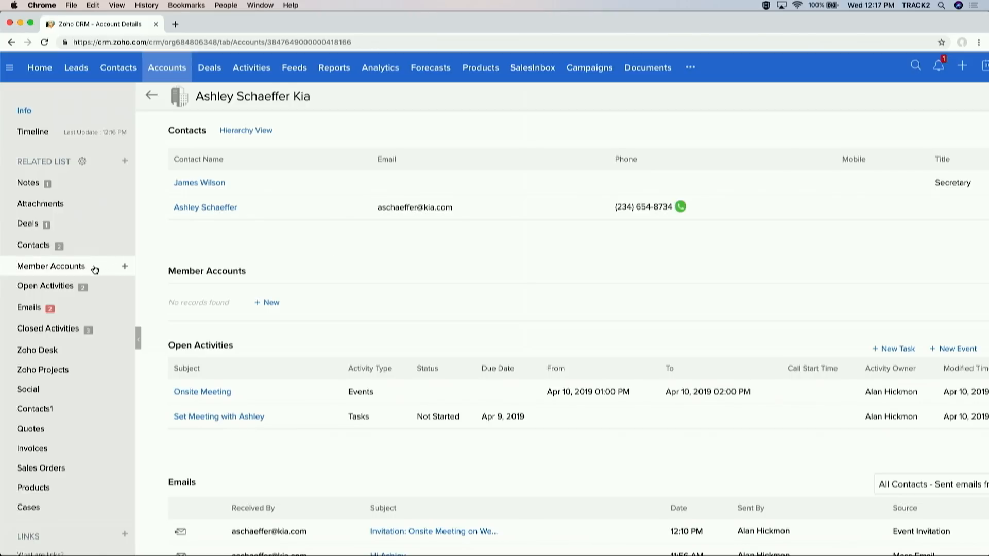
left_click(51, 266)
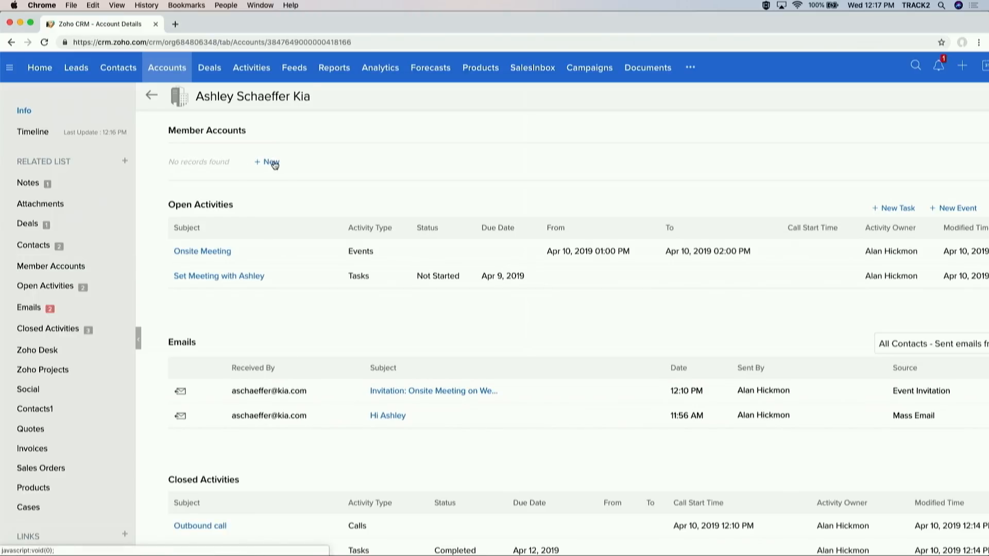
Step: Create member account 'Ashley Schaeffer Chevy' with parent Ashley Schaeffer Kia and save it
left_click(275, 163)
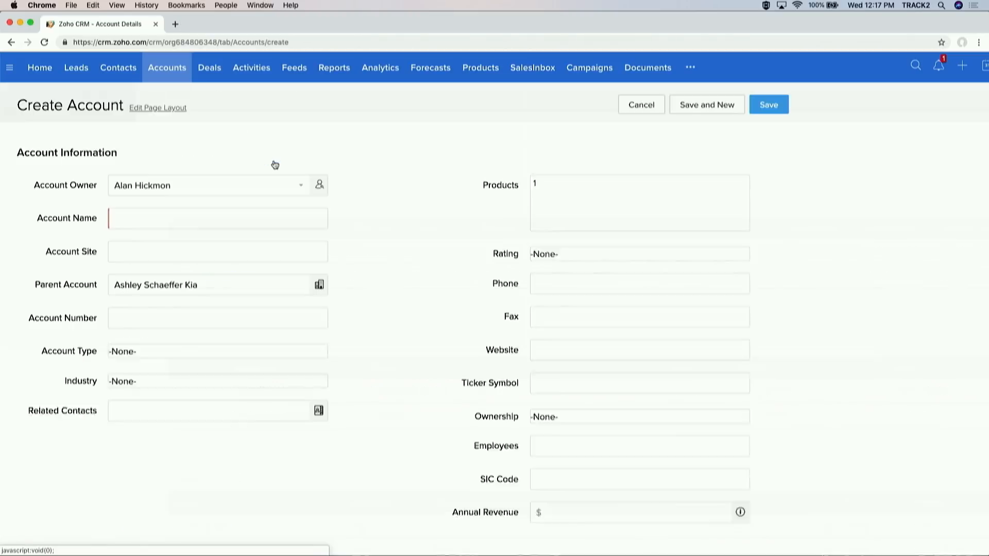
left_click(251, 221)
type("Ashley ")
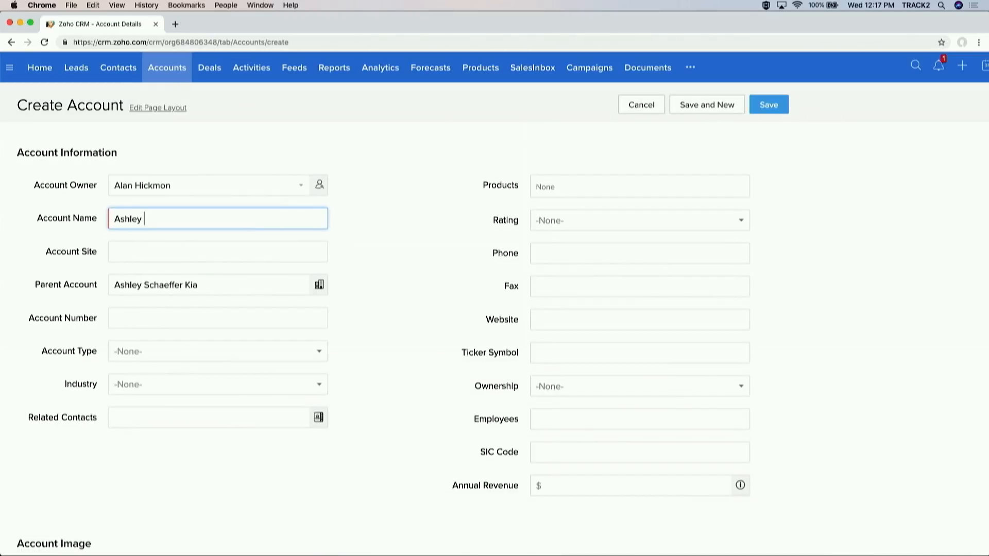
type("Schaeffer Chec")
type("y")
left_click(358, 221)
scroll(358, 222, "down", 3)
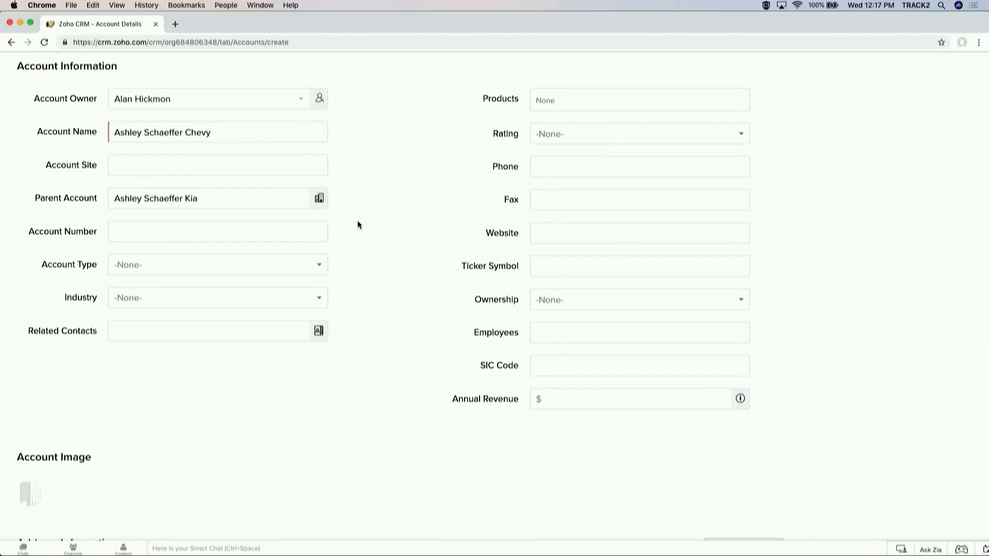
scroll(359, 225, "down", 5)
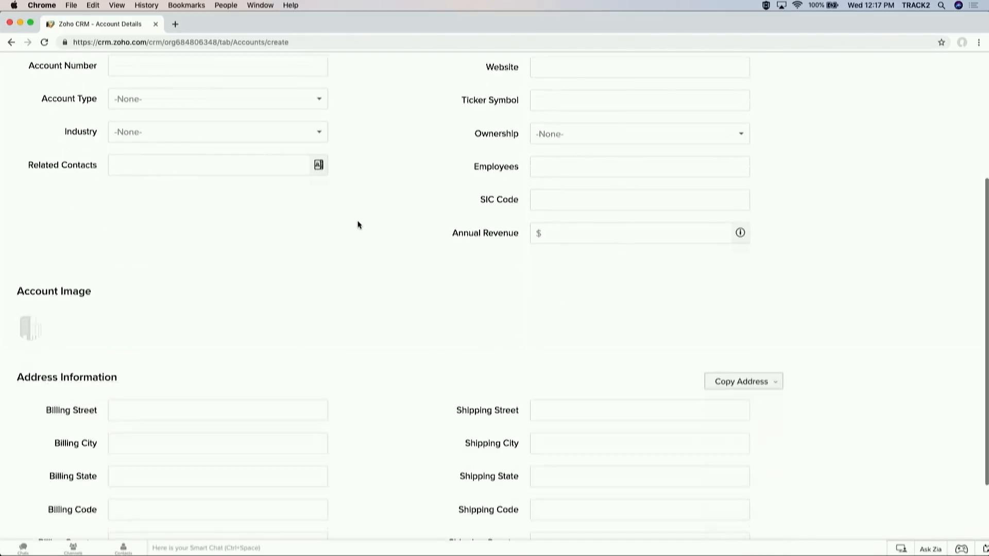
scroll(360, 226, "up", 4)
scroll(358, 225, "up", 4)
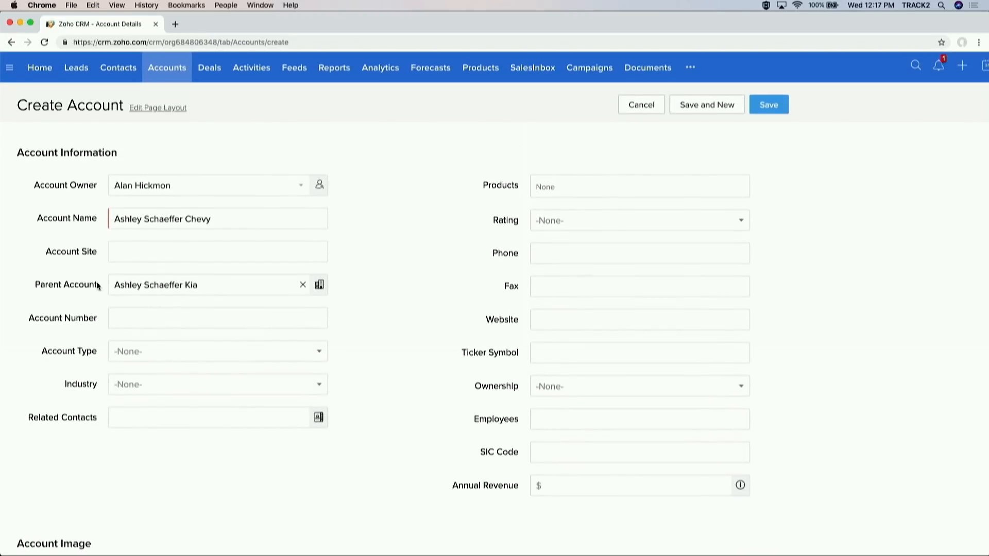
left_click_drag(49, 285, 98, 286)
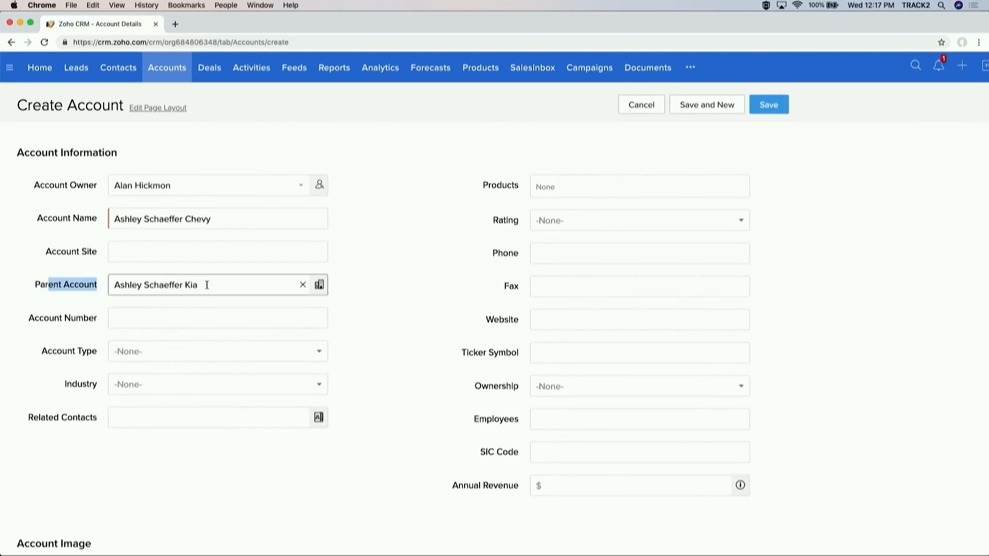
left_click(769, 106)
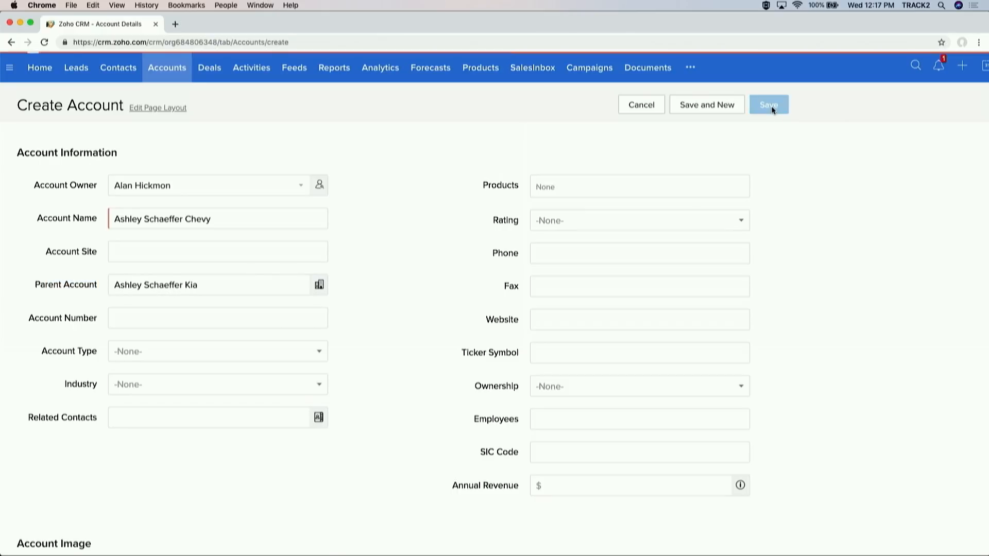
scroll(772, 110, "down", 15)
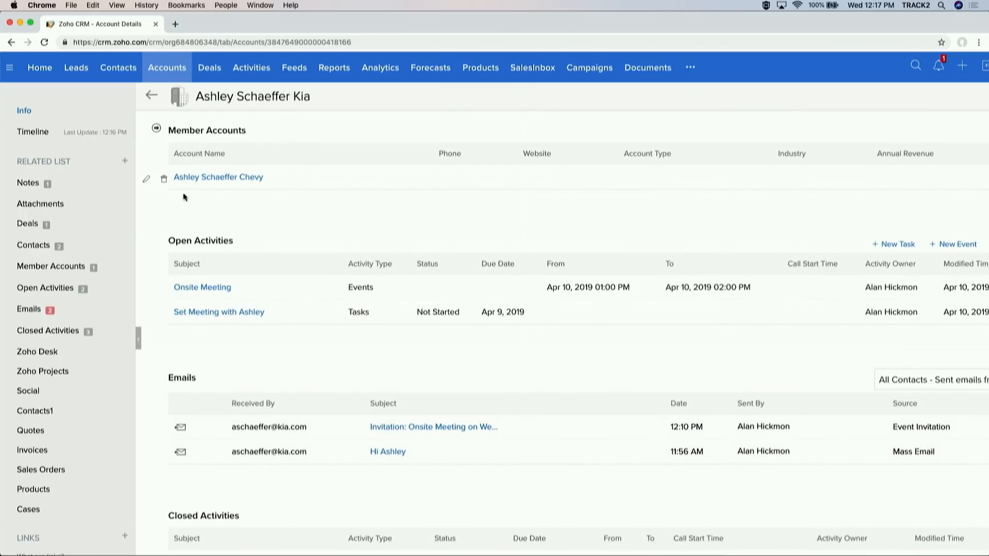
left_click(246, 179)
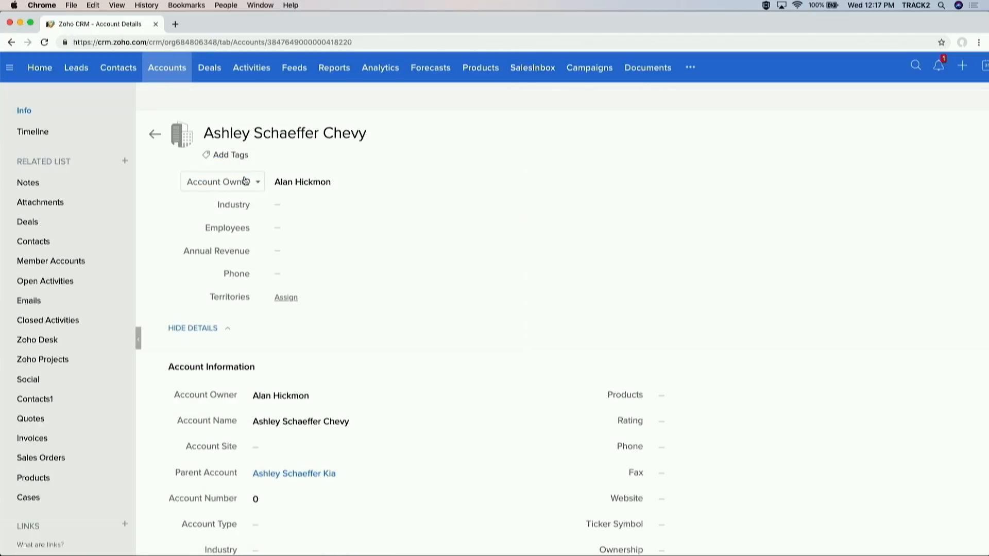
scroll(428, 248, "down", 2)
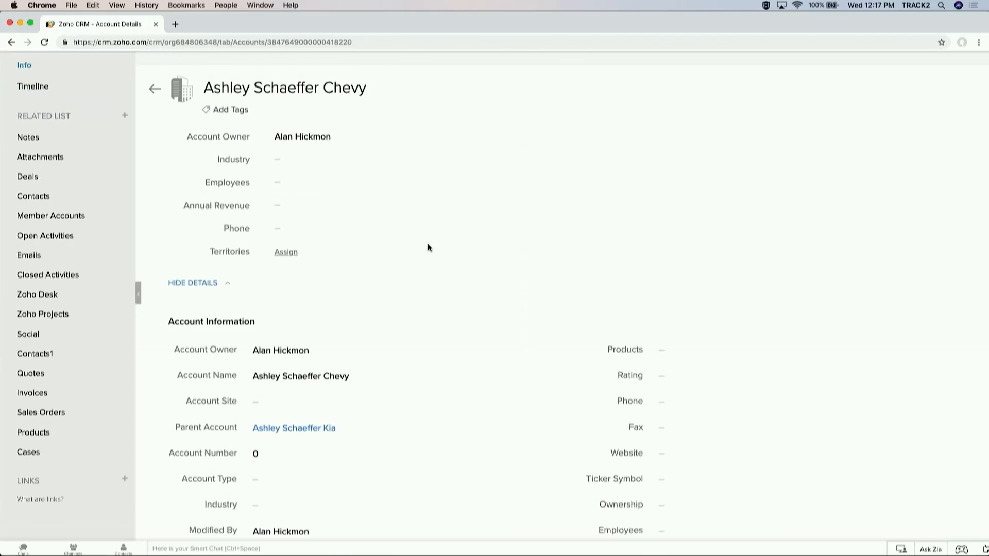
scroll(428, 248, "down", 3)
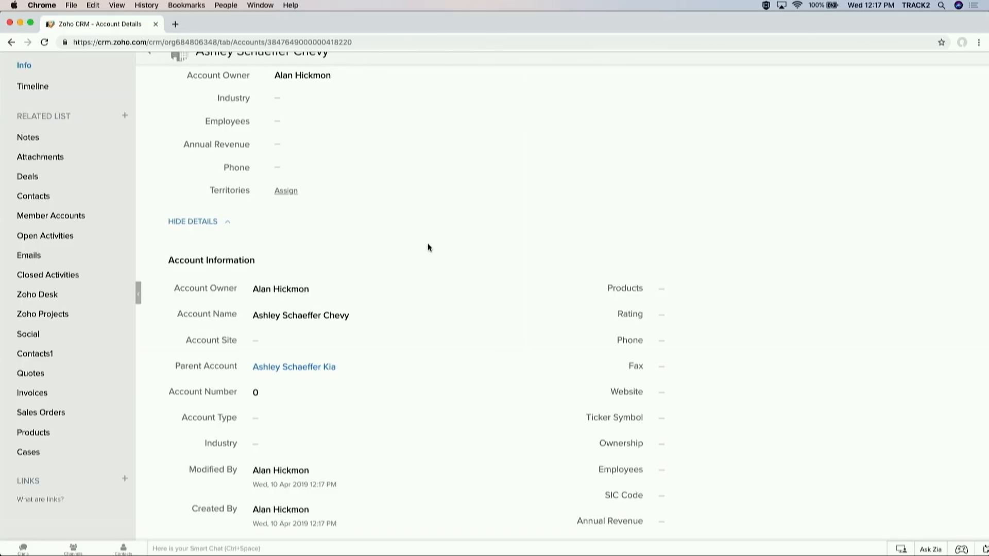
scroll(427, 248, "down", 8)
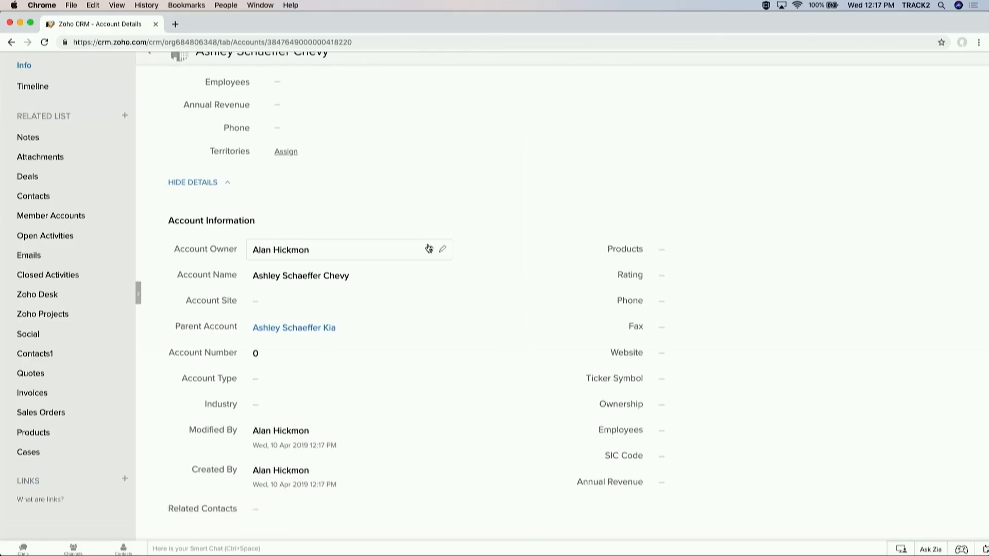
scroll(428, 247, "up", 1)
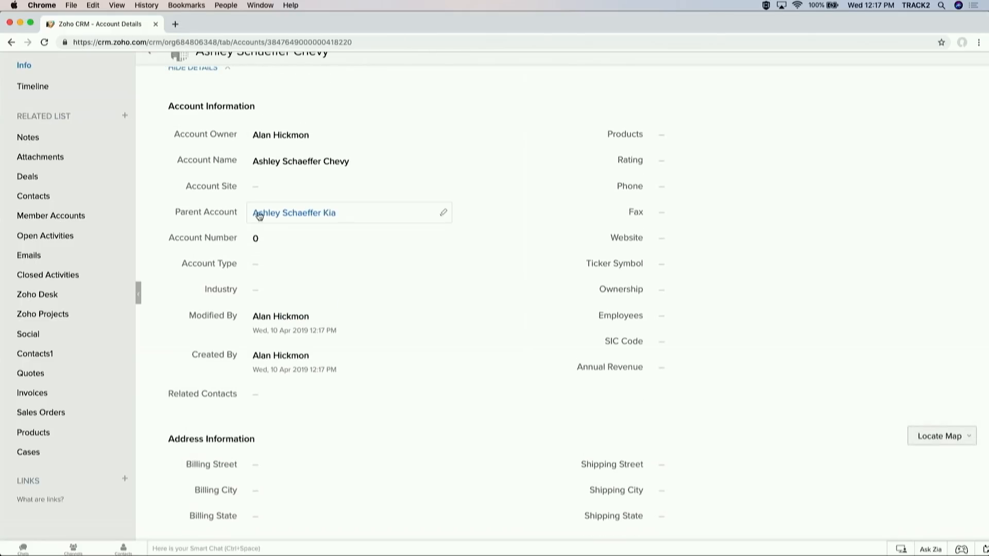
left_click_drag(175, 213, 241, 216)
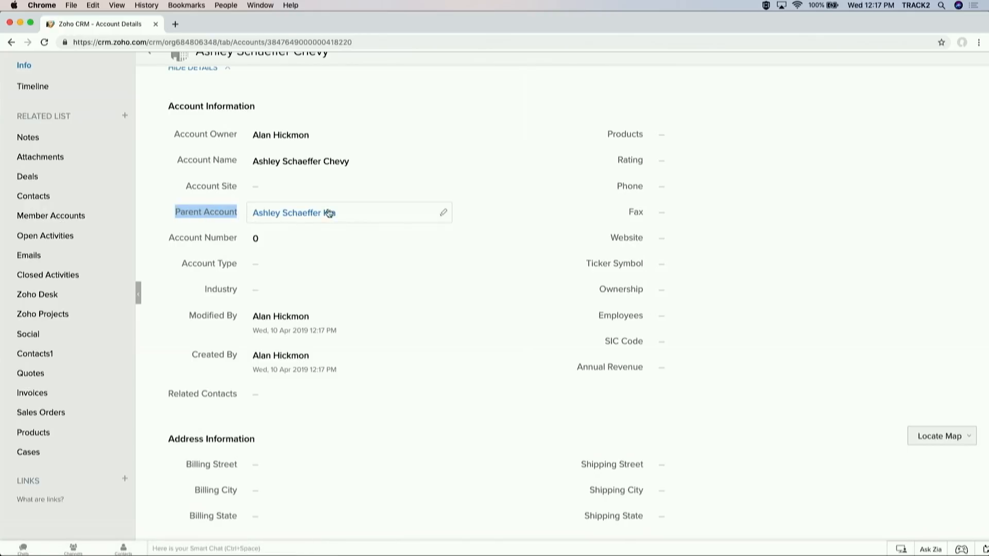
mouse_move(315, 213)
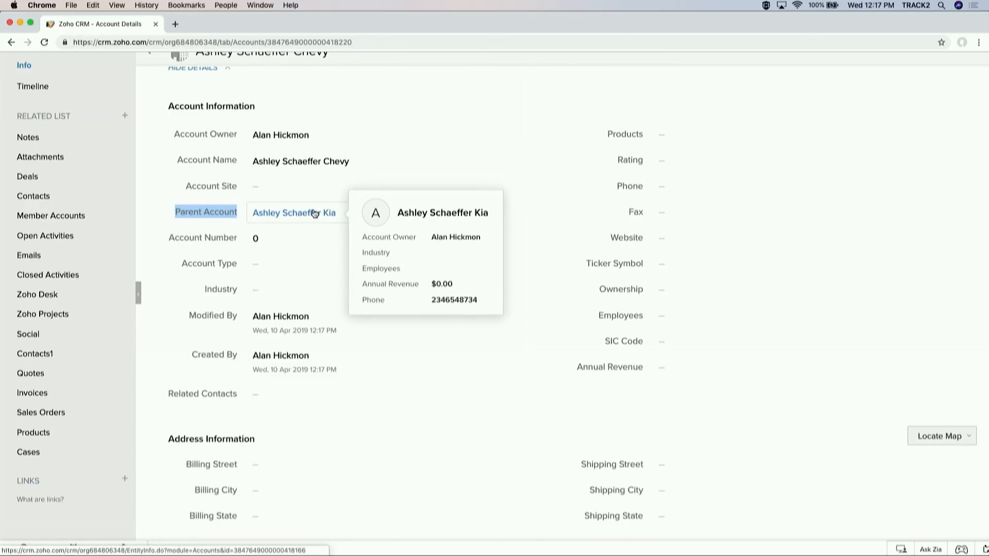
left_click(315, 213)
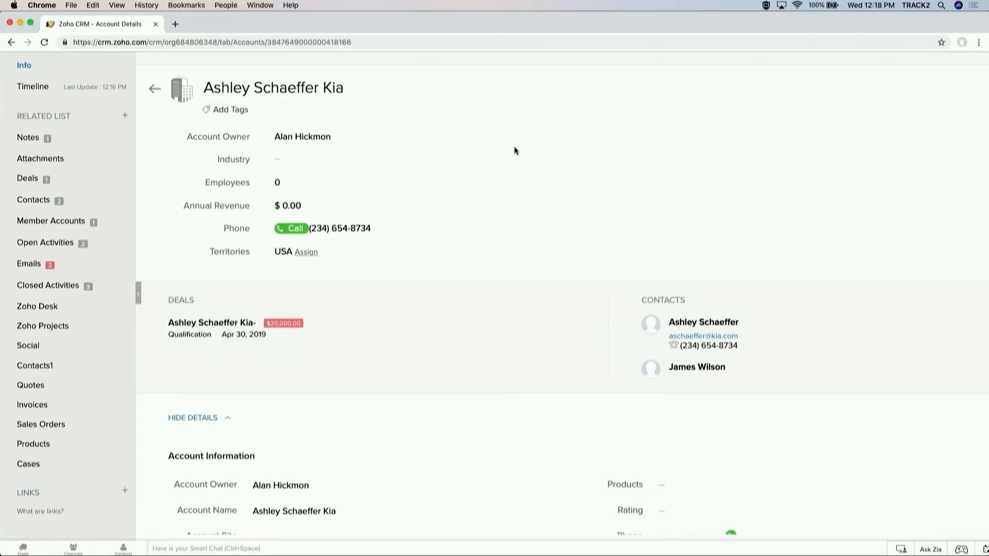
Step: Open the Ashley Schaeffer Kia- deal from the account and bring up its Contact Roles list
left_click(83, 182)
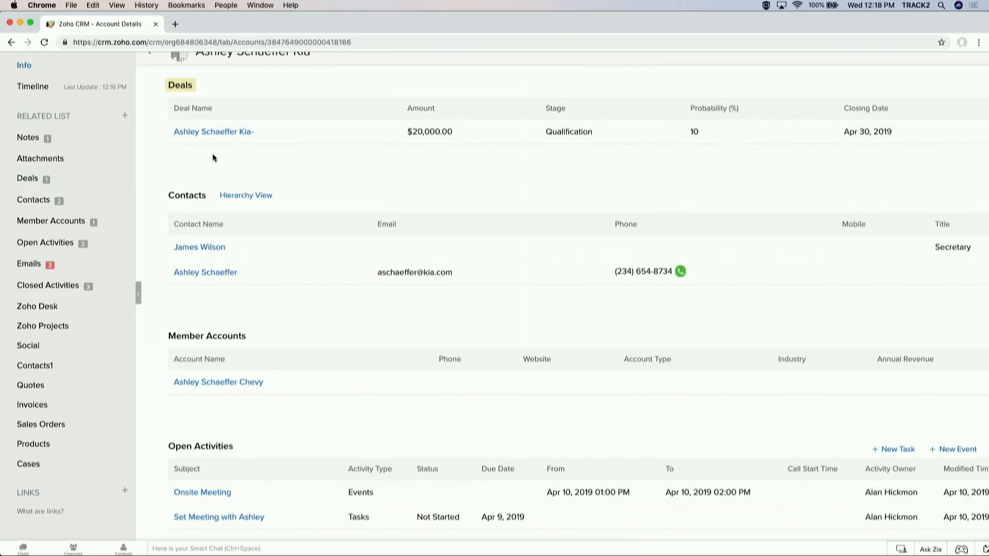
left_click(227, 132)
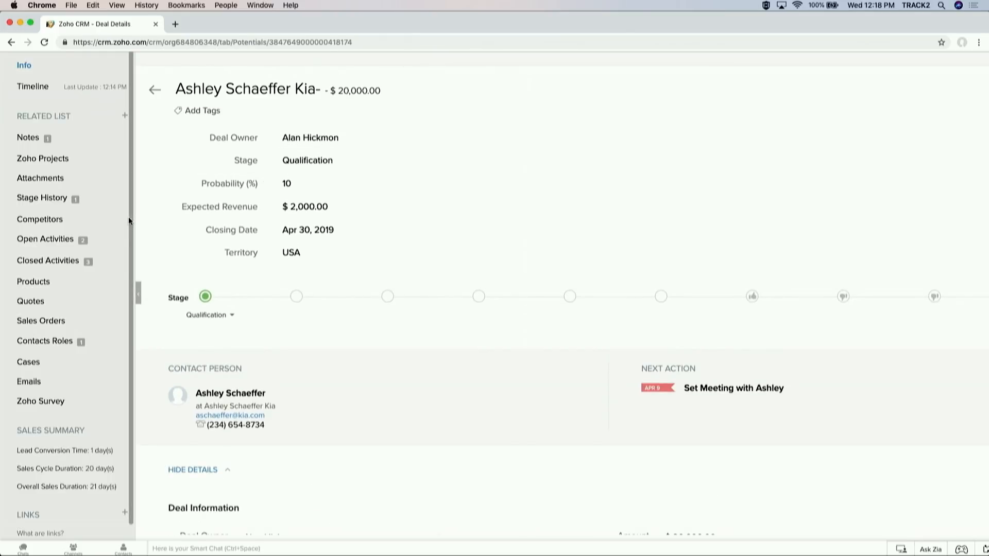
left_click(78, 341)
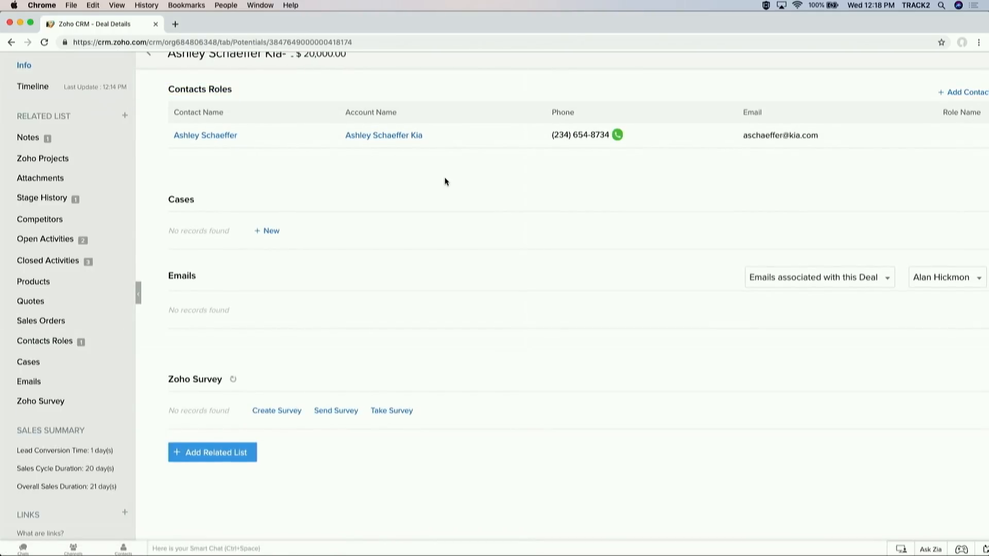
scroll(444, 178, "down", 2)
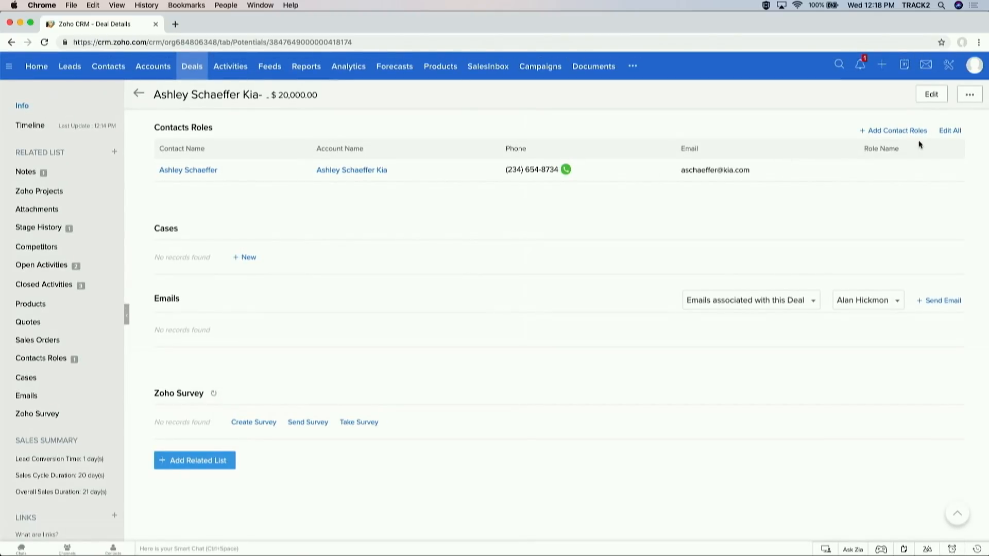
left_click(889, 132)
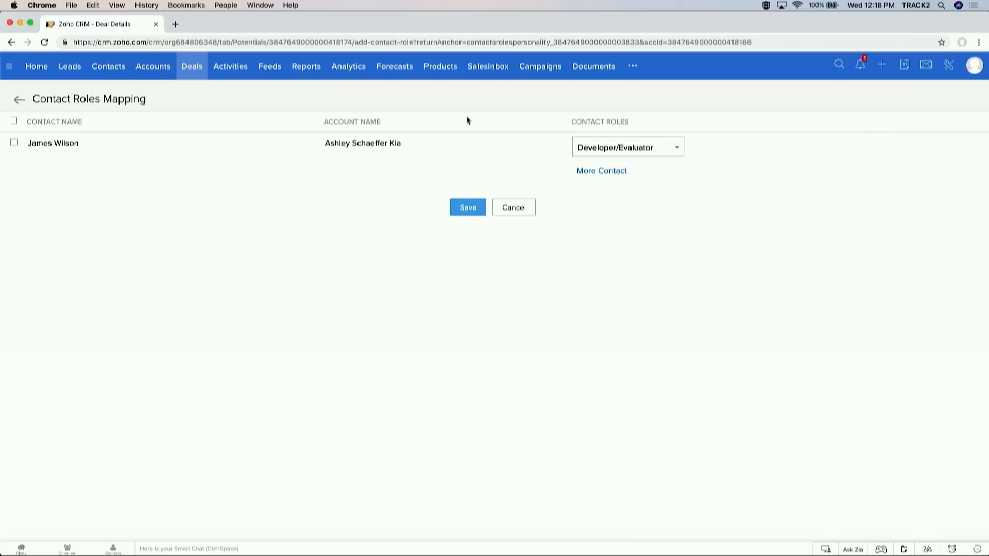
Step: Assign the Secretary contact the Purchasing role on the deal and save
left_click(14, 144)
left_click(608, 148)
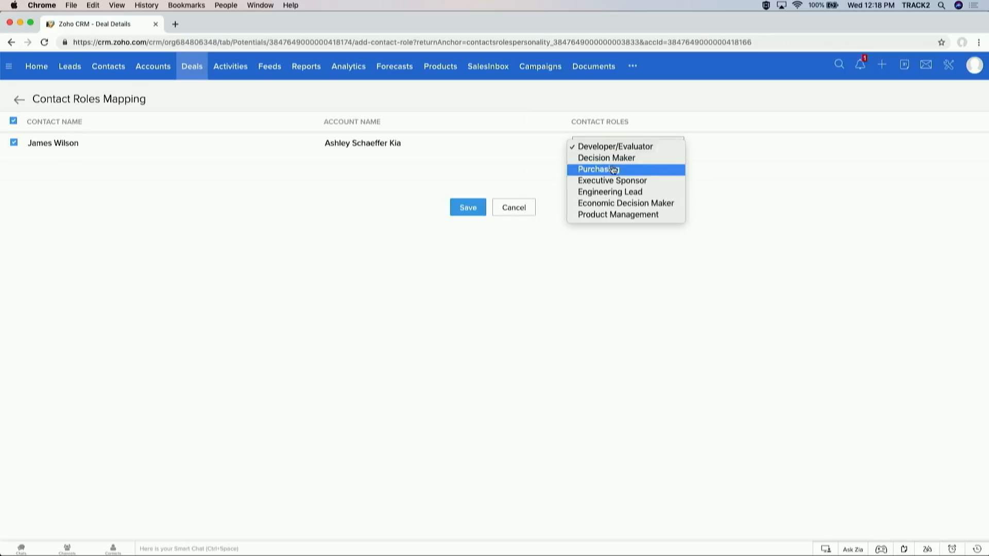
left_click(616, 169)
left_click(471, 210)
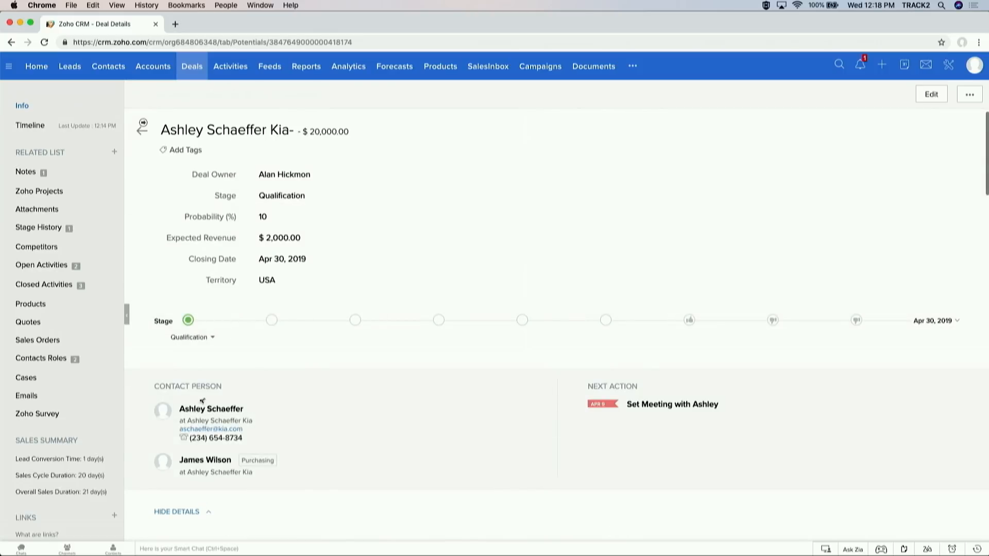
scroll(327, 311, "down", 3)
double_click(249, 317)
scroll(248, 317, "up", 2)
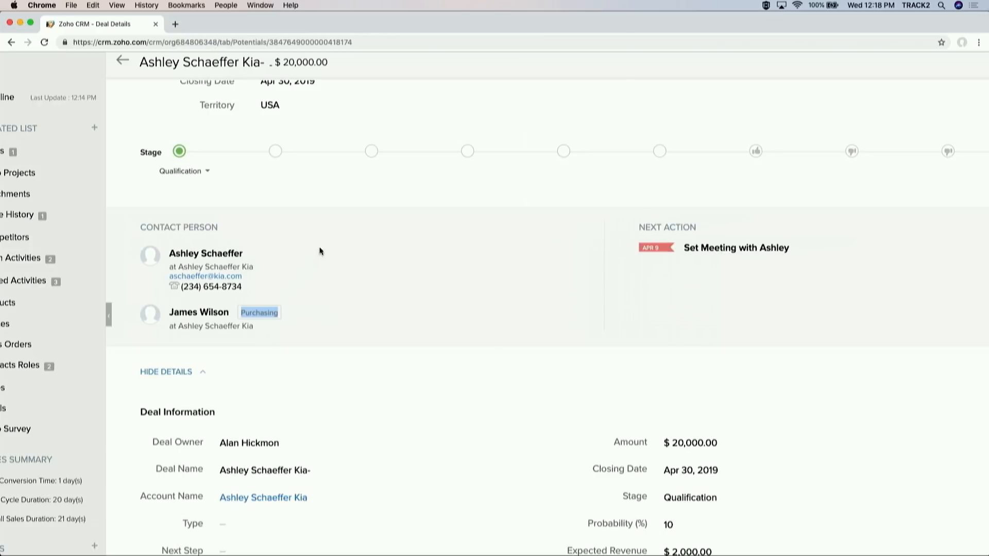
left_click(368, 202)
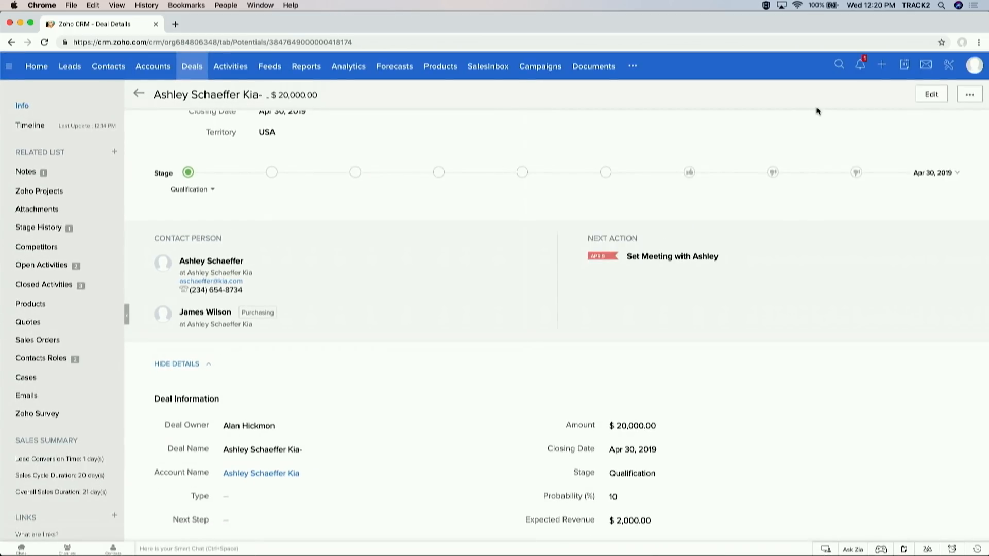
Step: Open the Deals Stage-Probability Mapping through Setup > Modules and Fields
left_click(950, 70)
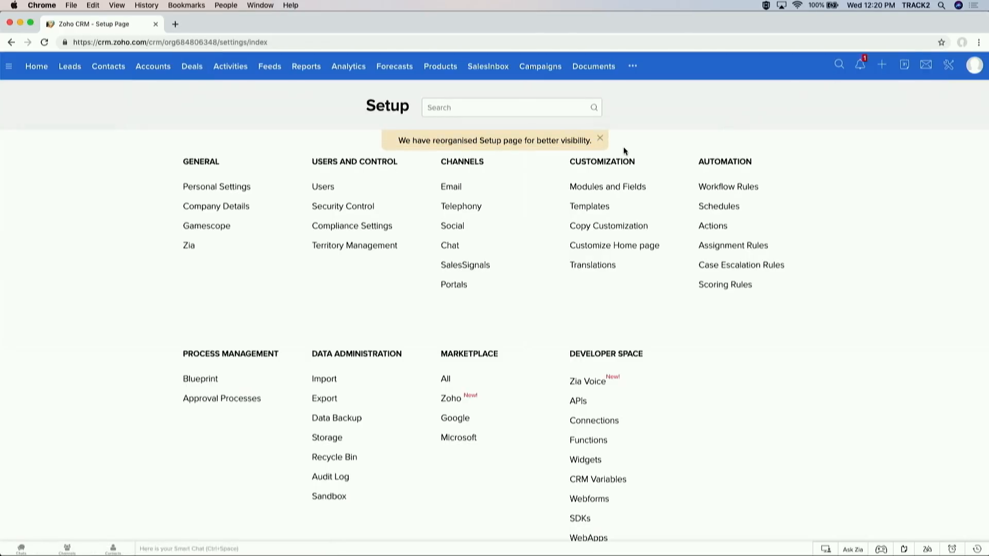
double_click(612, 163)
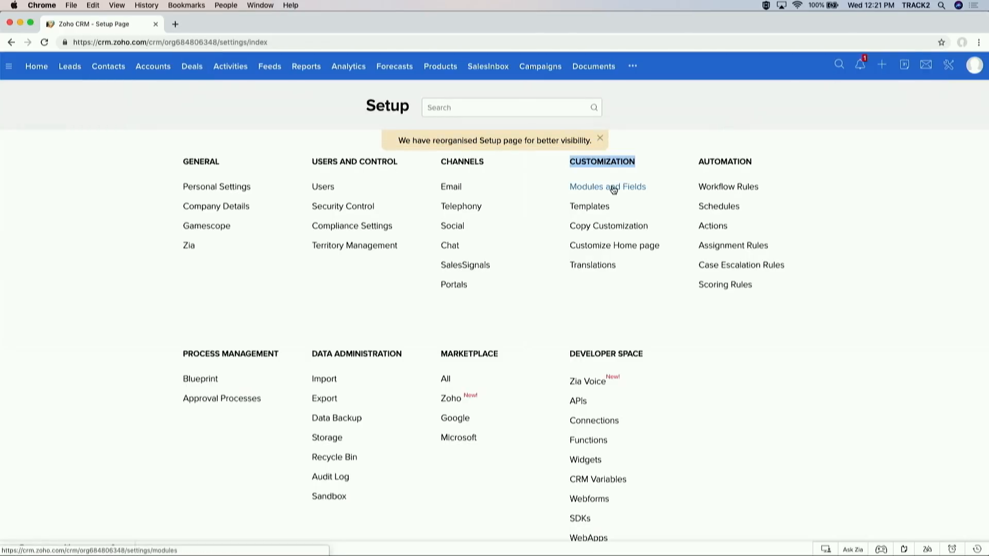
left_click(613, 187)
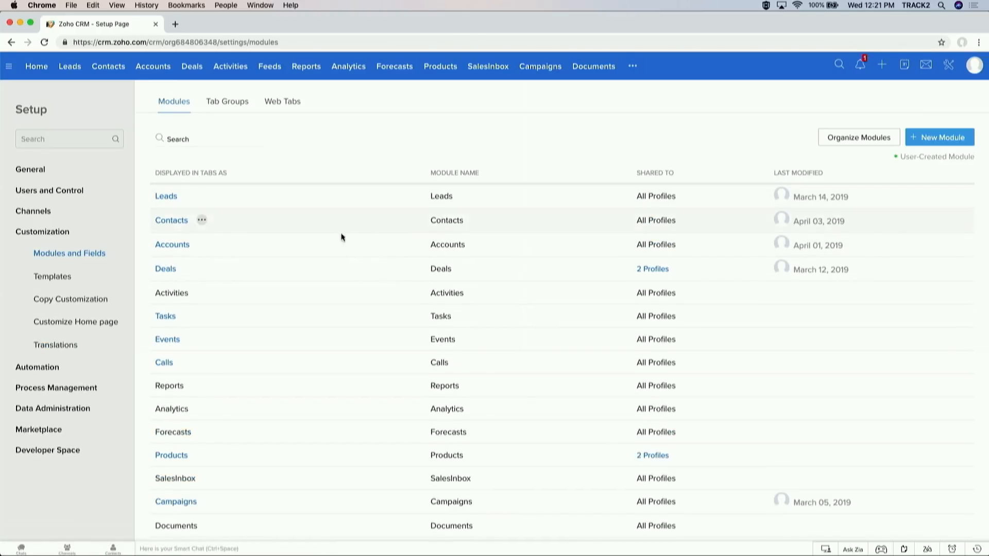
scroll(202, 376, "down", 2)
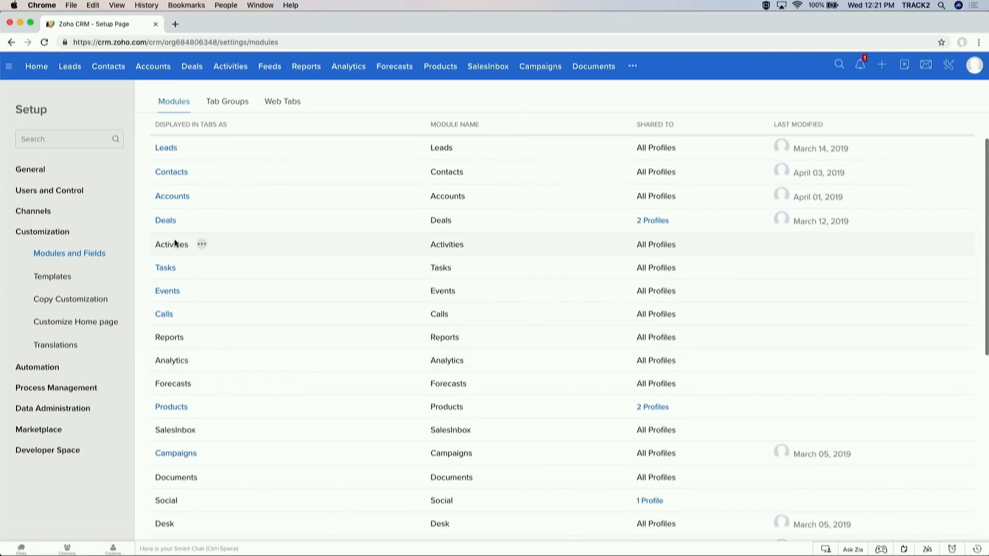
left_click(189, 220)
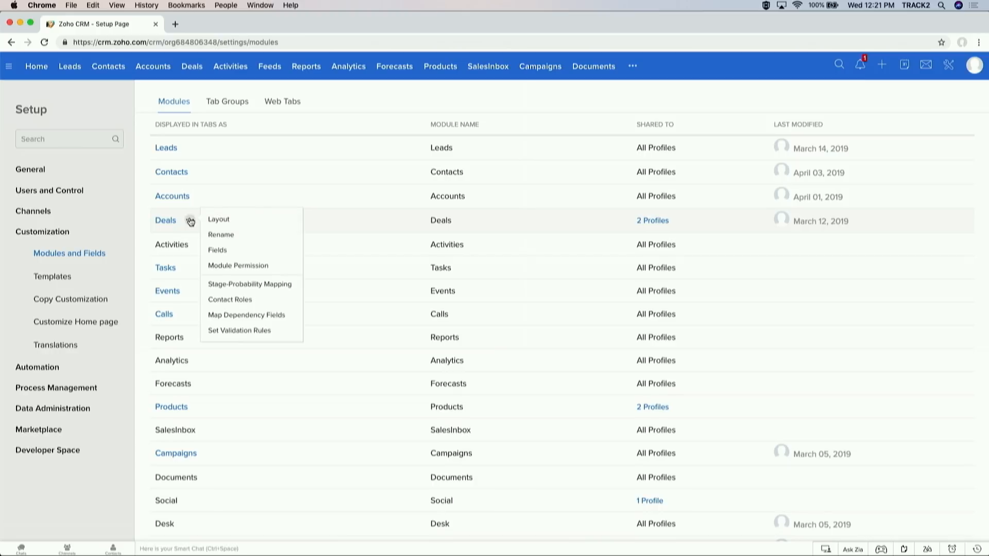
left_click(237, 284)
Step: Add and remove a blank stage row below Needs Analysis, then select its 20 probability
mouse_move(578, 166)
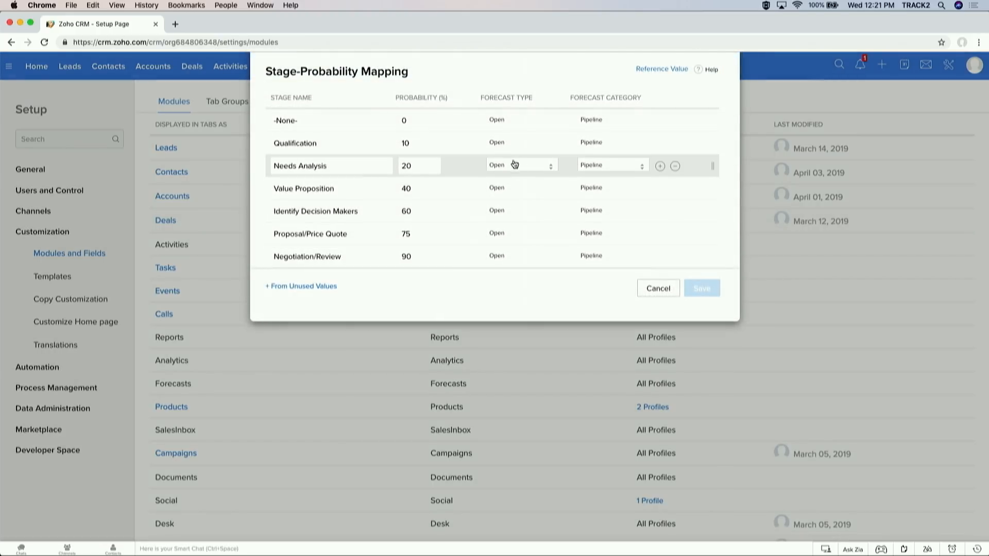
left_click(662, 166)
left_click(675, 187)
double_click(426, 164)
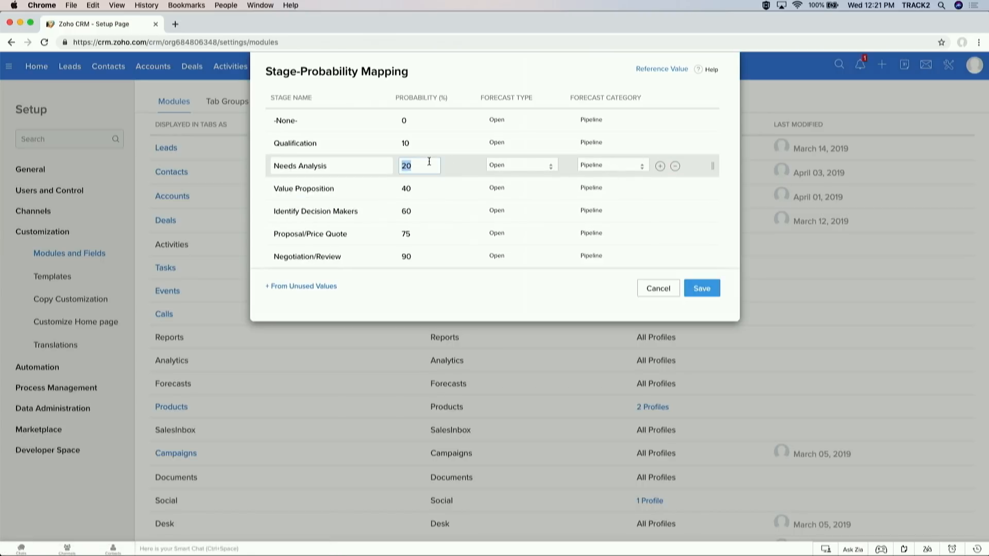
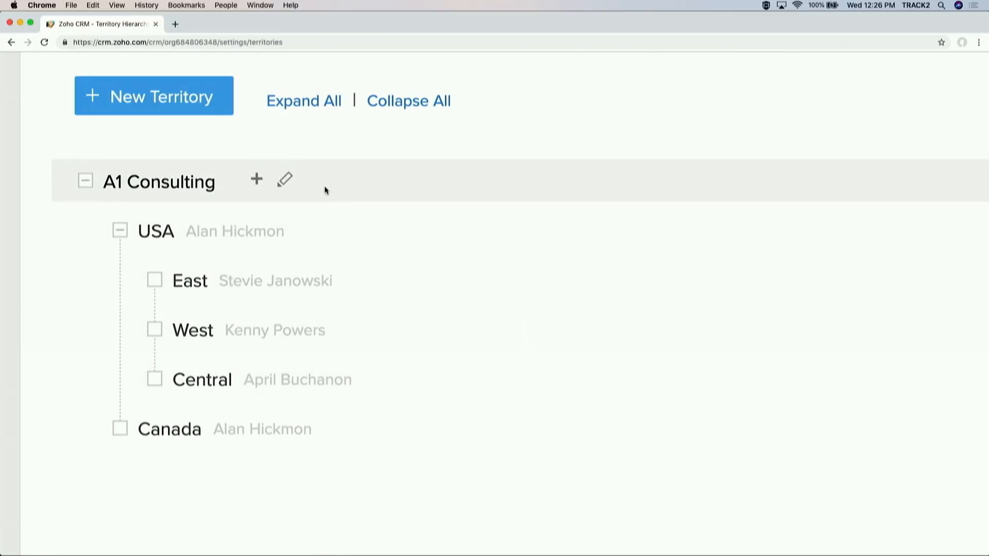
Step: Scroll down the territory hierarchy to bring Canada into view
scroll(326, 191, "down", 5)
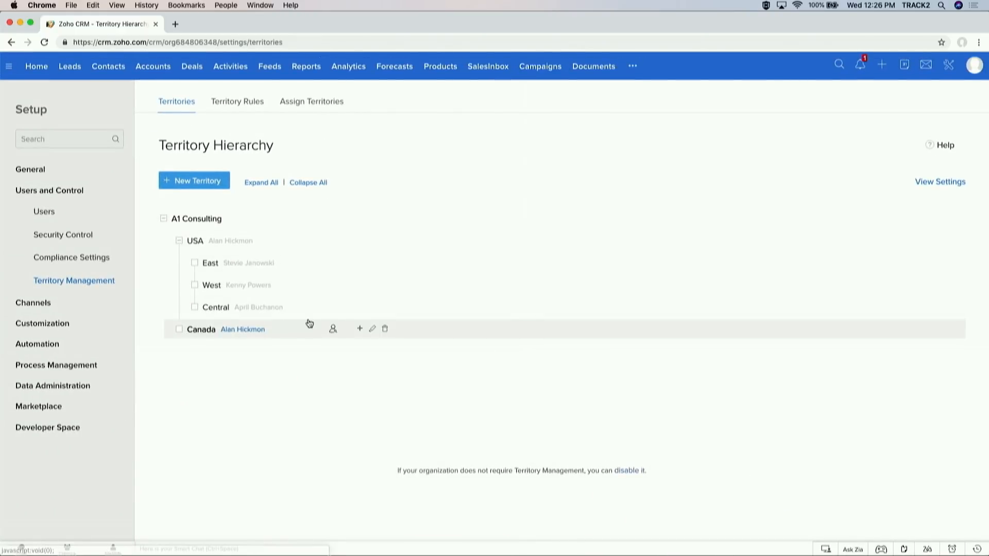
Step: Start a child territory named BC under Canada and assign it a territory manager
left_click(361, 329)
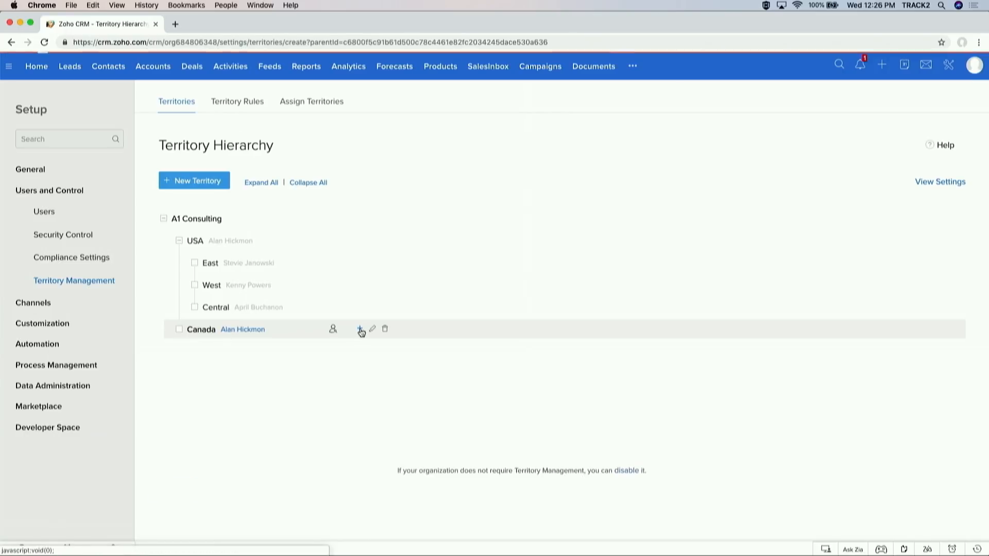
left_click(360, 193)
type("BC")
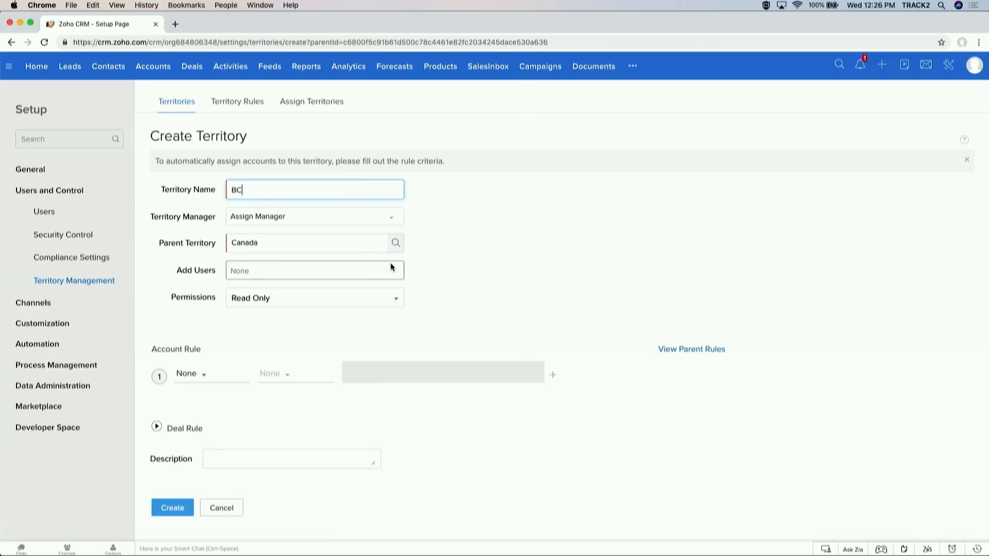
left_click(332, 275)
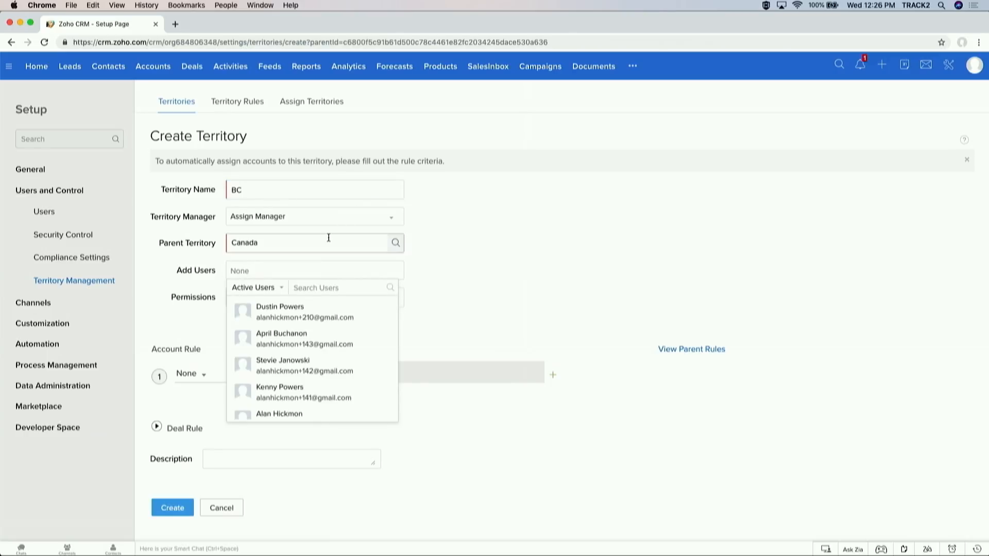
left_click(360, 223)
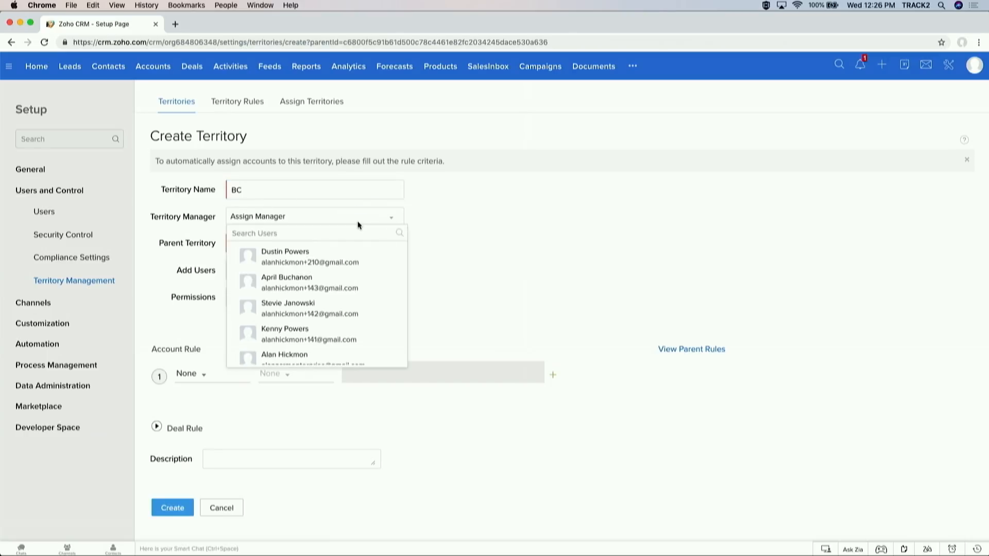
left_click(330, 263)
left_click(203, 373)
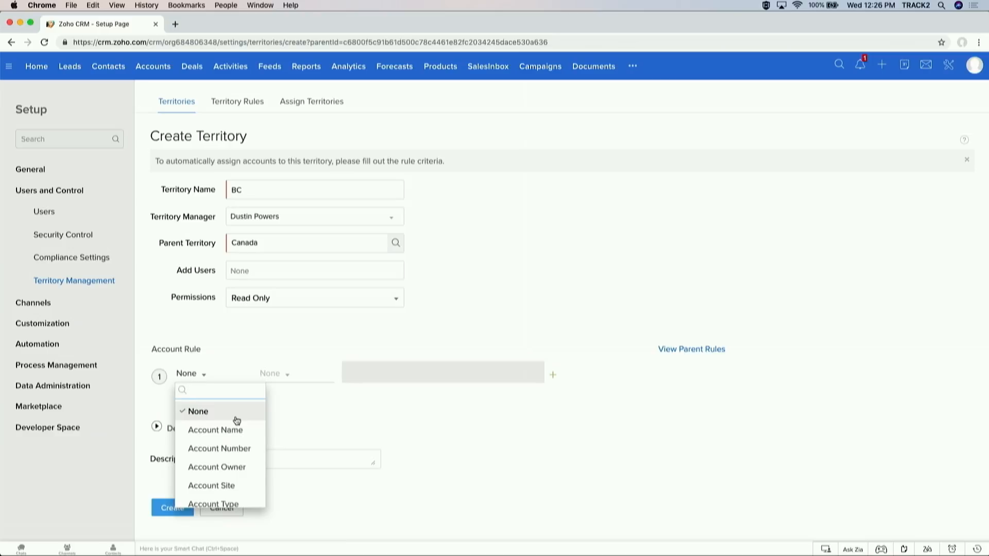
Step: Add the first account rule: Billing State is BC
scroll(237, 421, "down", 3)
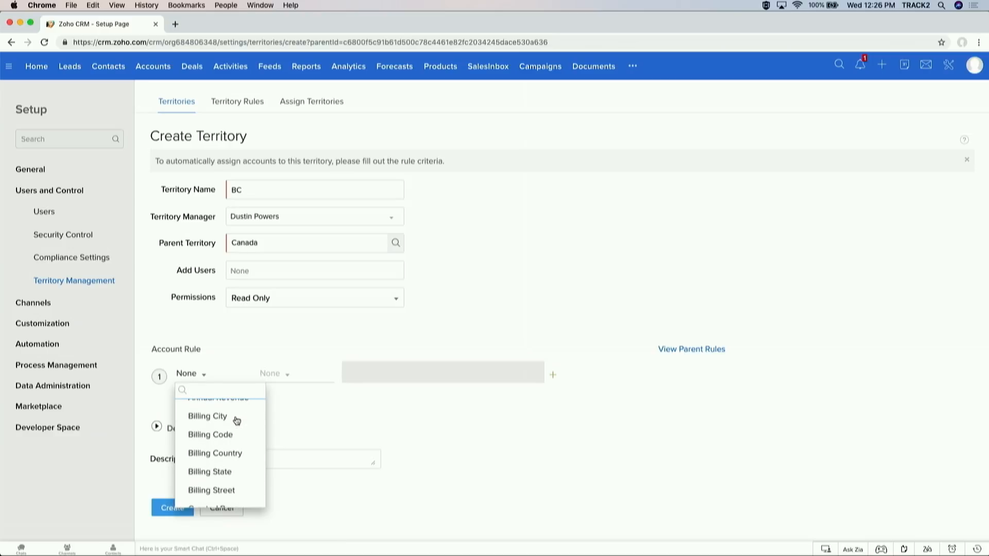
scroll(237, 421, "down", 2)
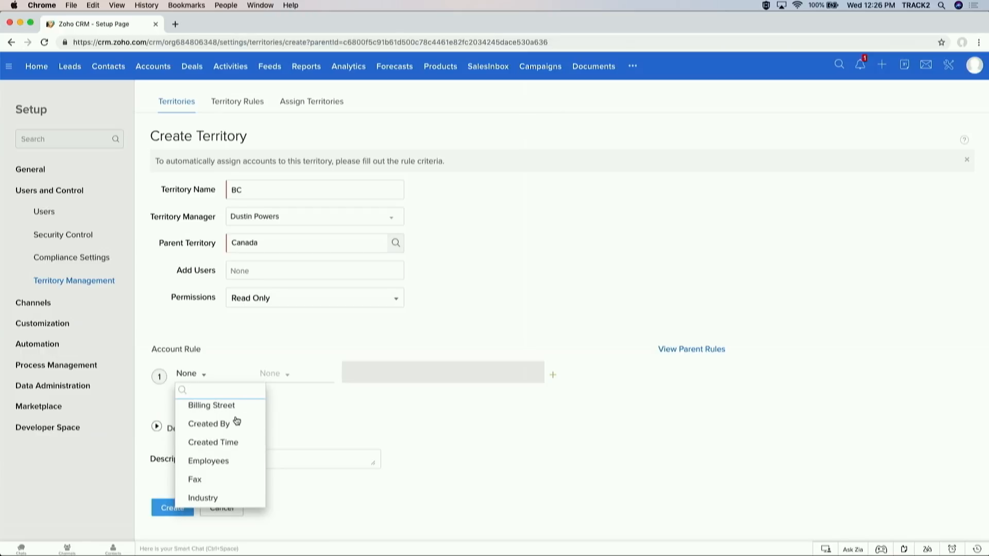
scroll(237, 421, "down", 2)
scroll(236, 420, "up", 6)
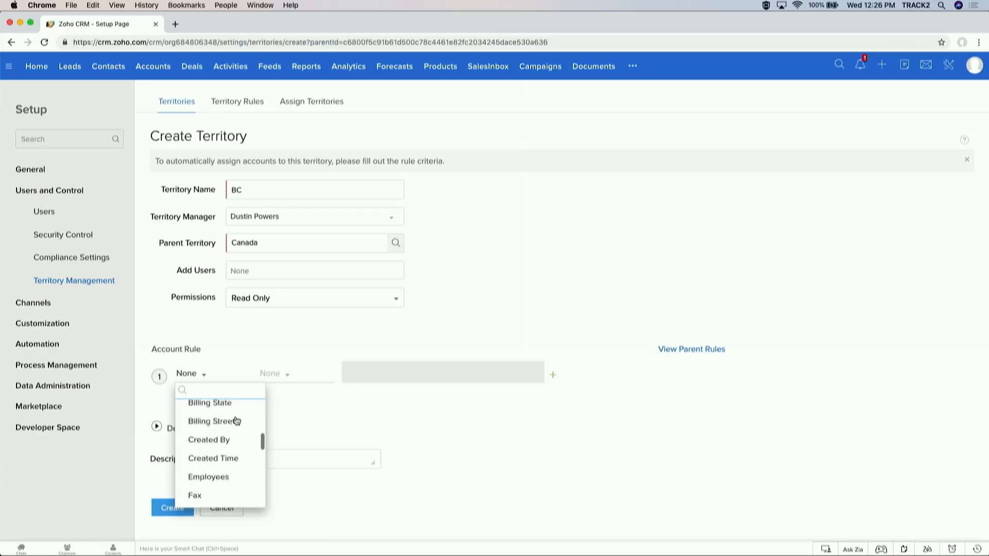
type("stta")
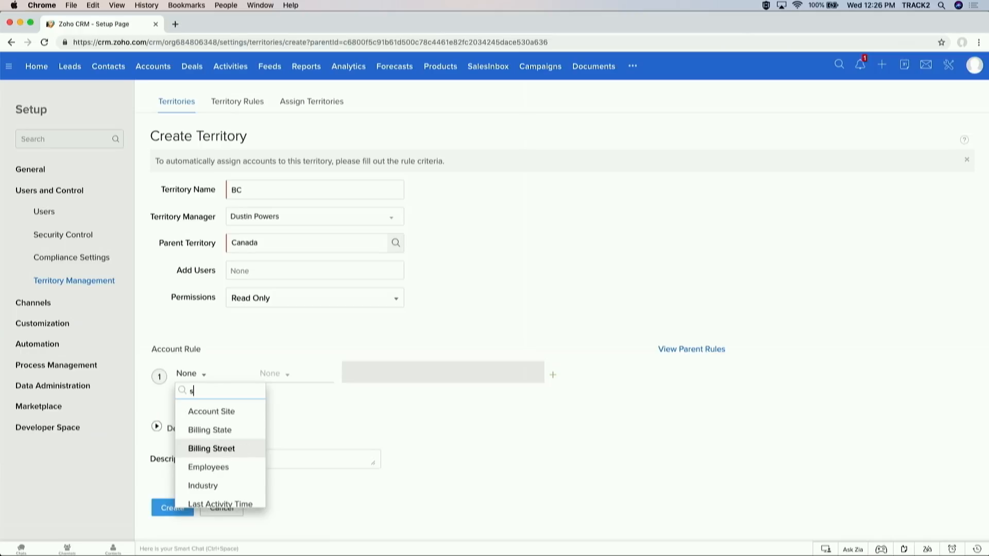
key("BackSpace")
key("BackSpace")
type("art")
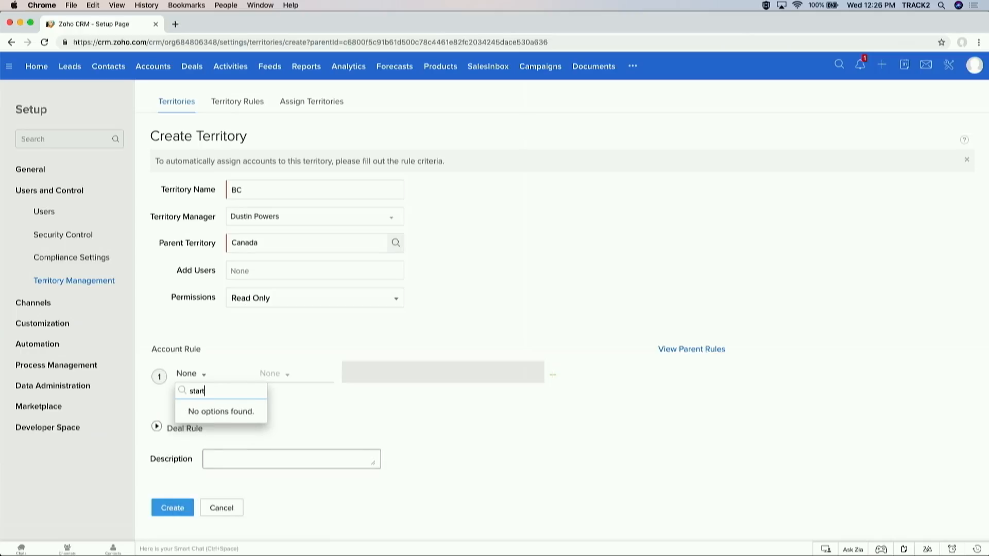
key("BackSpace")
key("BackSpace")
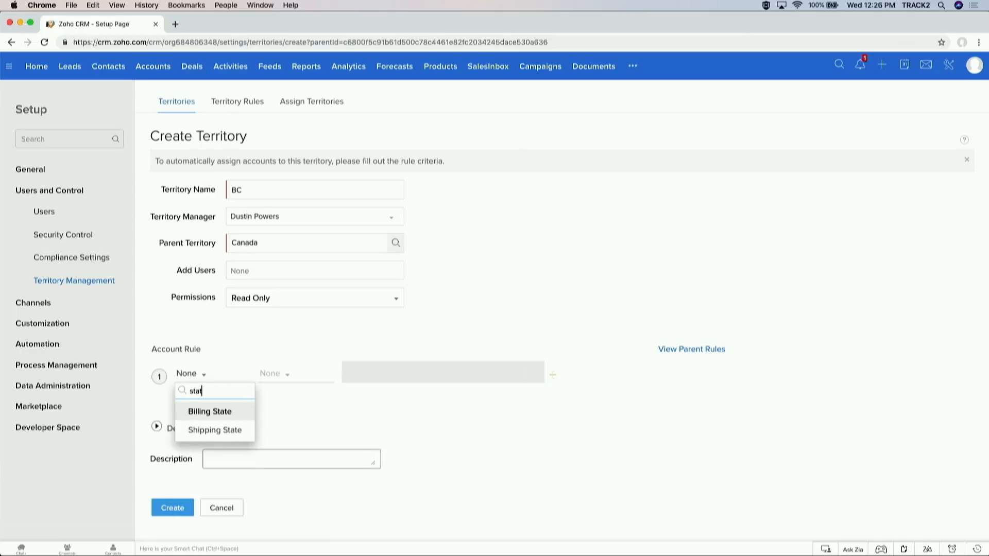
left_click(221, 411)
left_click(277, 379)
left_click(289, 421)
left_click(371, 375)
type("BC")
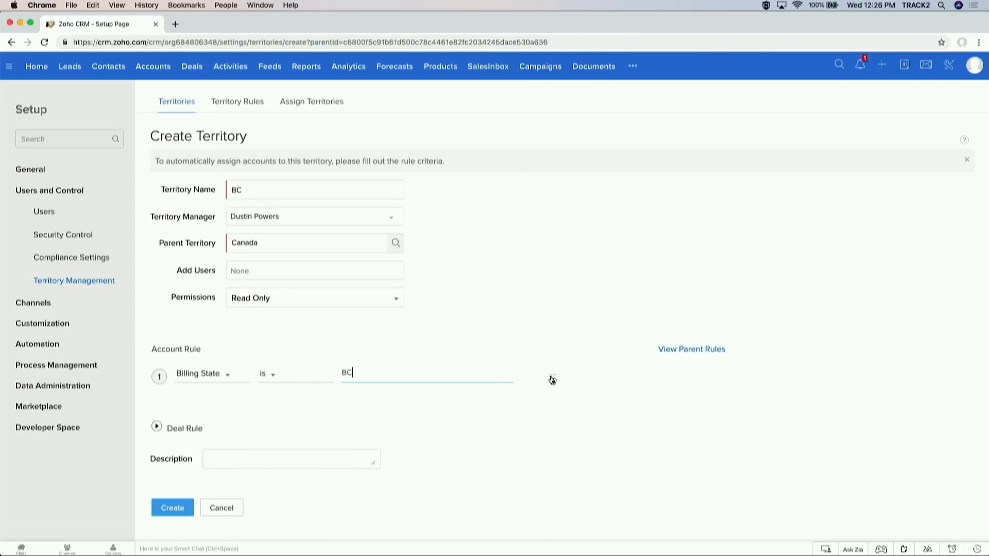
Step: Add a second rule joined by OR: Billing State is British Columbia
left_click(553, 375)
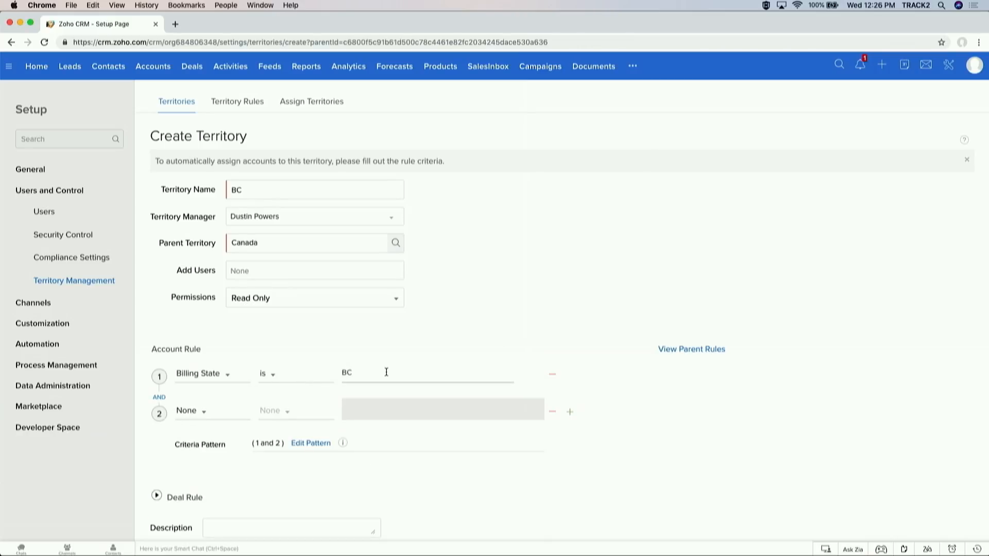
left_click(159, 397)
left_click(189, 411)
type("stat")
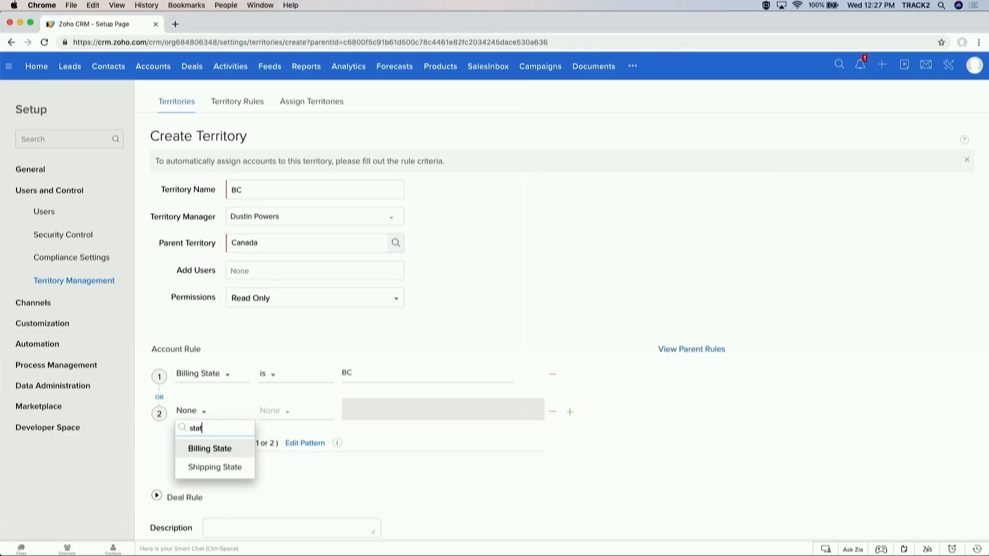
left_click(208, 448)
left_click(273, 411)
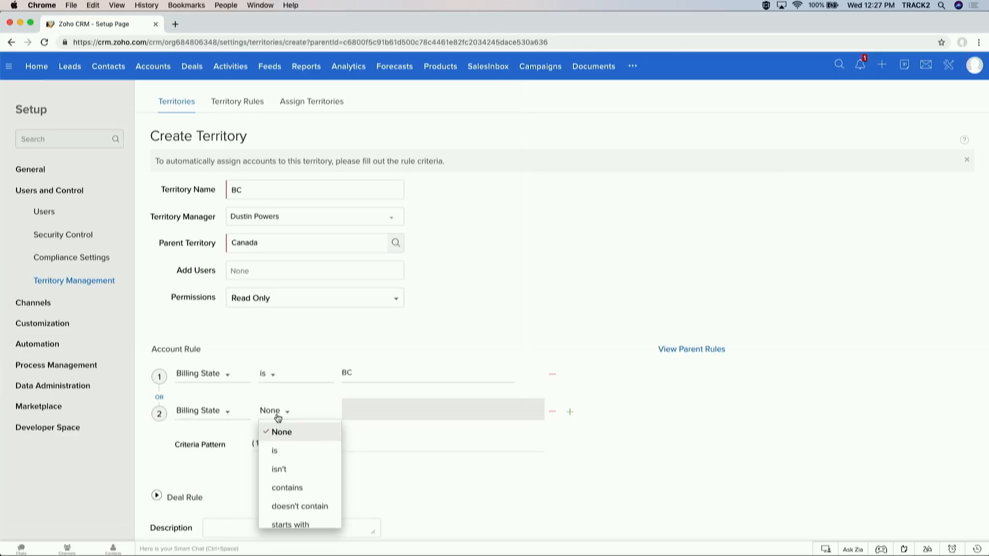
left_click(285, 452)
type("British Co")
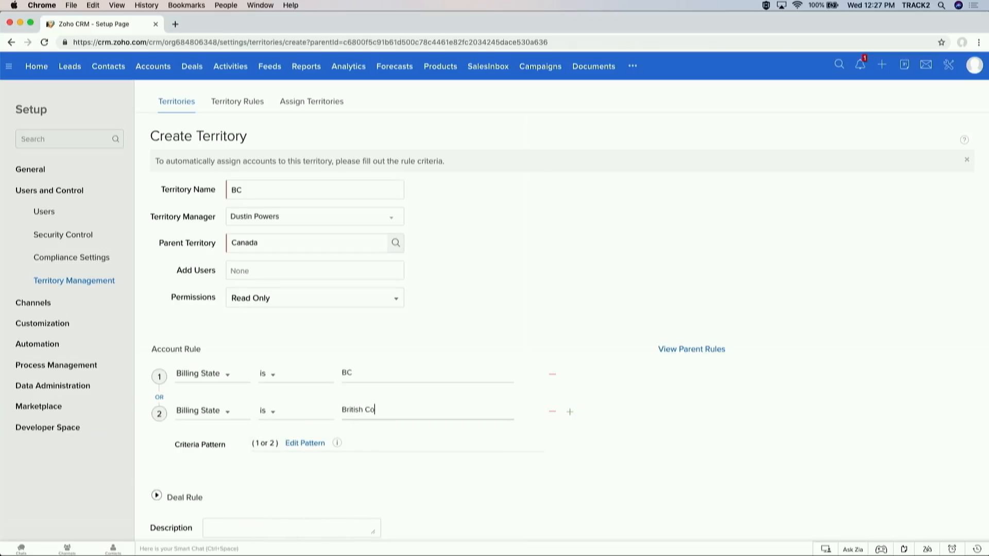
type("luymbia")
Step: Grant Read/Write/Delete permission, create the BC territory, then go to the Forecast Summary
scroll(452, 363, "down", 1)
scroll(452, 363, "down", 2)
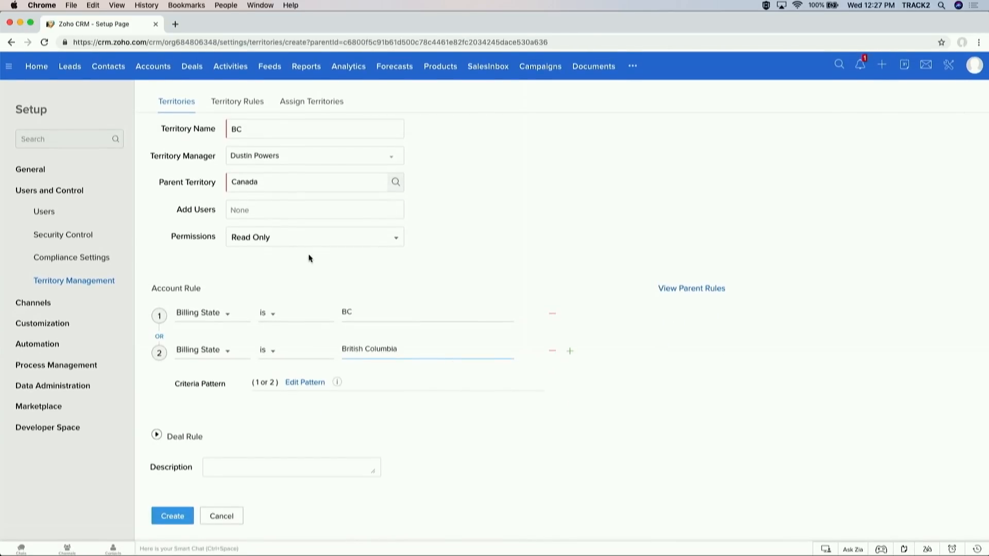
left_click(318, 242)
left_click(294, 278)
left_click(172, 516)
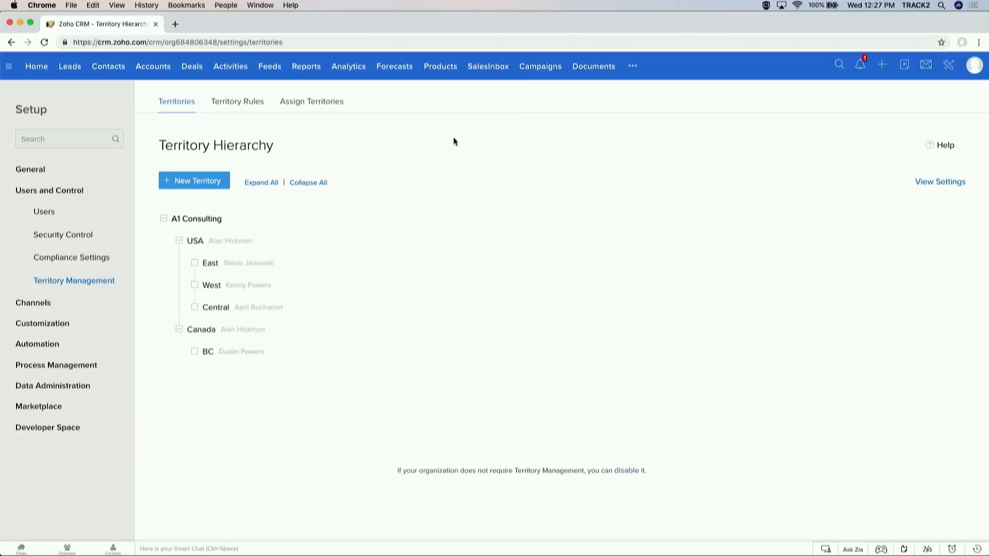
left_click(395, 75)
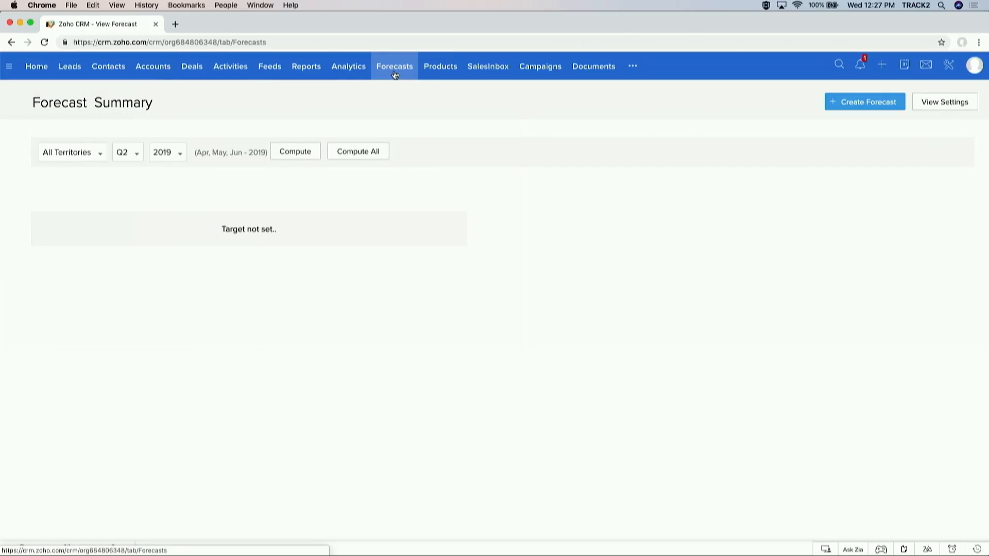
left_click(952, 105)
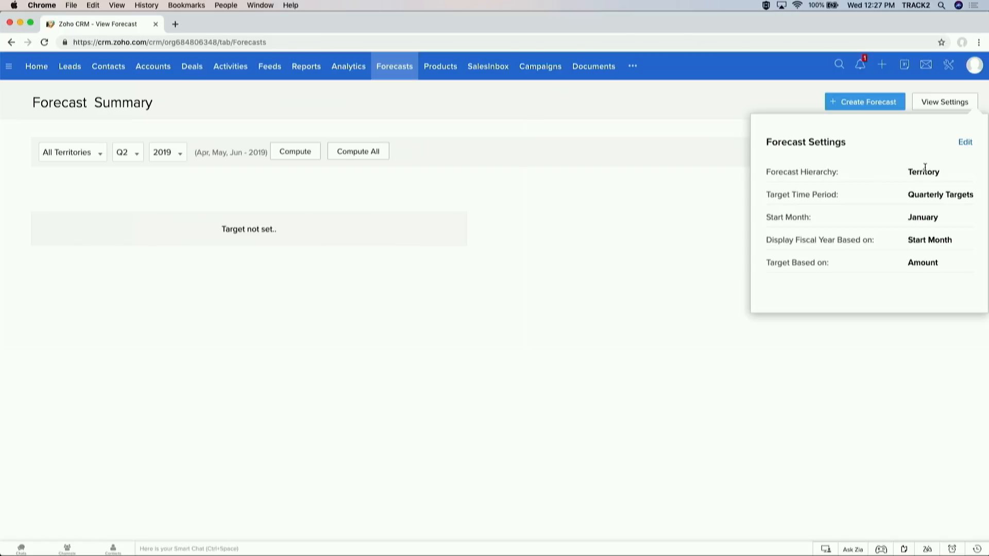
double_click(929, 198)
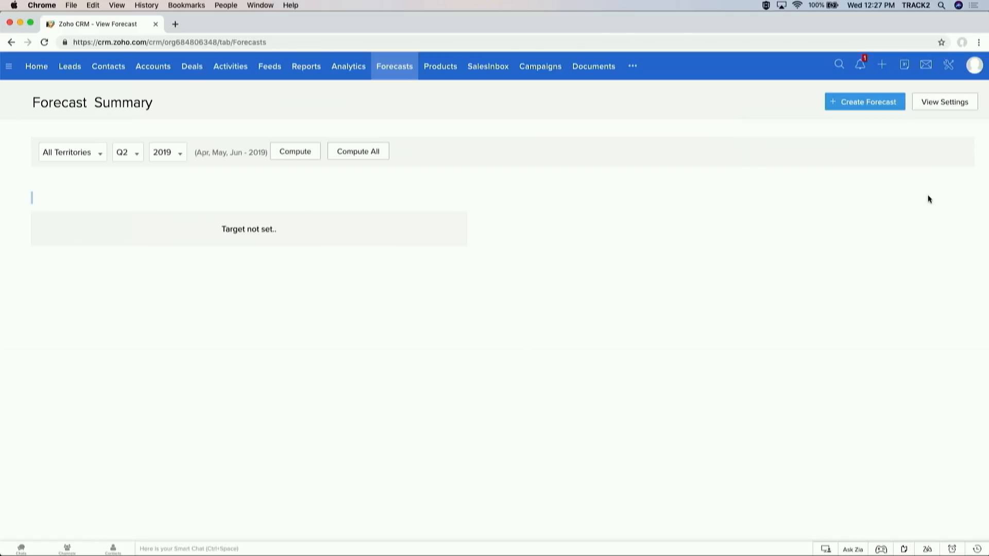
left_click(953, 106)
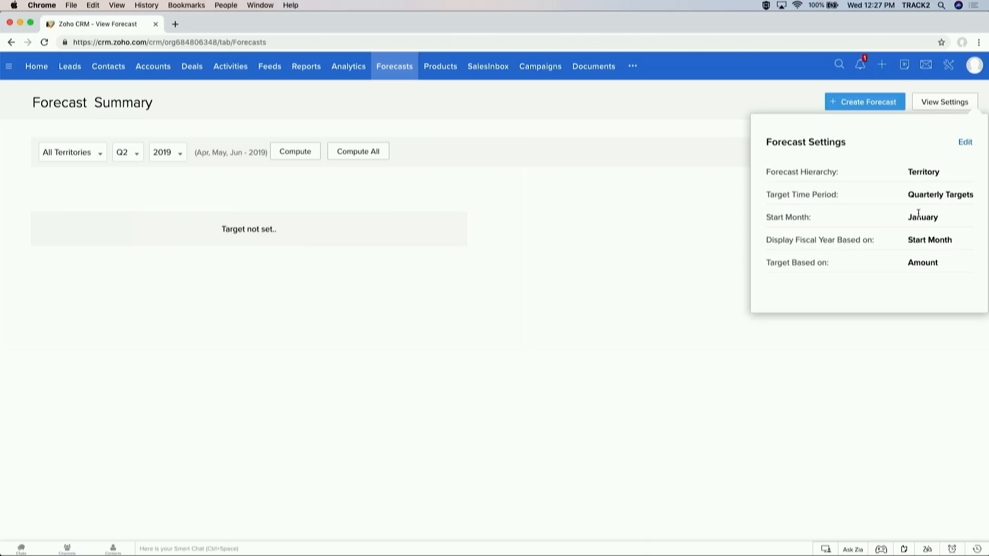
double_click(930, 264)
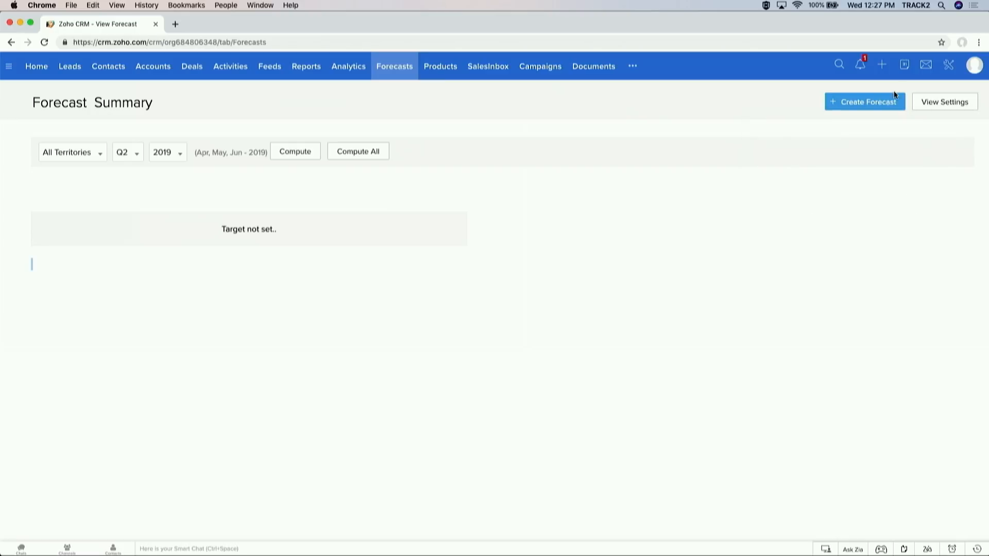
left_click(932, 102)
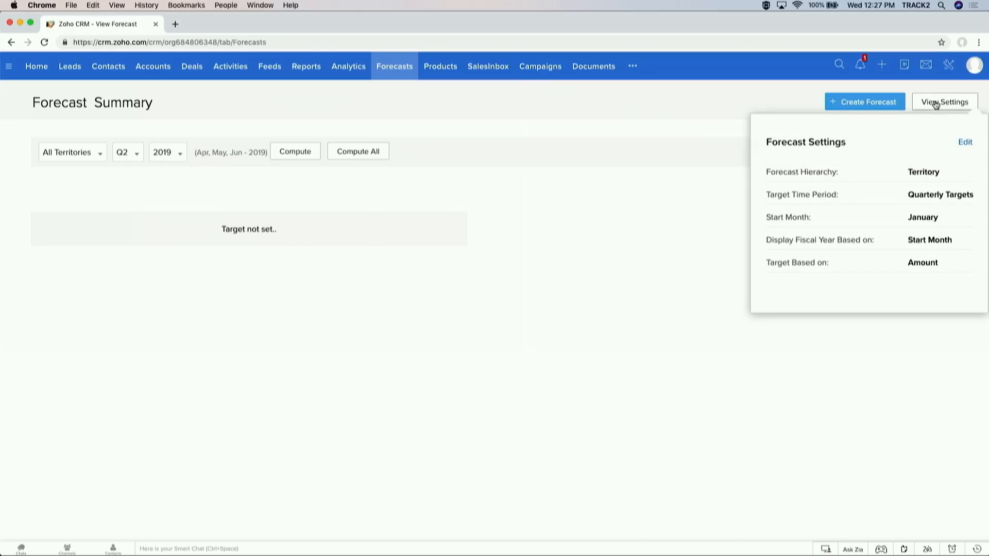
left_click(963, 142)
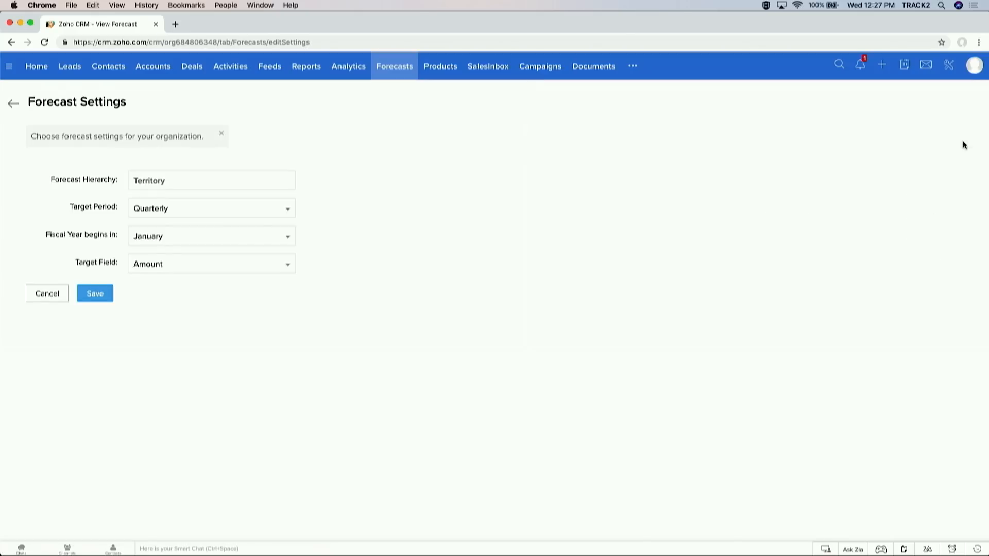
left_click(293, 263)
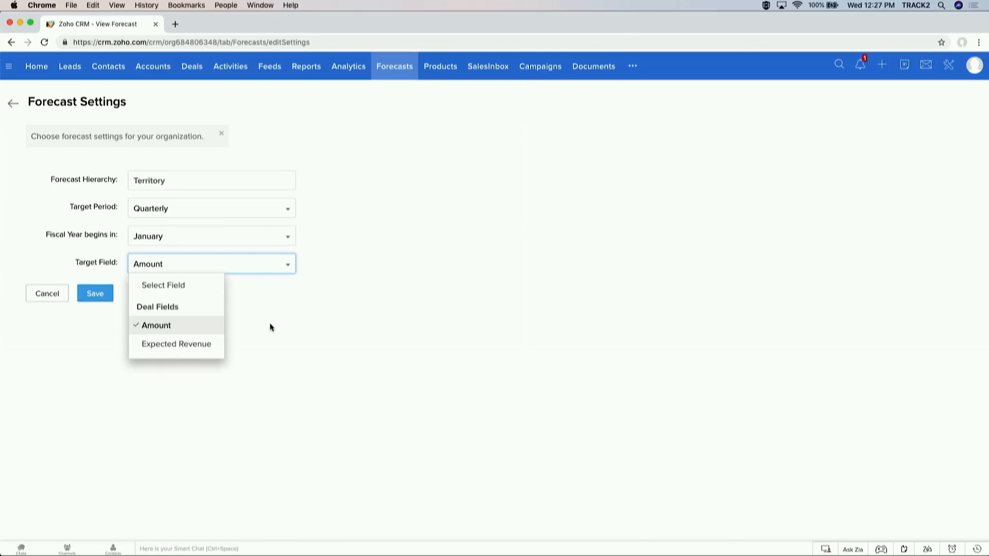
left_click(43, 293)
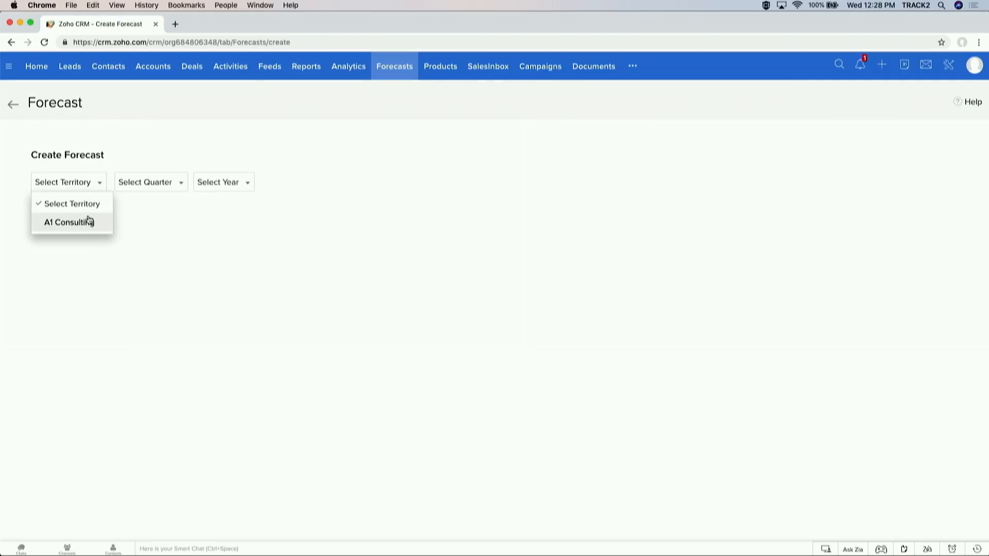
left_click(88, 221)
Step: Set up a Q1 2019 forecast for A1 Consulting with a 700000 target
left_click(133, 184)
left_click(132, 227)
left_click(188, 187)
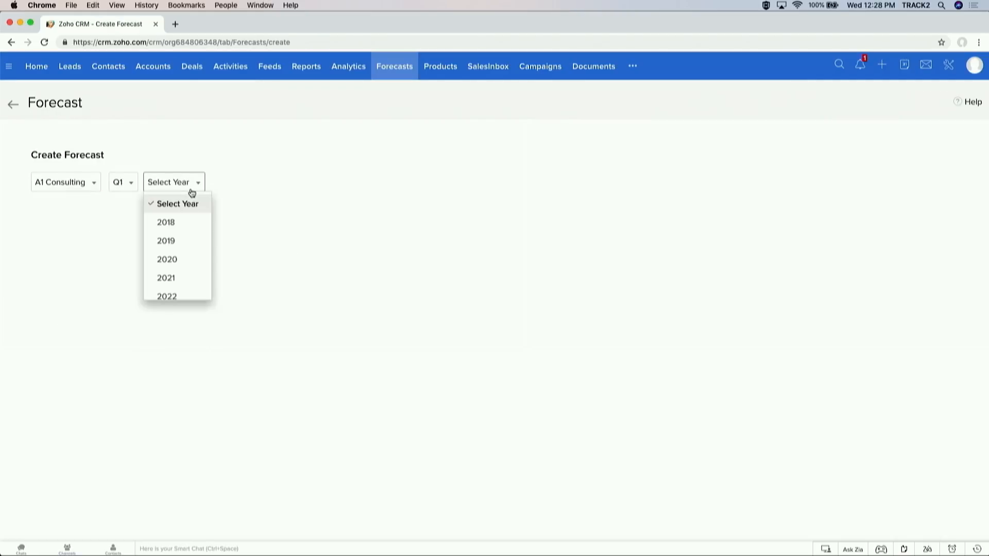
left_click(183, 239)
left_click(108, 259)
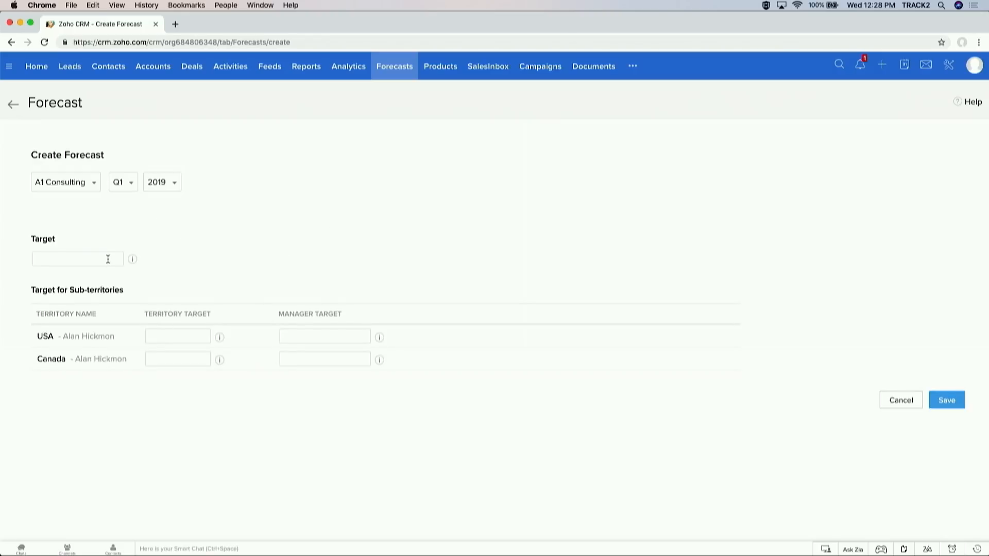
type("700000")
Step: Give USA targets of 6000000 and 150000 and Canada 100000 for both, then save
left_click(158, 338)
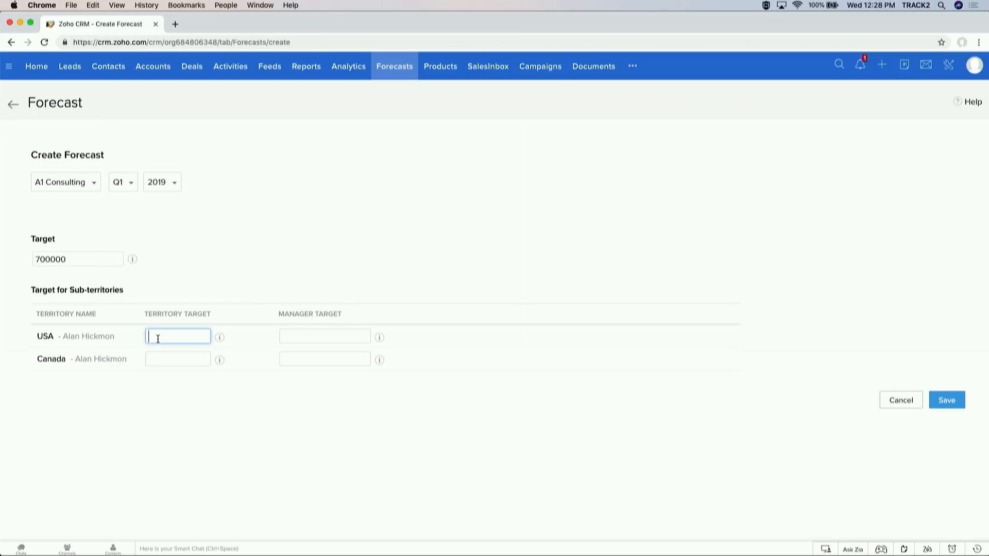
type("6000000")
left_click(286, 338)
type("1500")
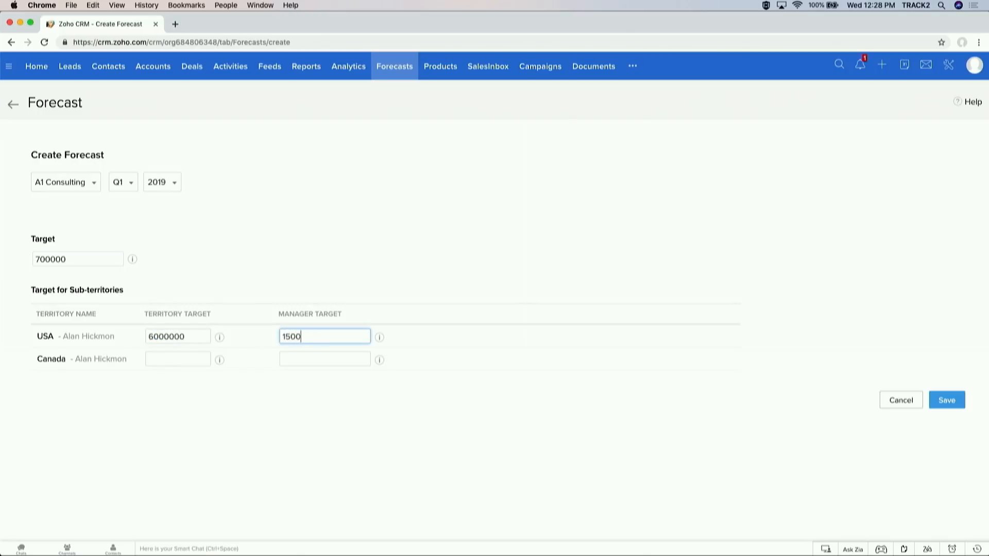
type("00")
left_click(181, 361)
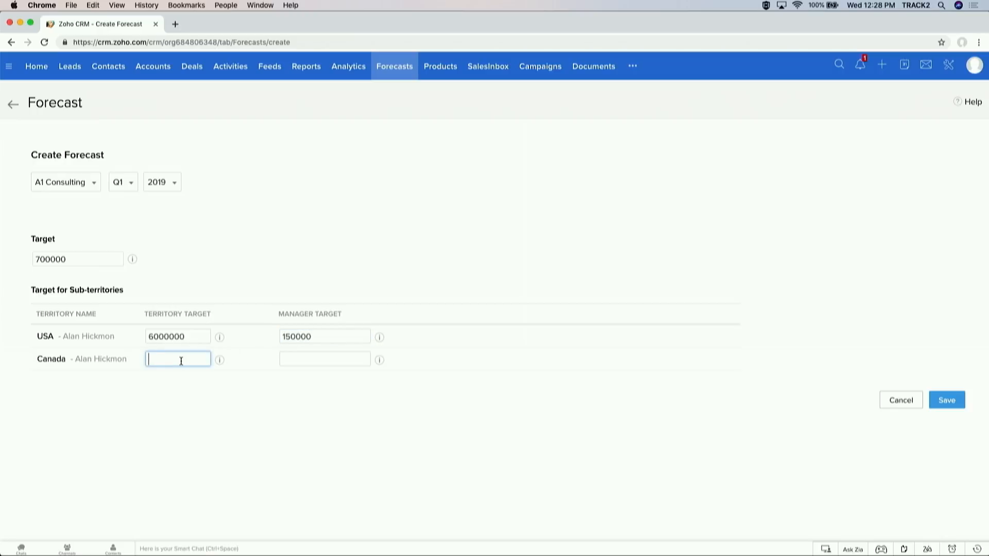
type("100000")
left_click(306, 362)
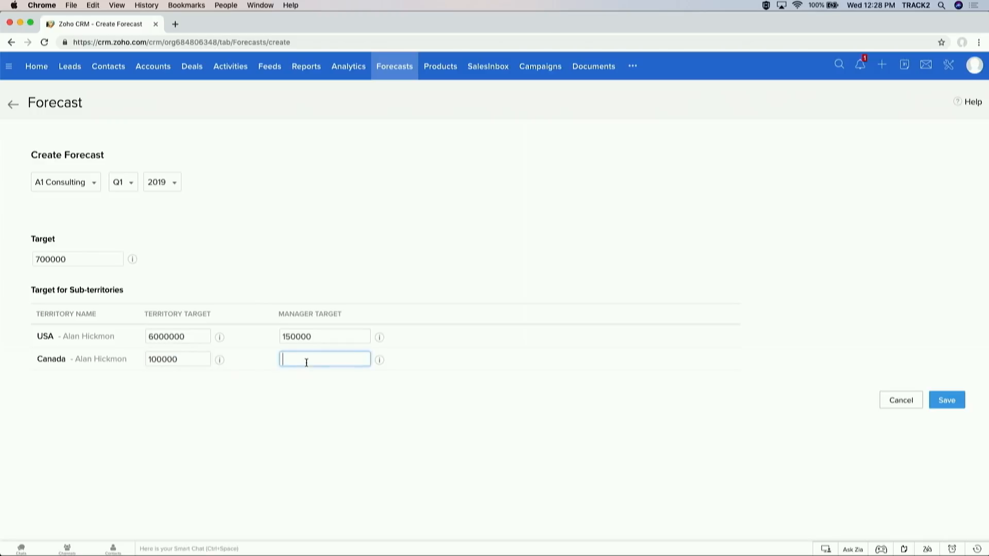
type("100000")
left_click(946, 400)
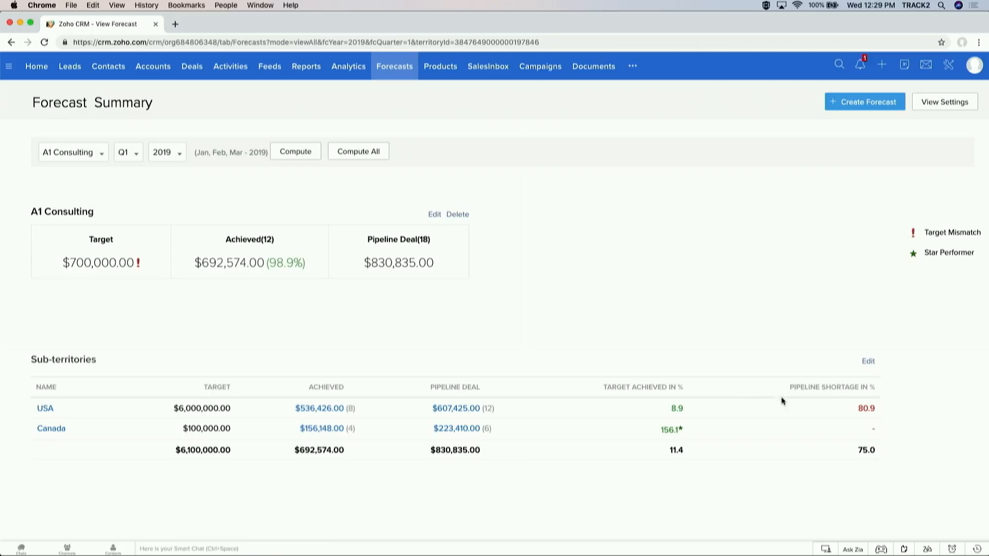
Step: Review the USA and Canada target figures, then drill into the USA territory forecast
left_click_drag(856, 409, 893, 411)
left_click(676, 313)
left_click(45, 409)
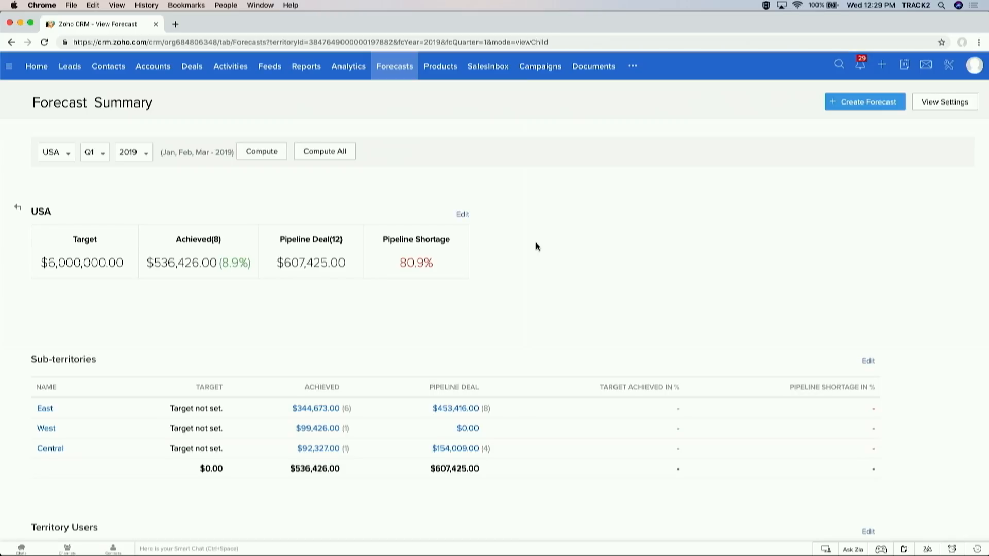
Step: Enter 150000 as East's territory and manager targets
left_click(867, 361)
left_click(409, 159)
type("150")
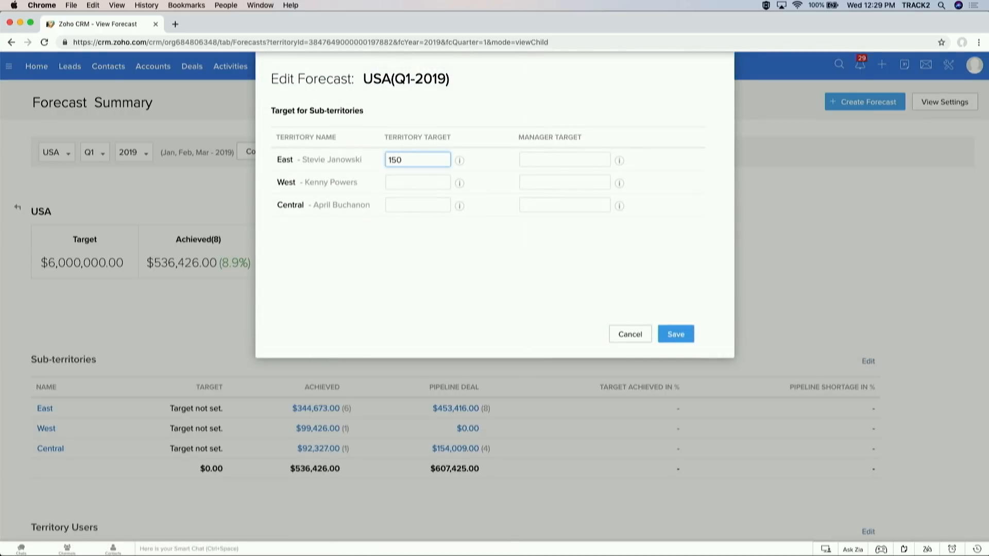
type("000")
key("super+a")
key("super+c")
left_click(536, 161)
key("super+v")
Step: Paste 150000 into West's and Central's territory and manager targets and save
left_click(417, 182)
key("super+v")
left_click(410, 206)
key("super+v")
left_click(524, 182)
key("super+v")
left_click(541, 205)
key("super+v")
left_click(671, 334)
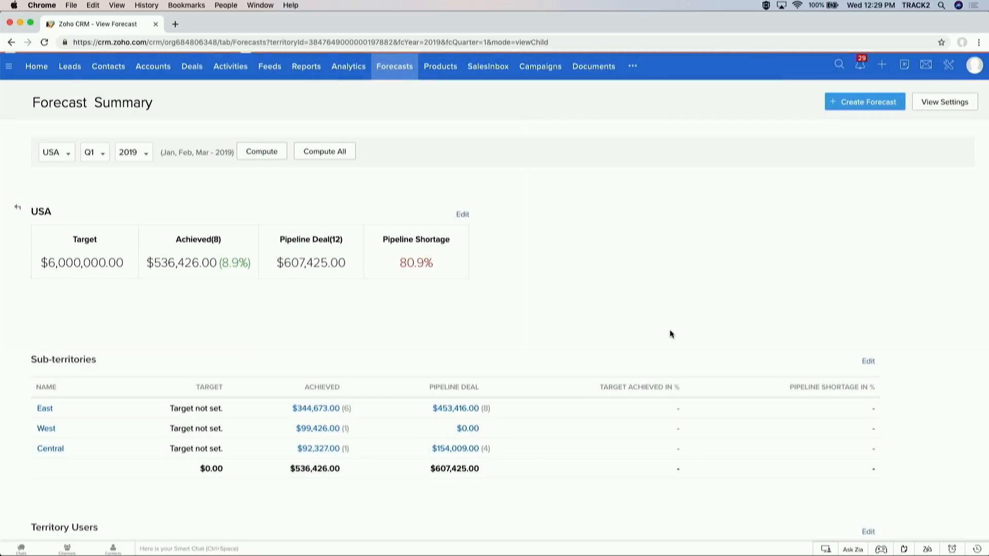
left_click(334, 155)
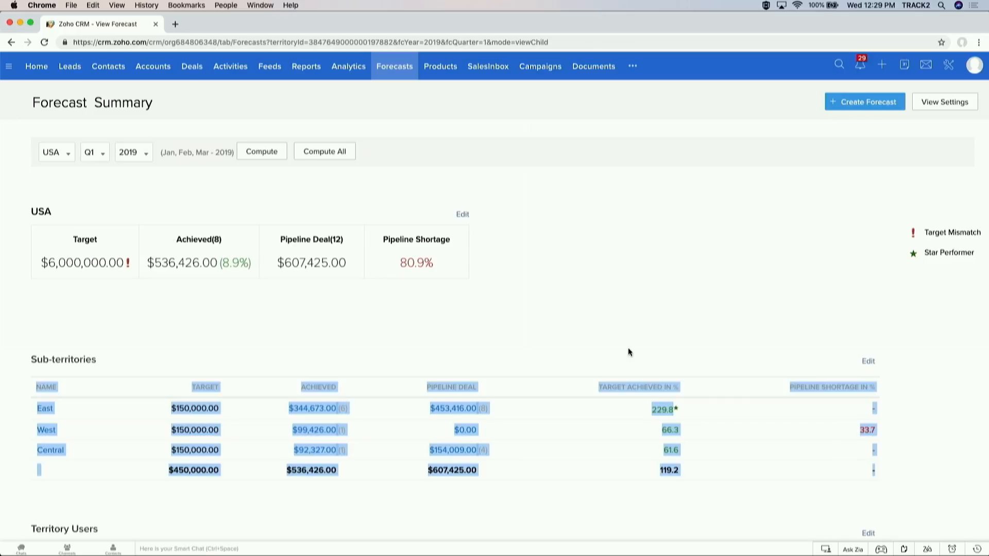
scroll(629, 352, "up", 5)
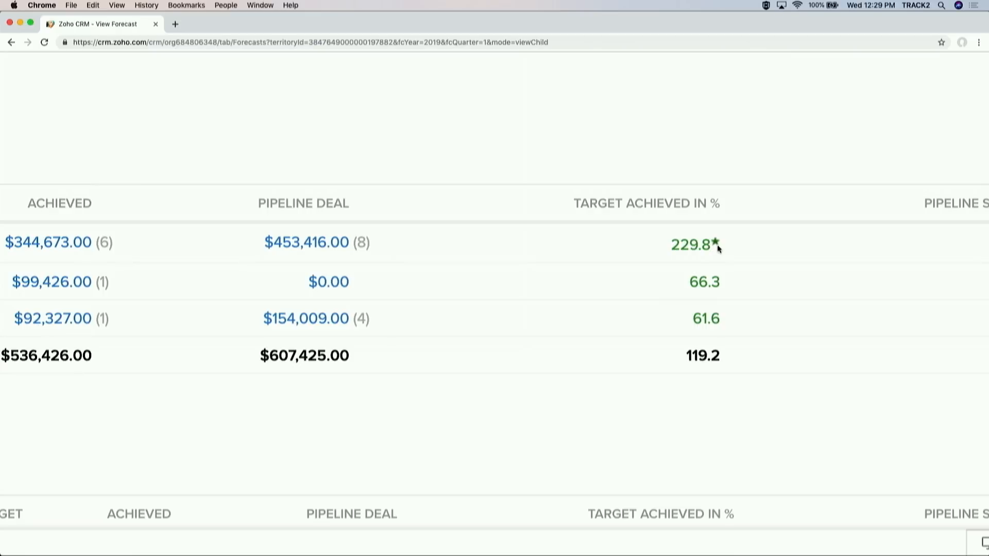
scroll(718, 248, "right", 5)
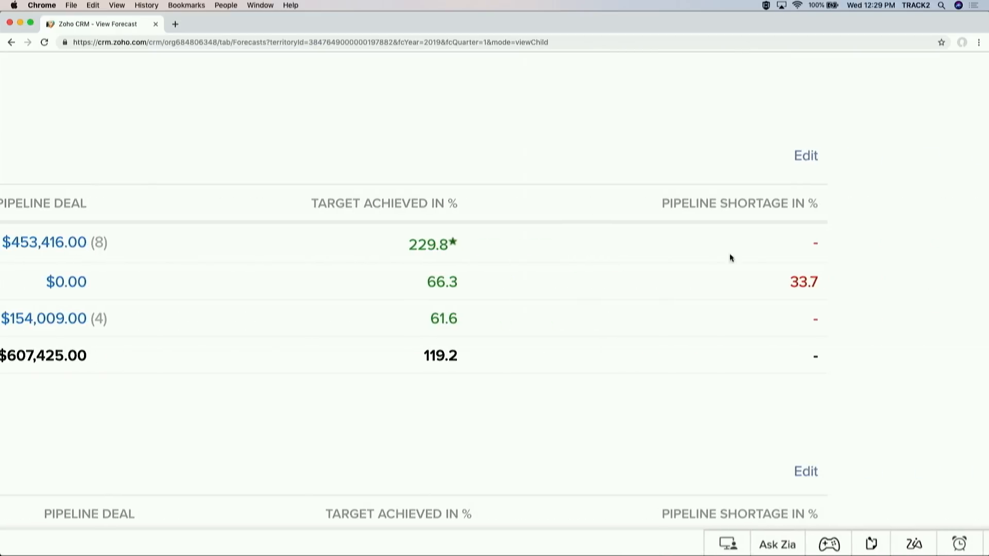
double_click(796, 281)
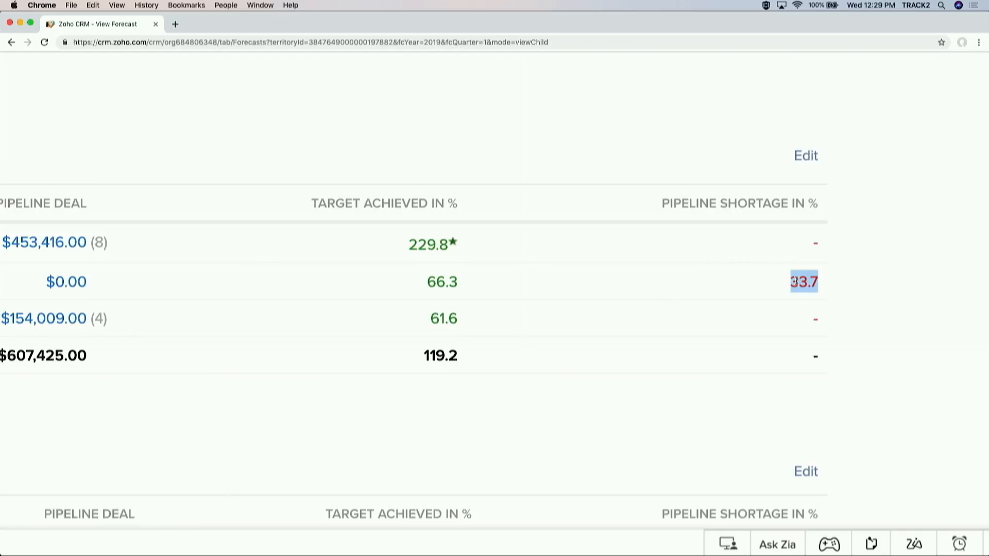
left_click(795, 281)
scroll(796, 281, "down", 5)
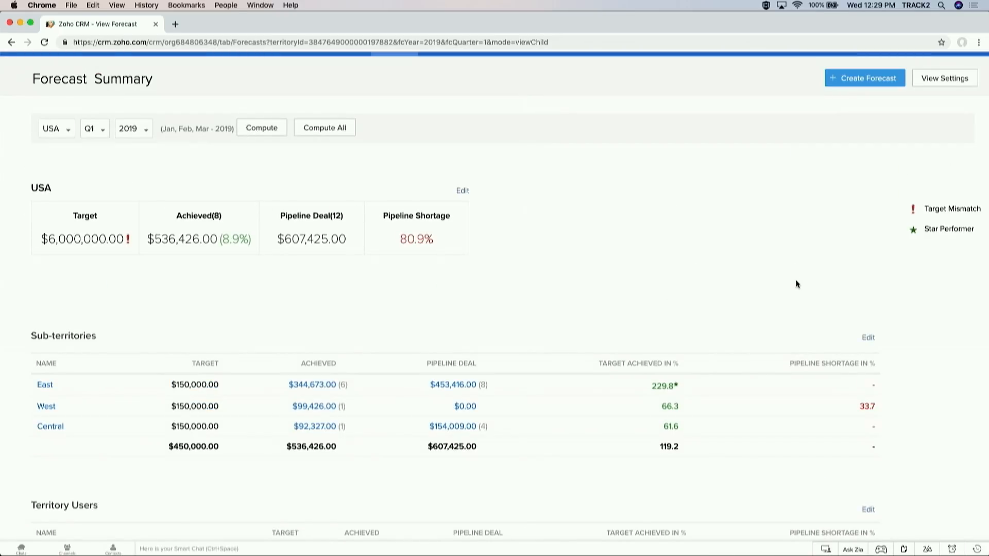
scroll(796, 284, "down", 3)
scroll(797, 284, "up", 3)
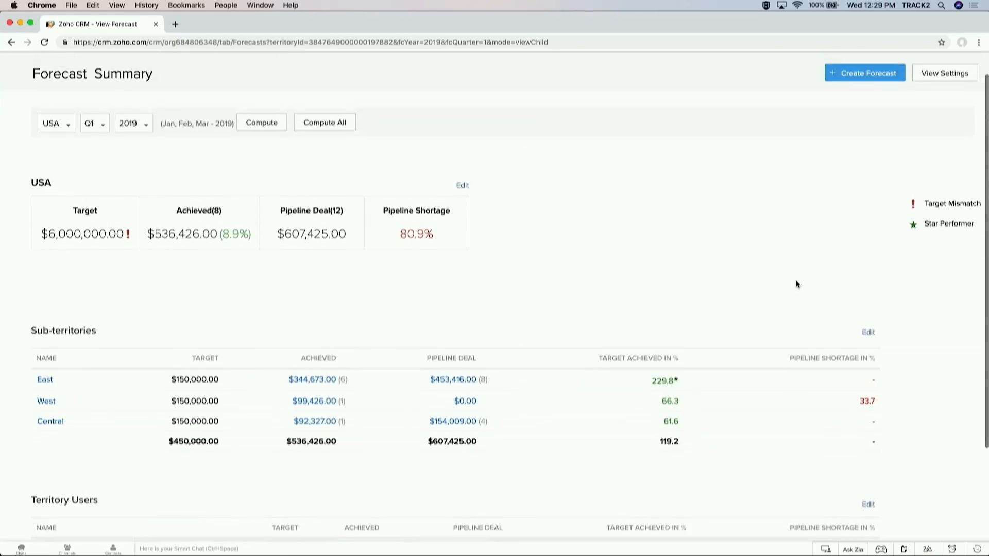